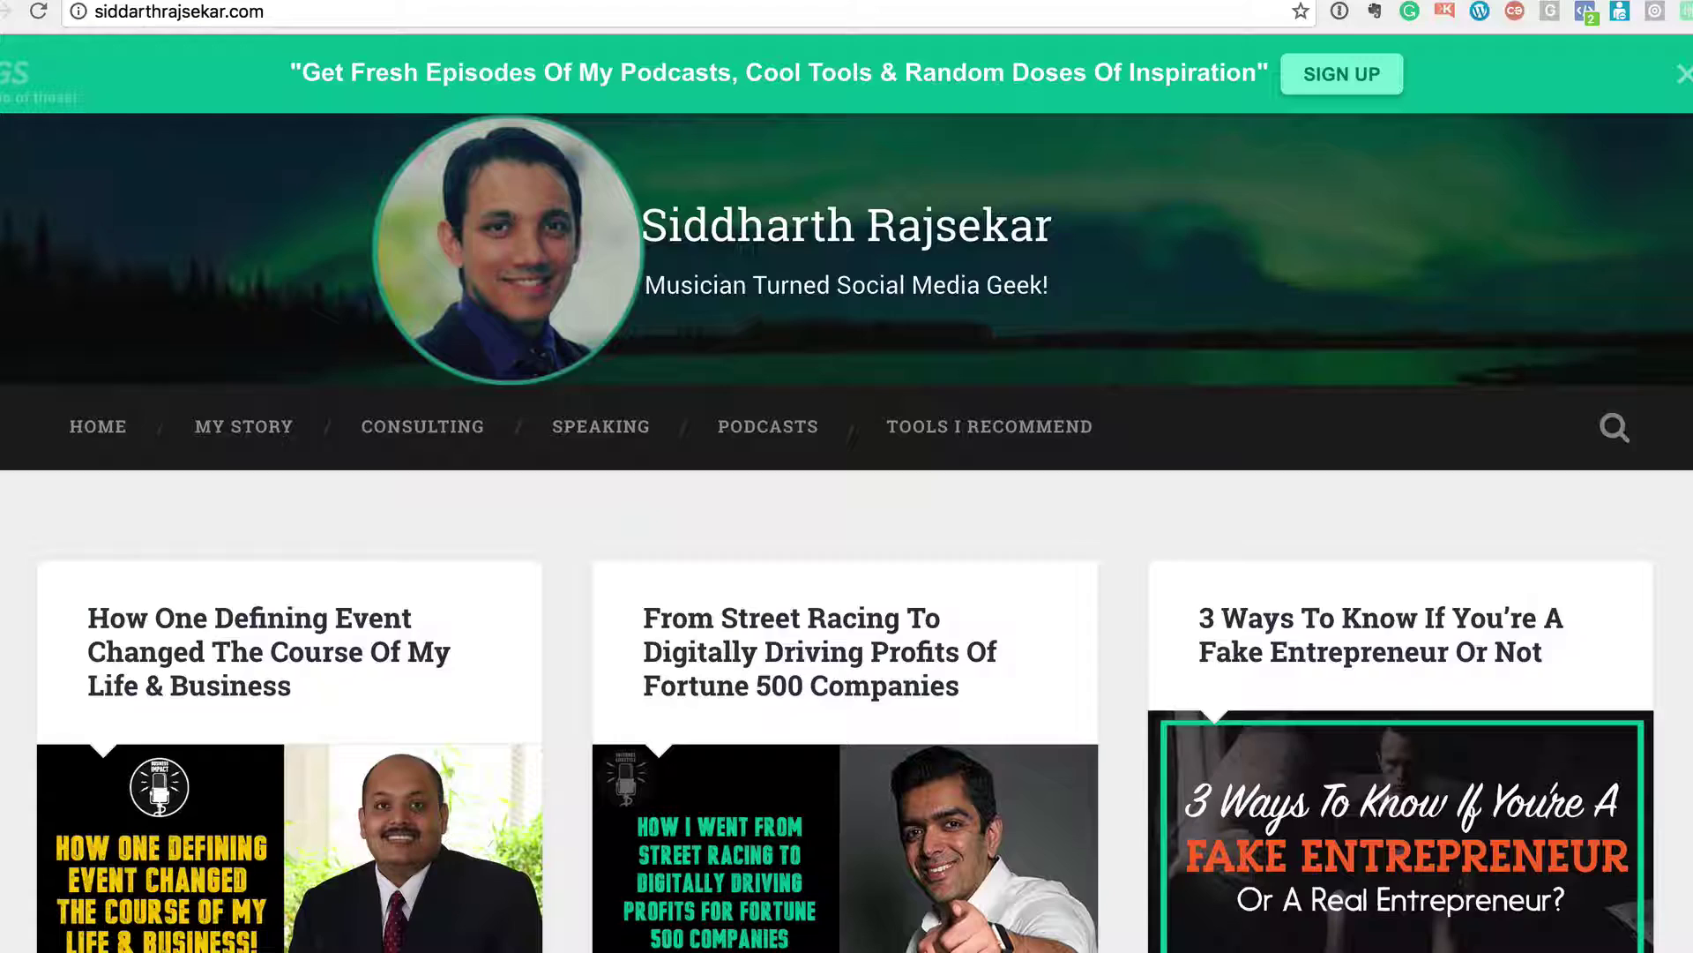
# - Open the first blog post and scroll through the article
pyautogui.scroll(-5, 685, 430)
pyautogui.scroll(5, 684, 429)
pyautogui.click(252, 691)
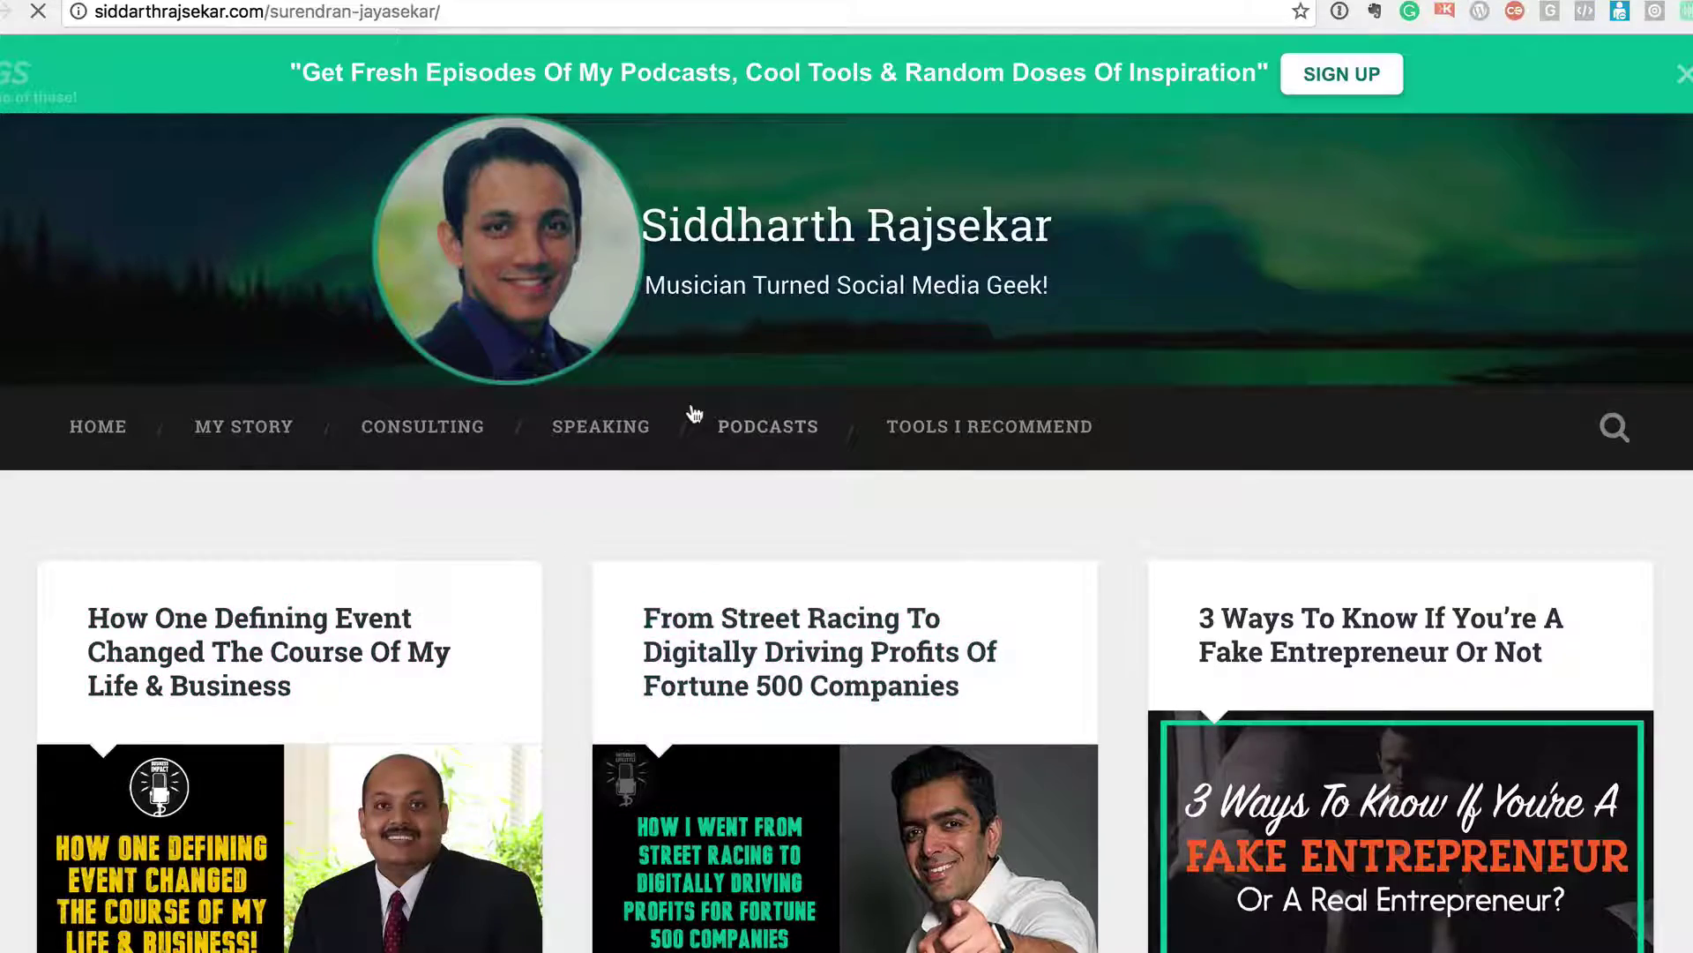
pyautogui.scroll(-20, 707, 533)
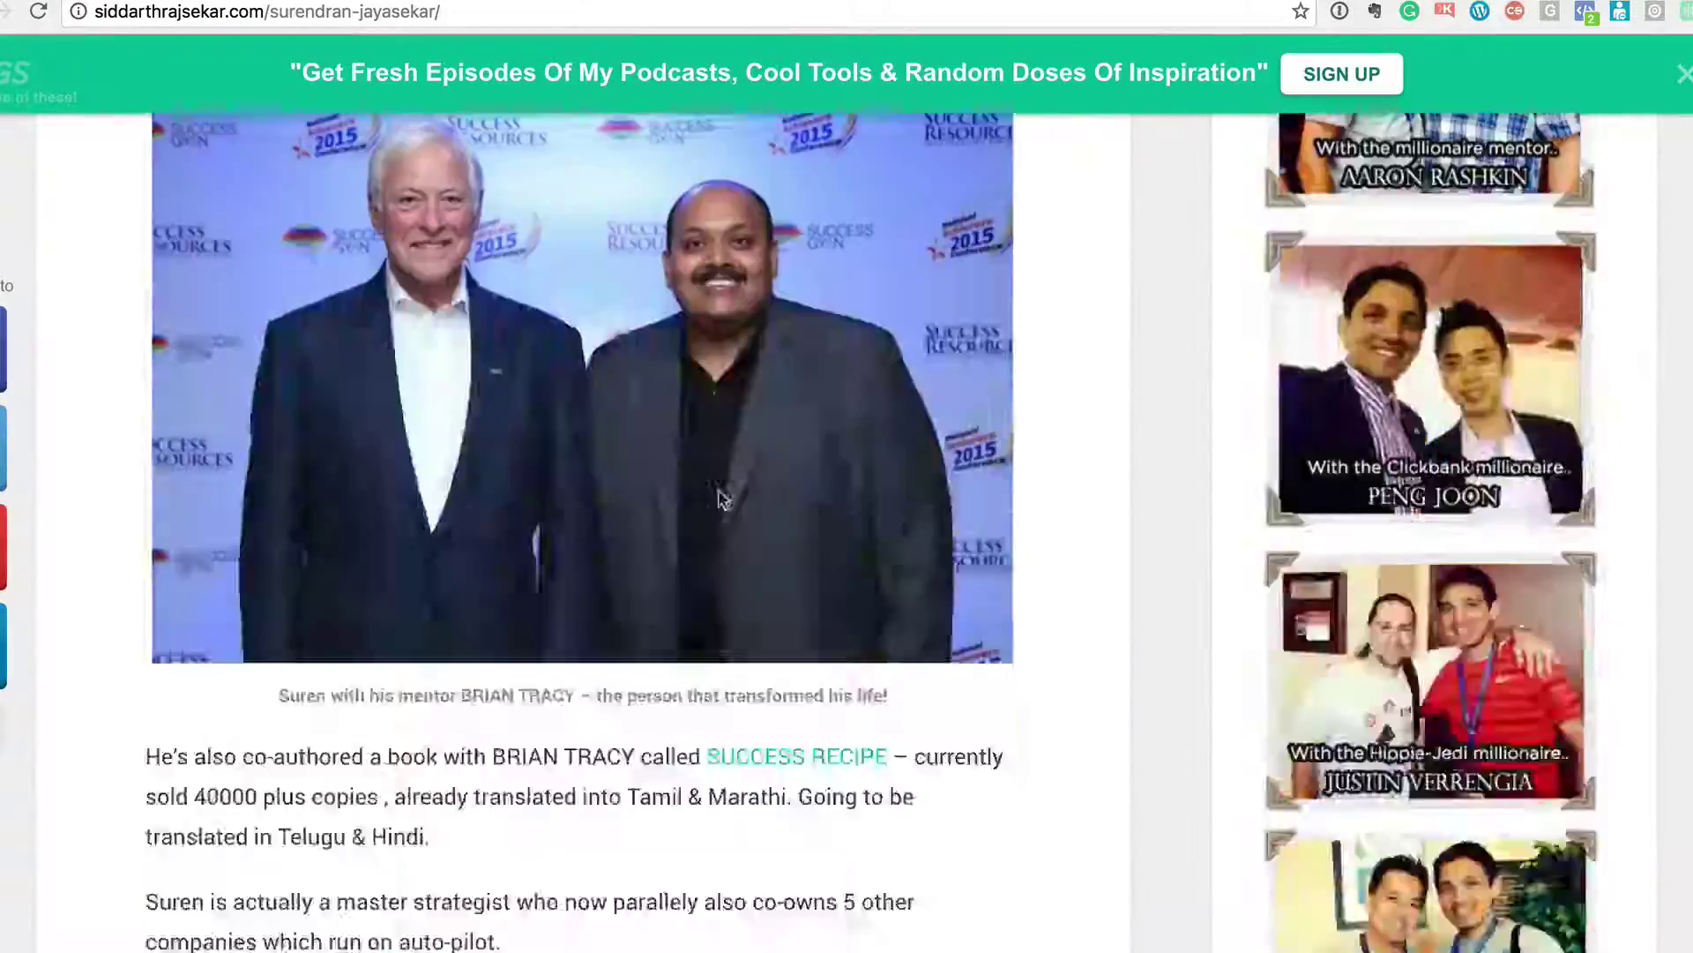
pyautogui.scroll(-20, 718, 499)
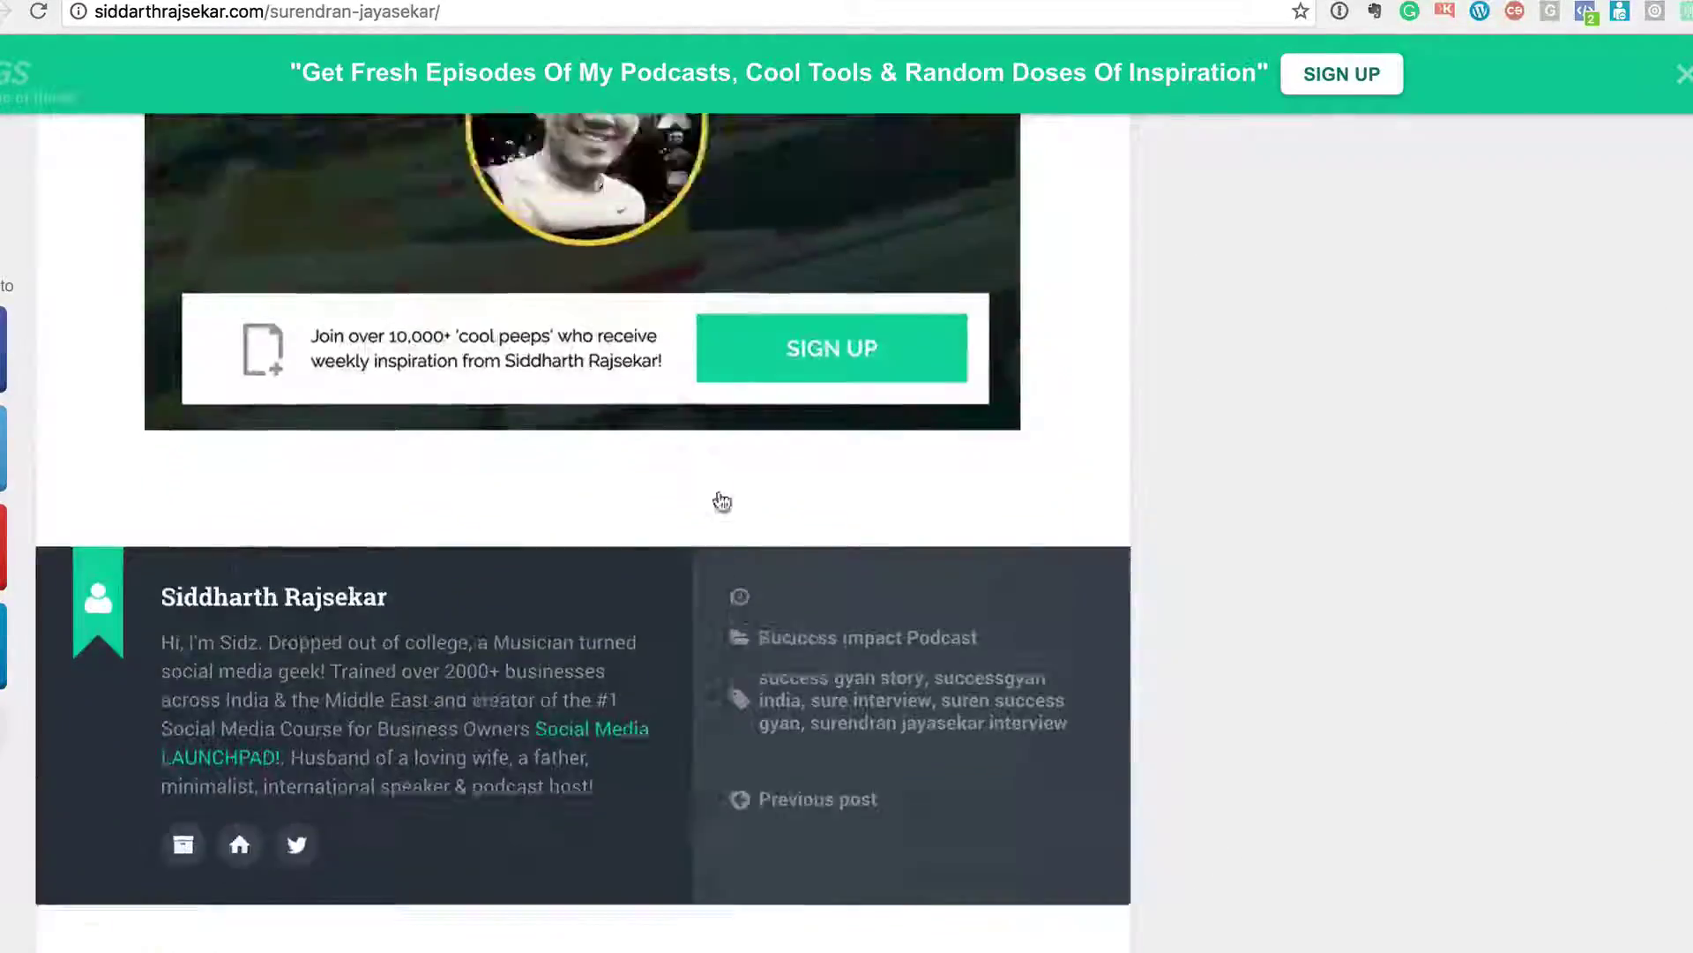
pyautogui.scroll(5, 718, 499)
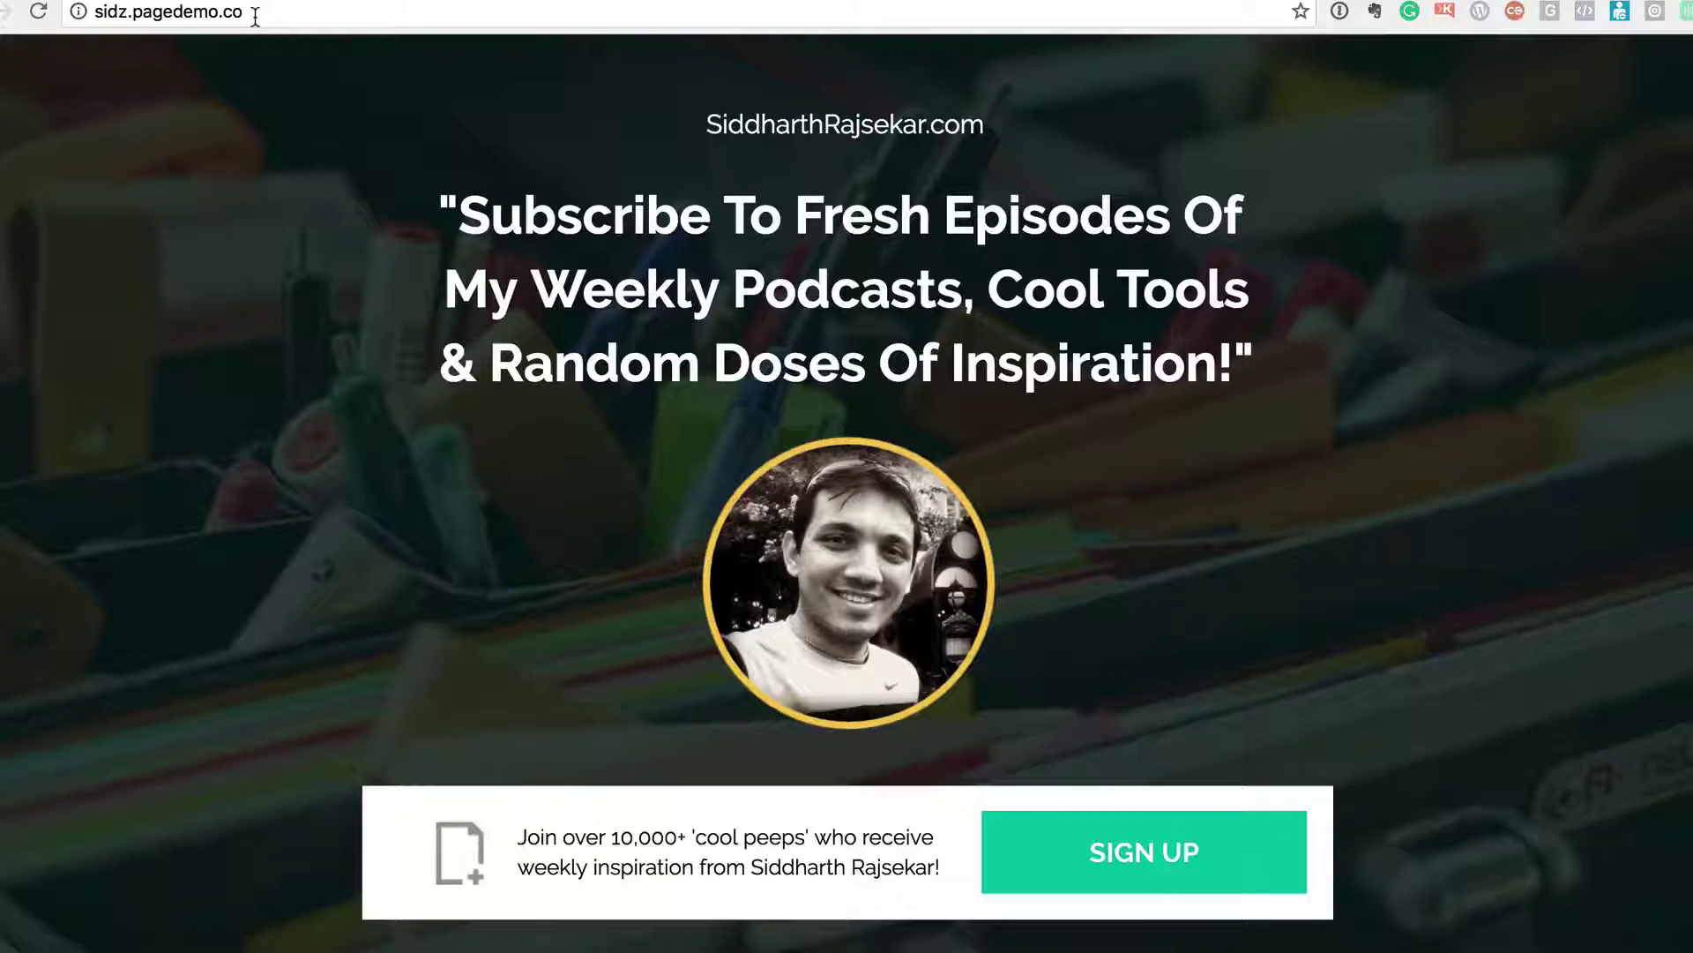
pyautogui.scroll(-2, 1175, 446)
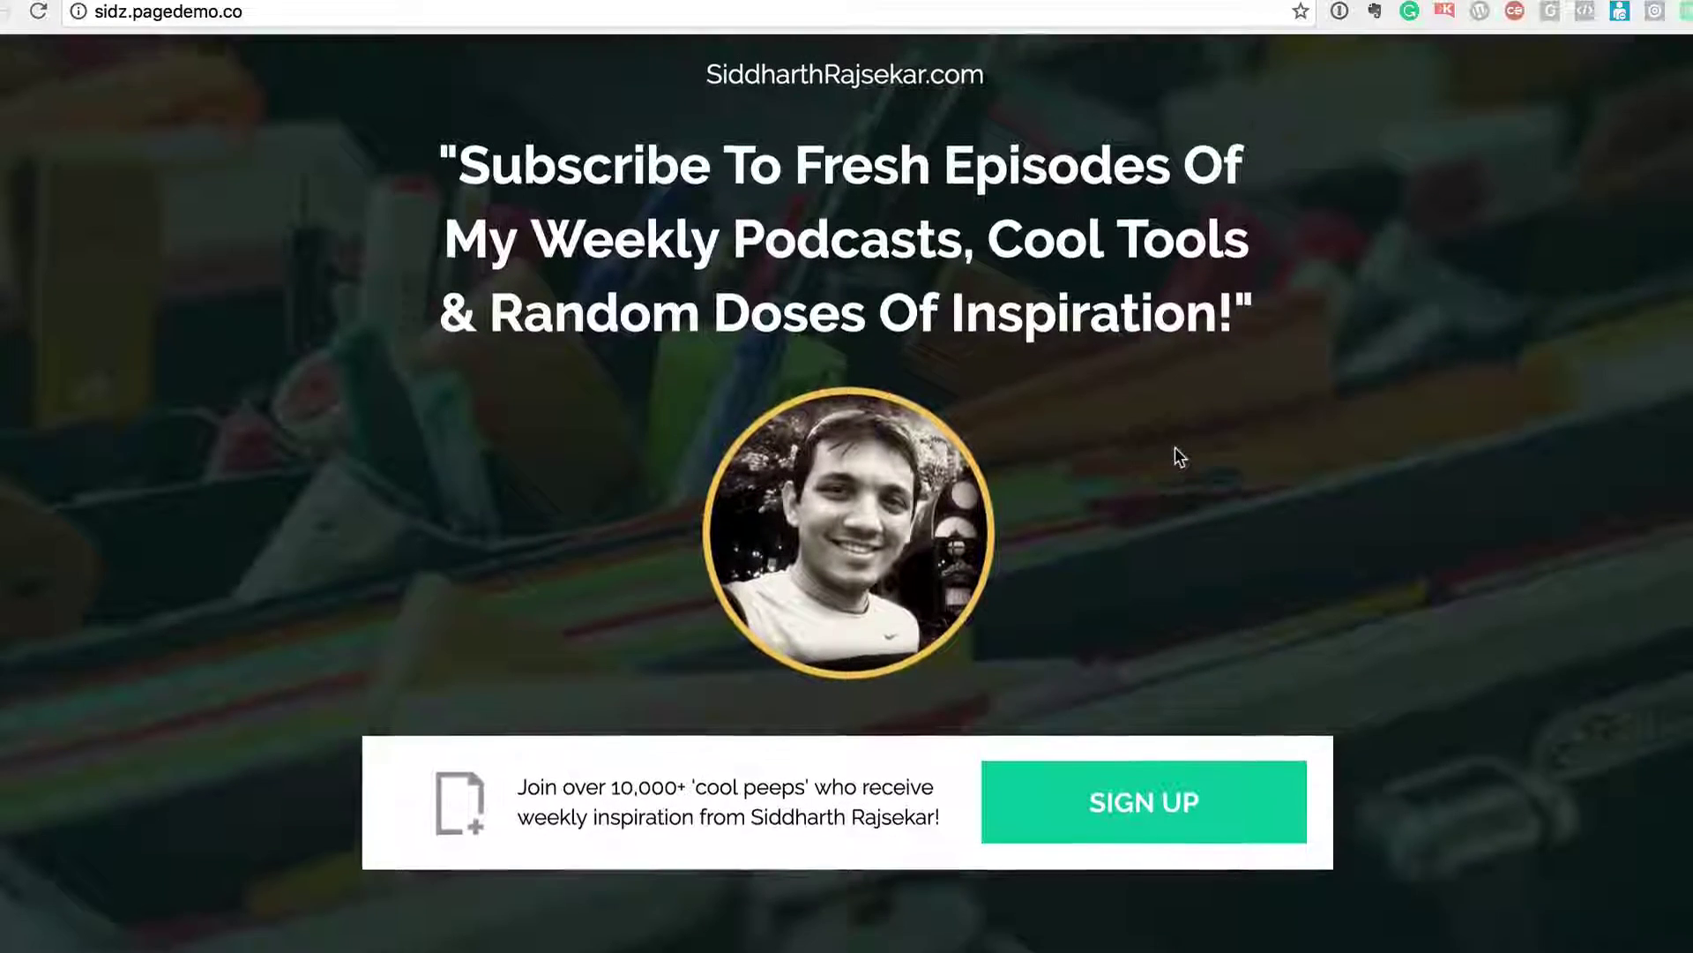
pyautogui.scroll(2, 1175, 446)
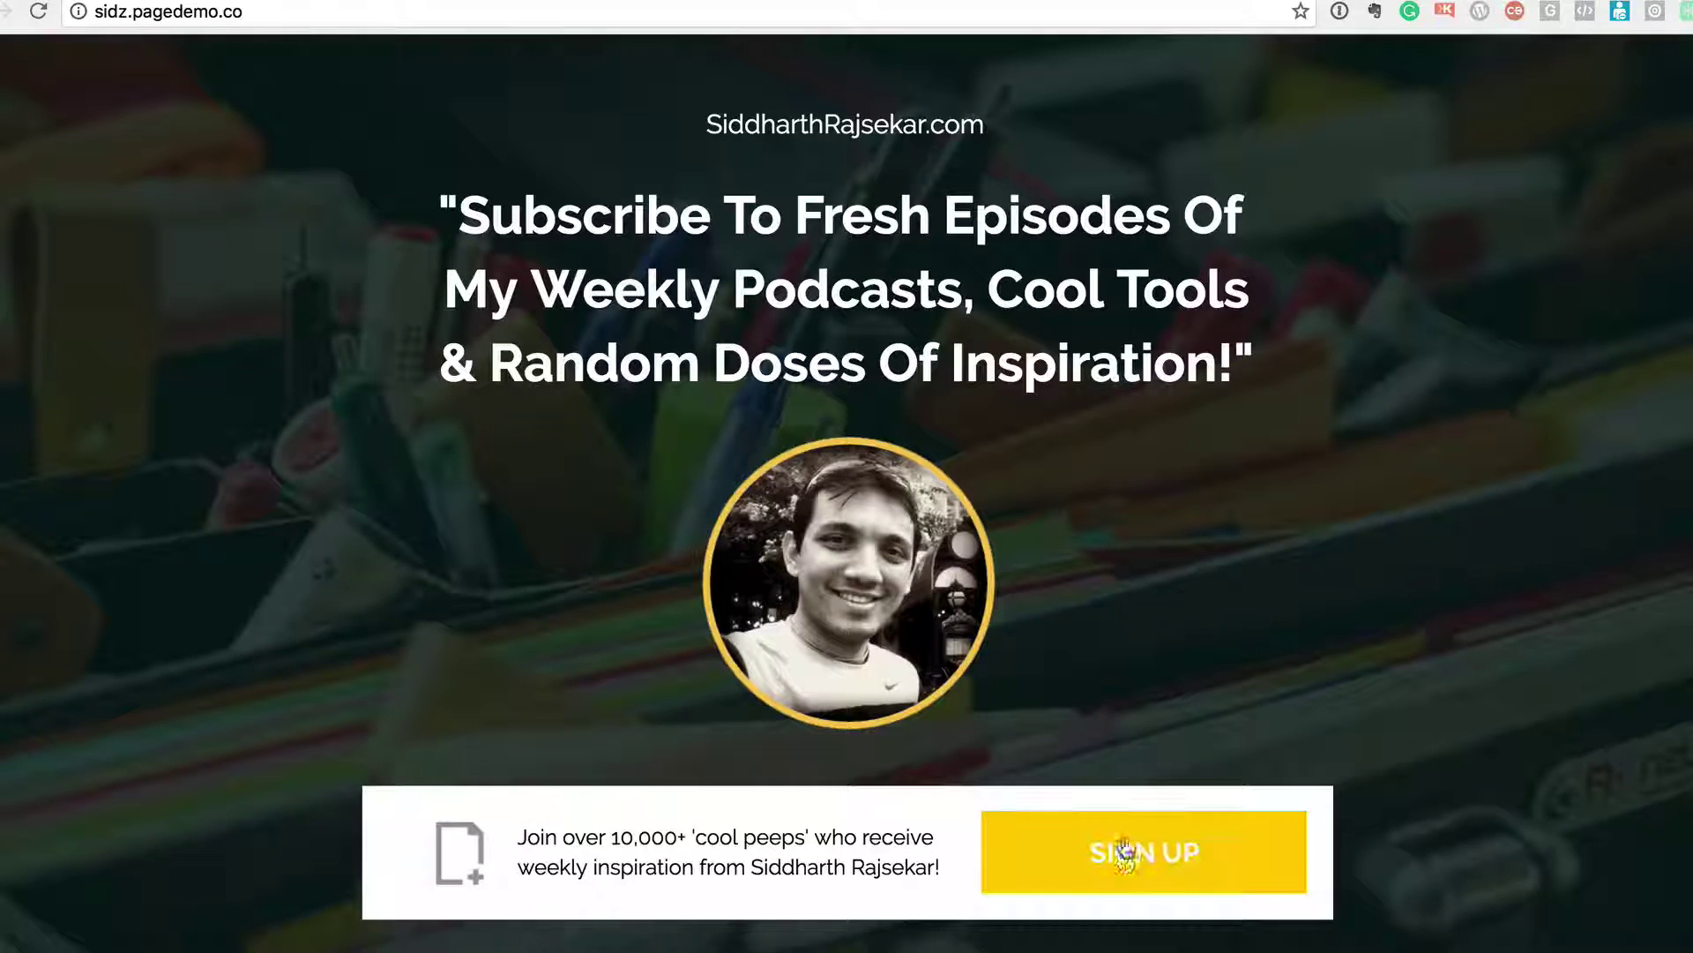
pyautogui.click(1124, 855)
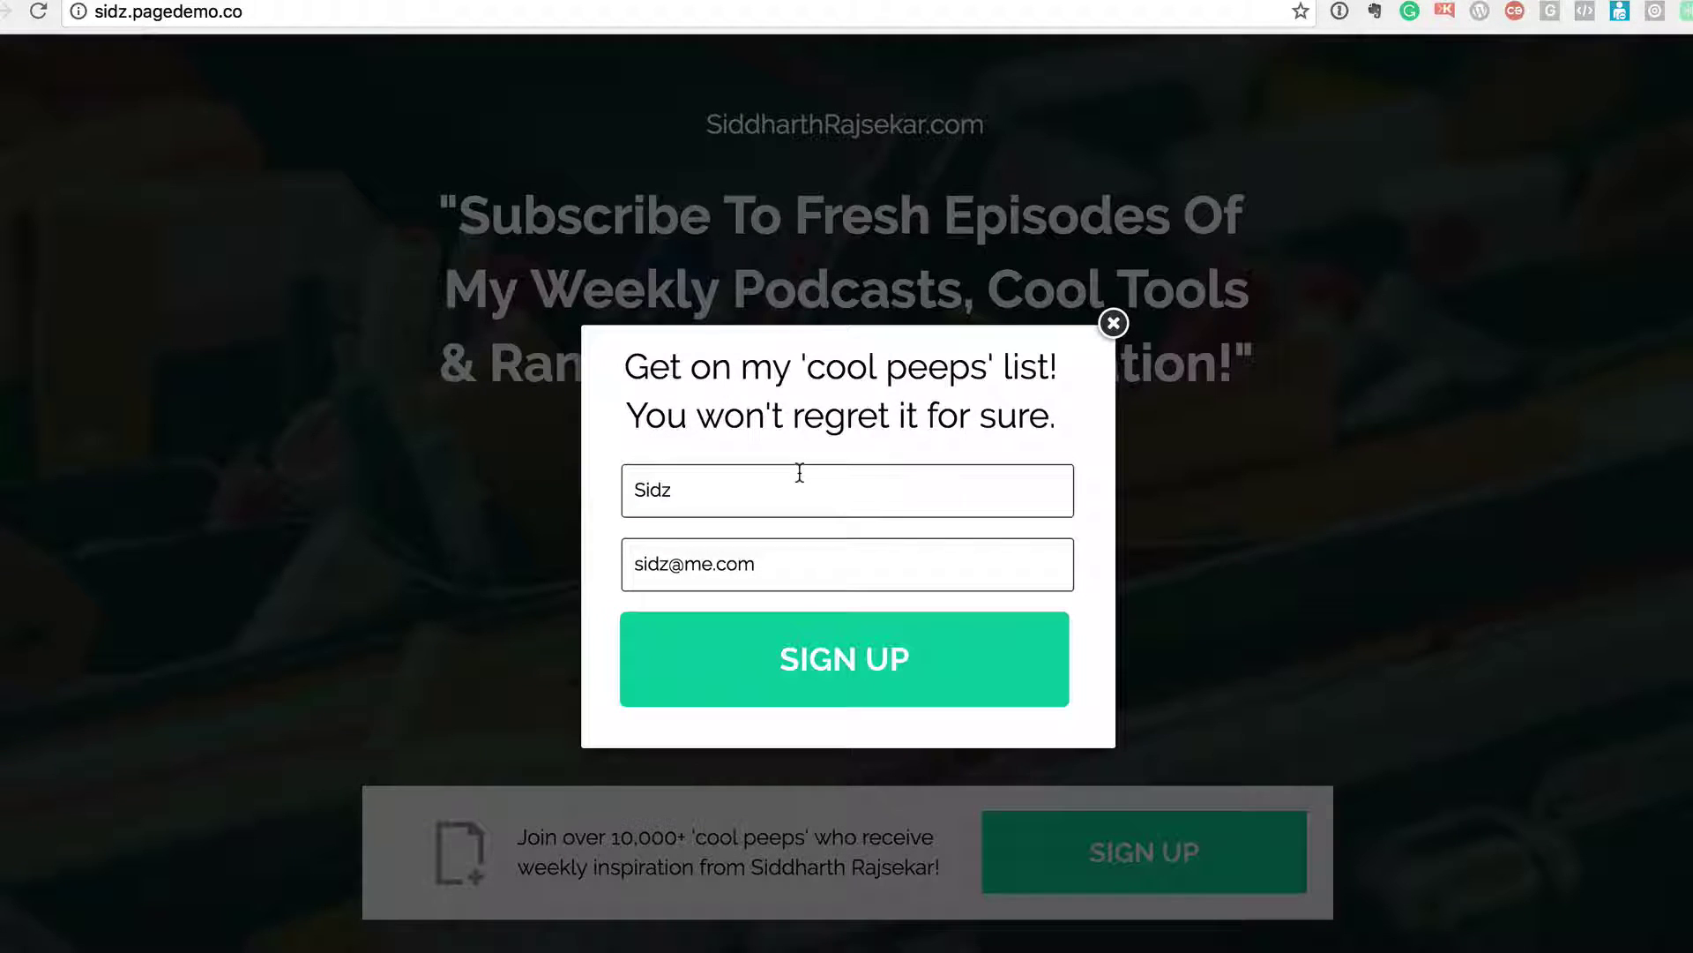
pyautogui.click(850, 480)
pyautogui.click(789, 579)
pyautogui.click(1114, 324)
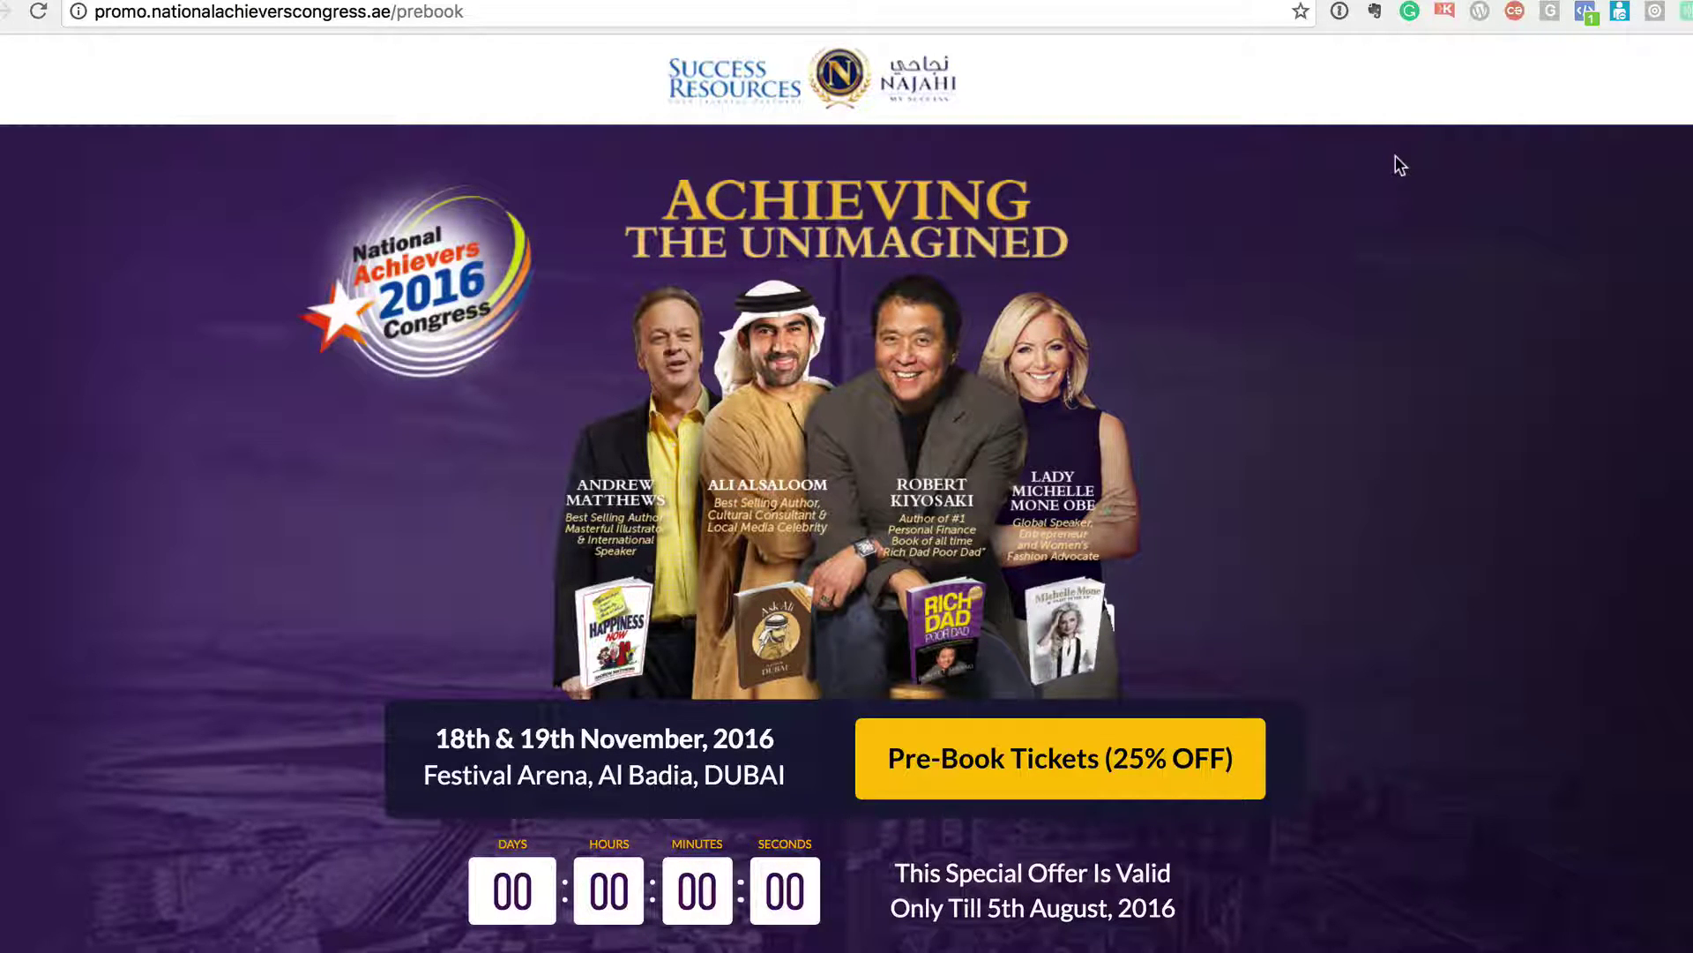
# - Scroll down the National Achievers Congress 2016 pre-booking page and back up
pyautogui.scroll(-20, 1341, 366)
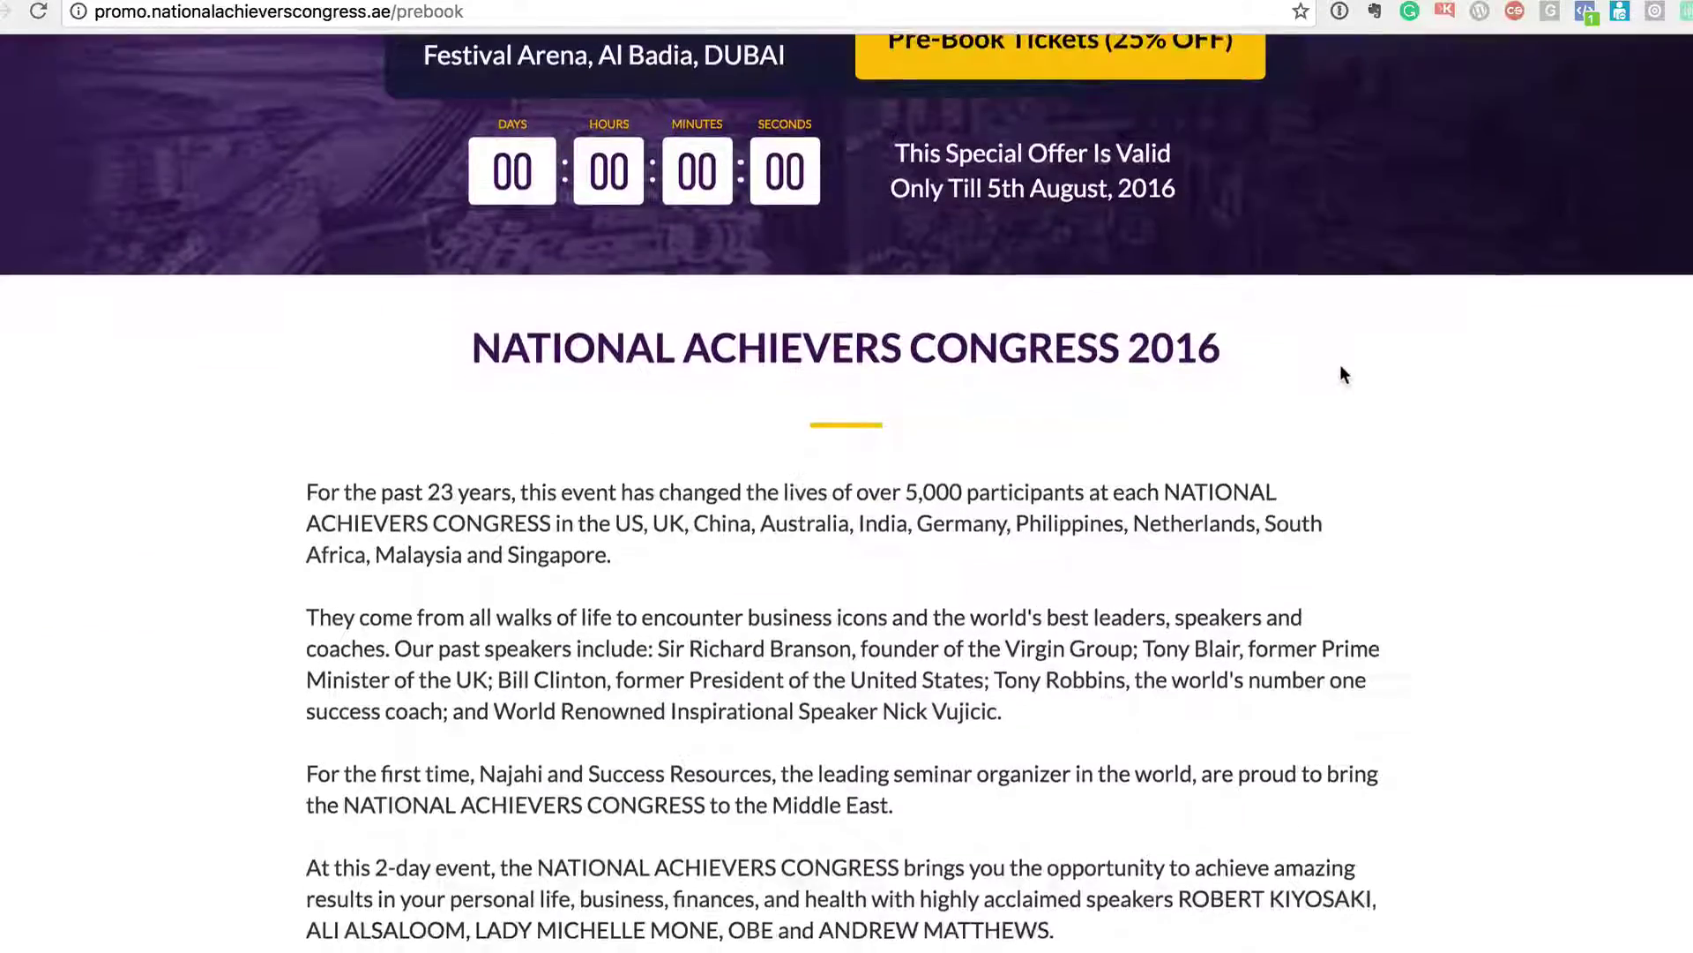
pyautogui.scroll(-15, 1340, 366)
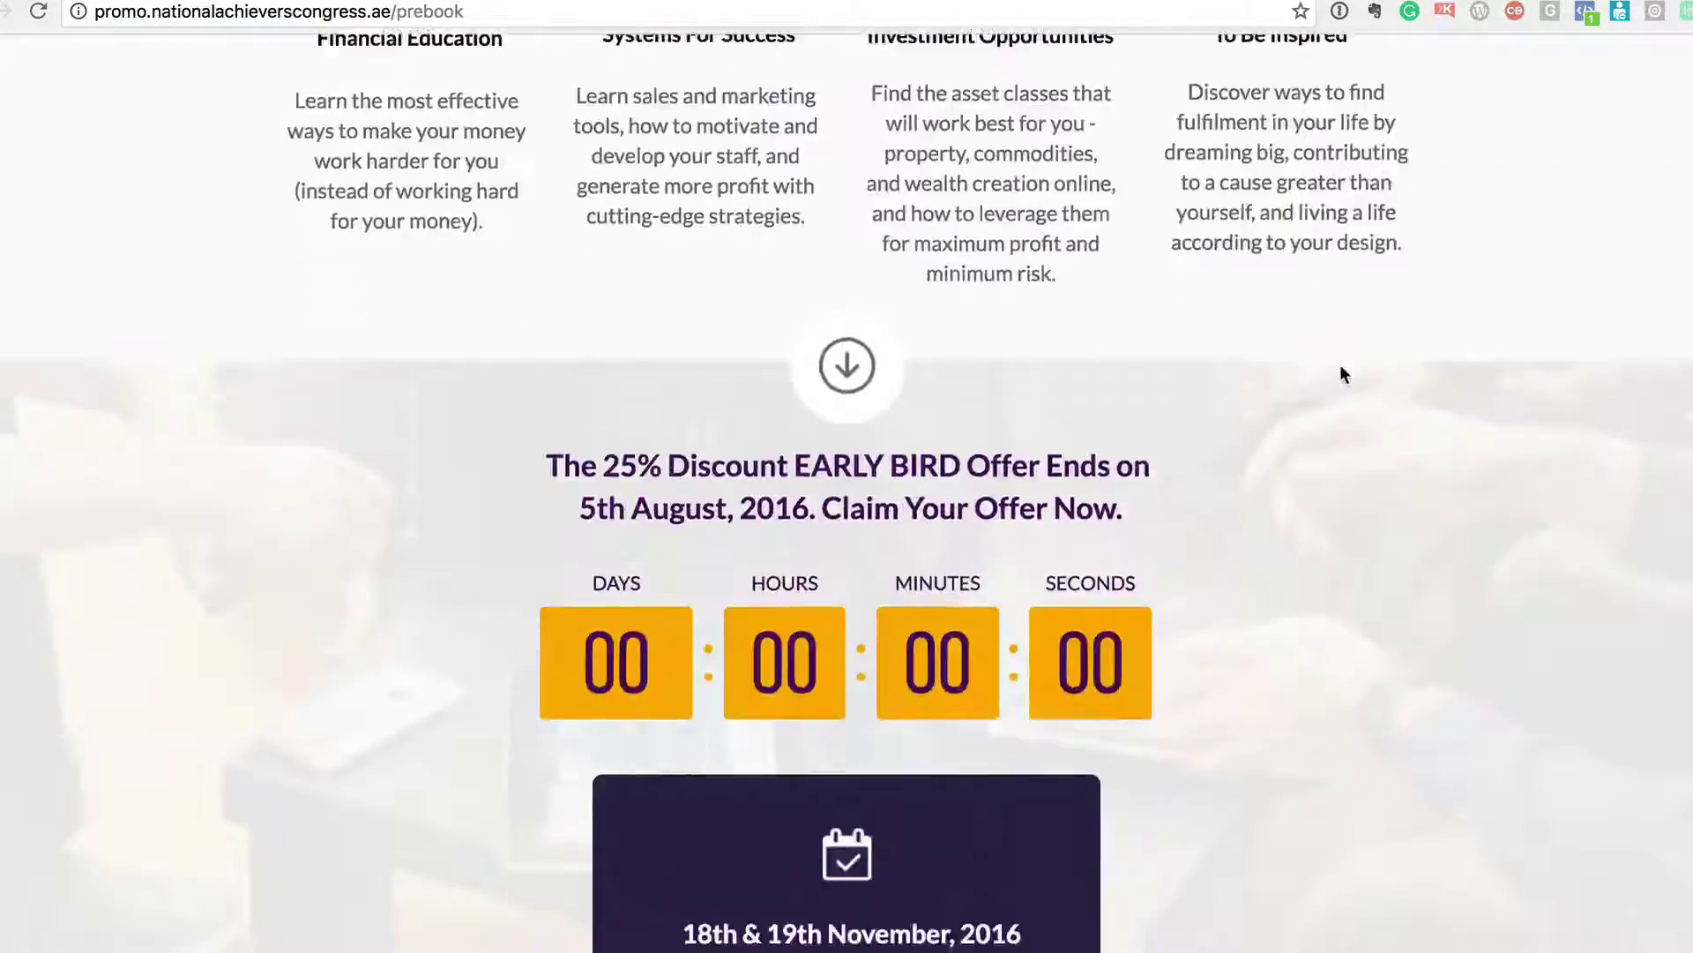
pyautogui.scroll(20, 1340, 375)
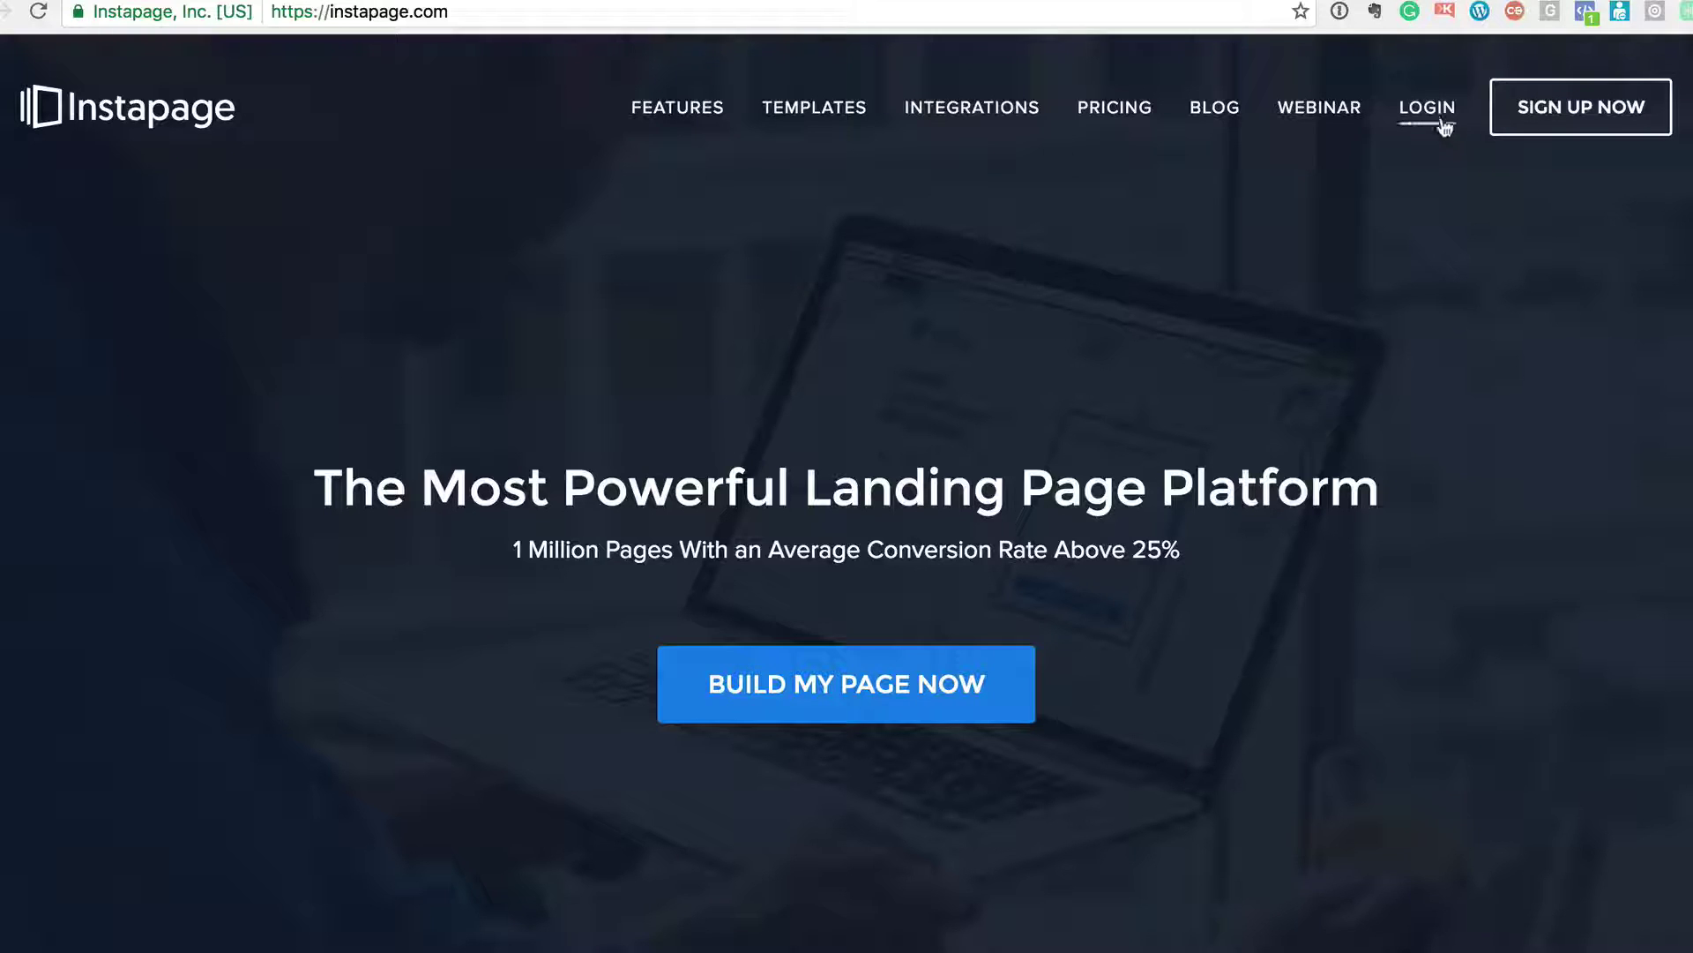
# - Log in to Instapage, enlarge the dashboard, and show SCION ACADEMY's LAUNCHPAD pages
pyautogui.click(1441, 125)
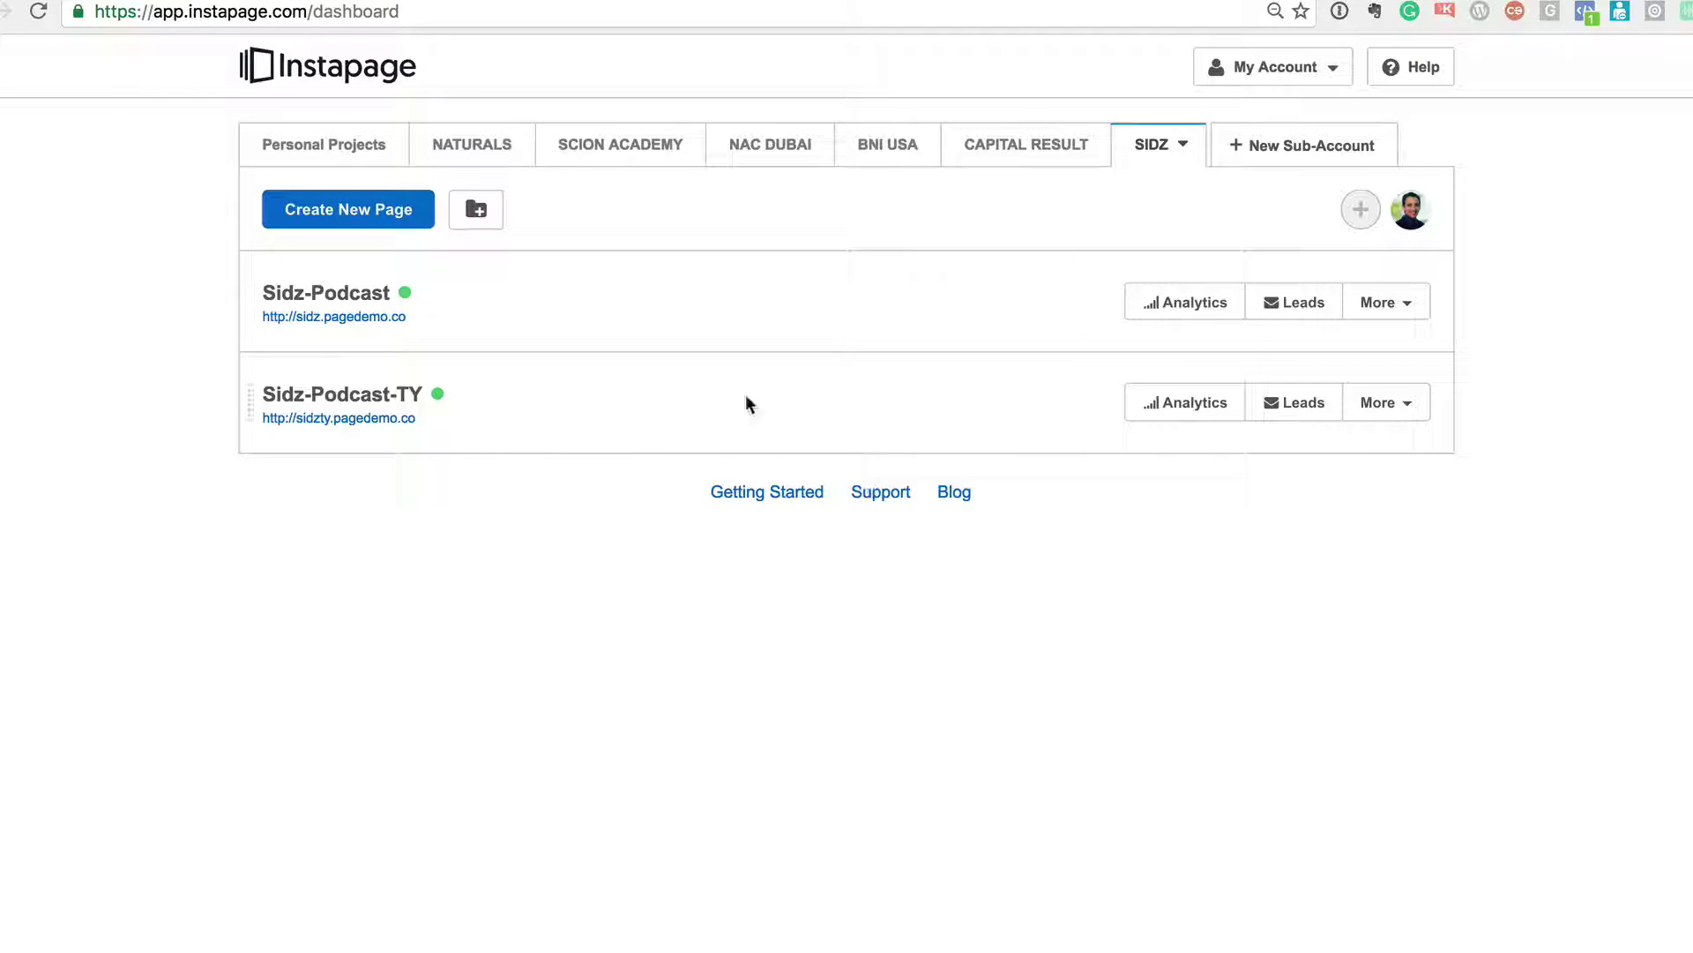
pyautogui.press('super+0')
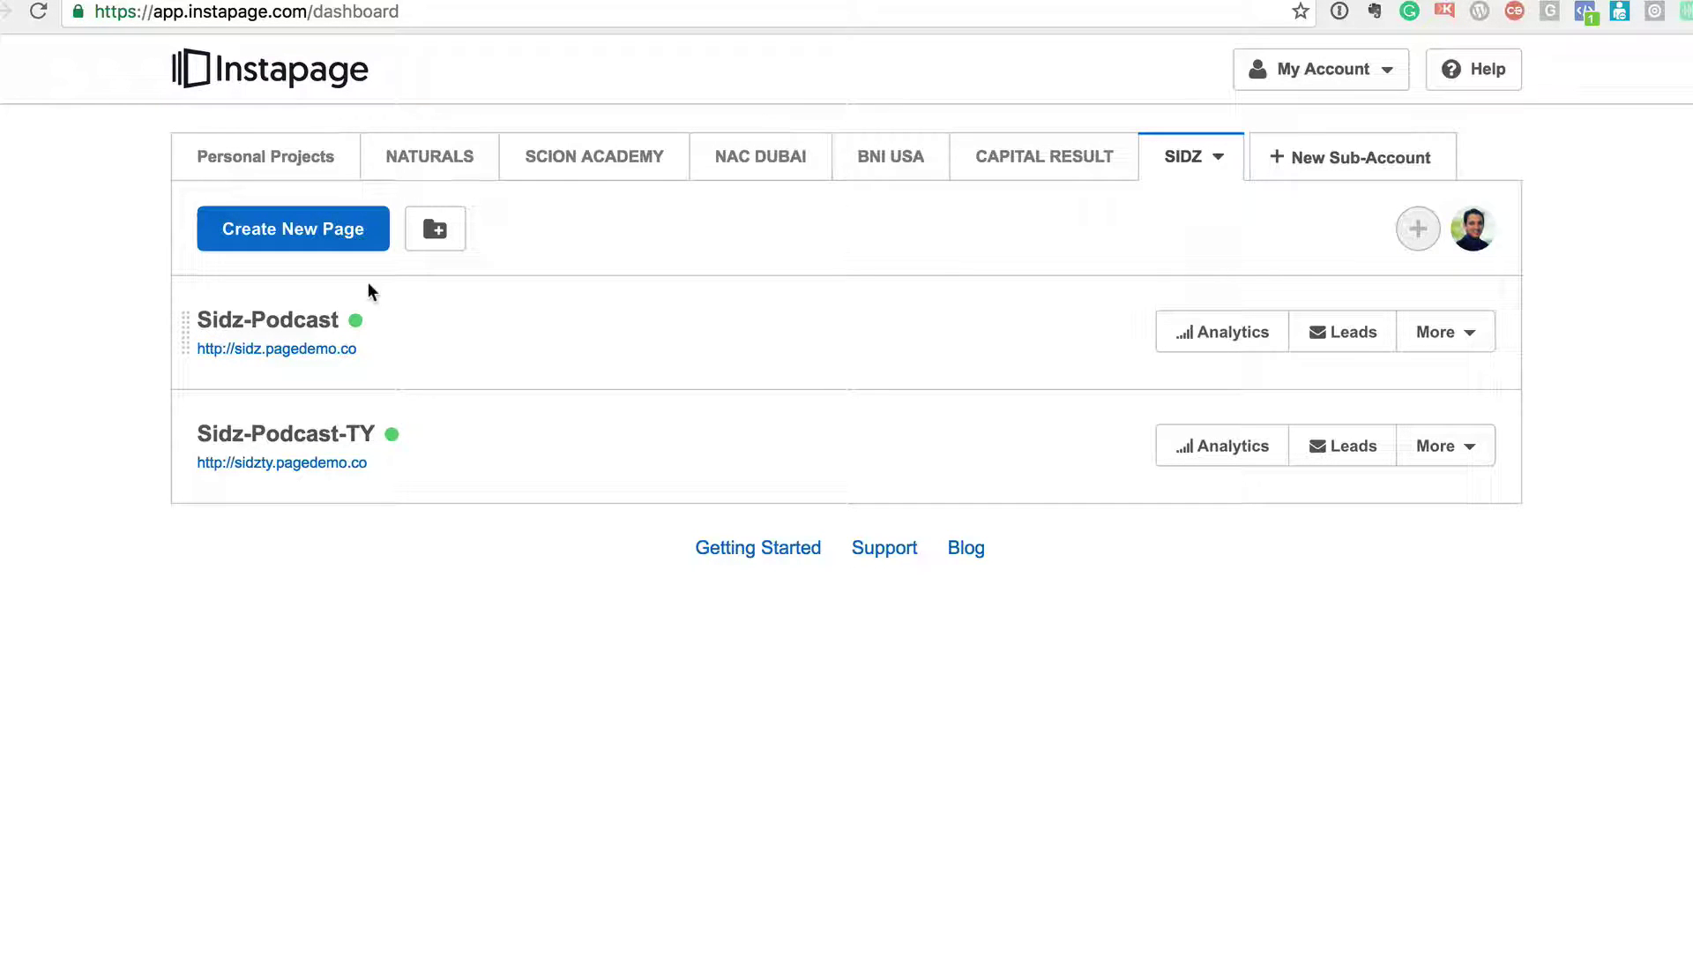
pyautogui.click(594, 165)
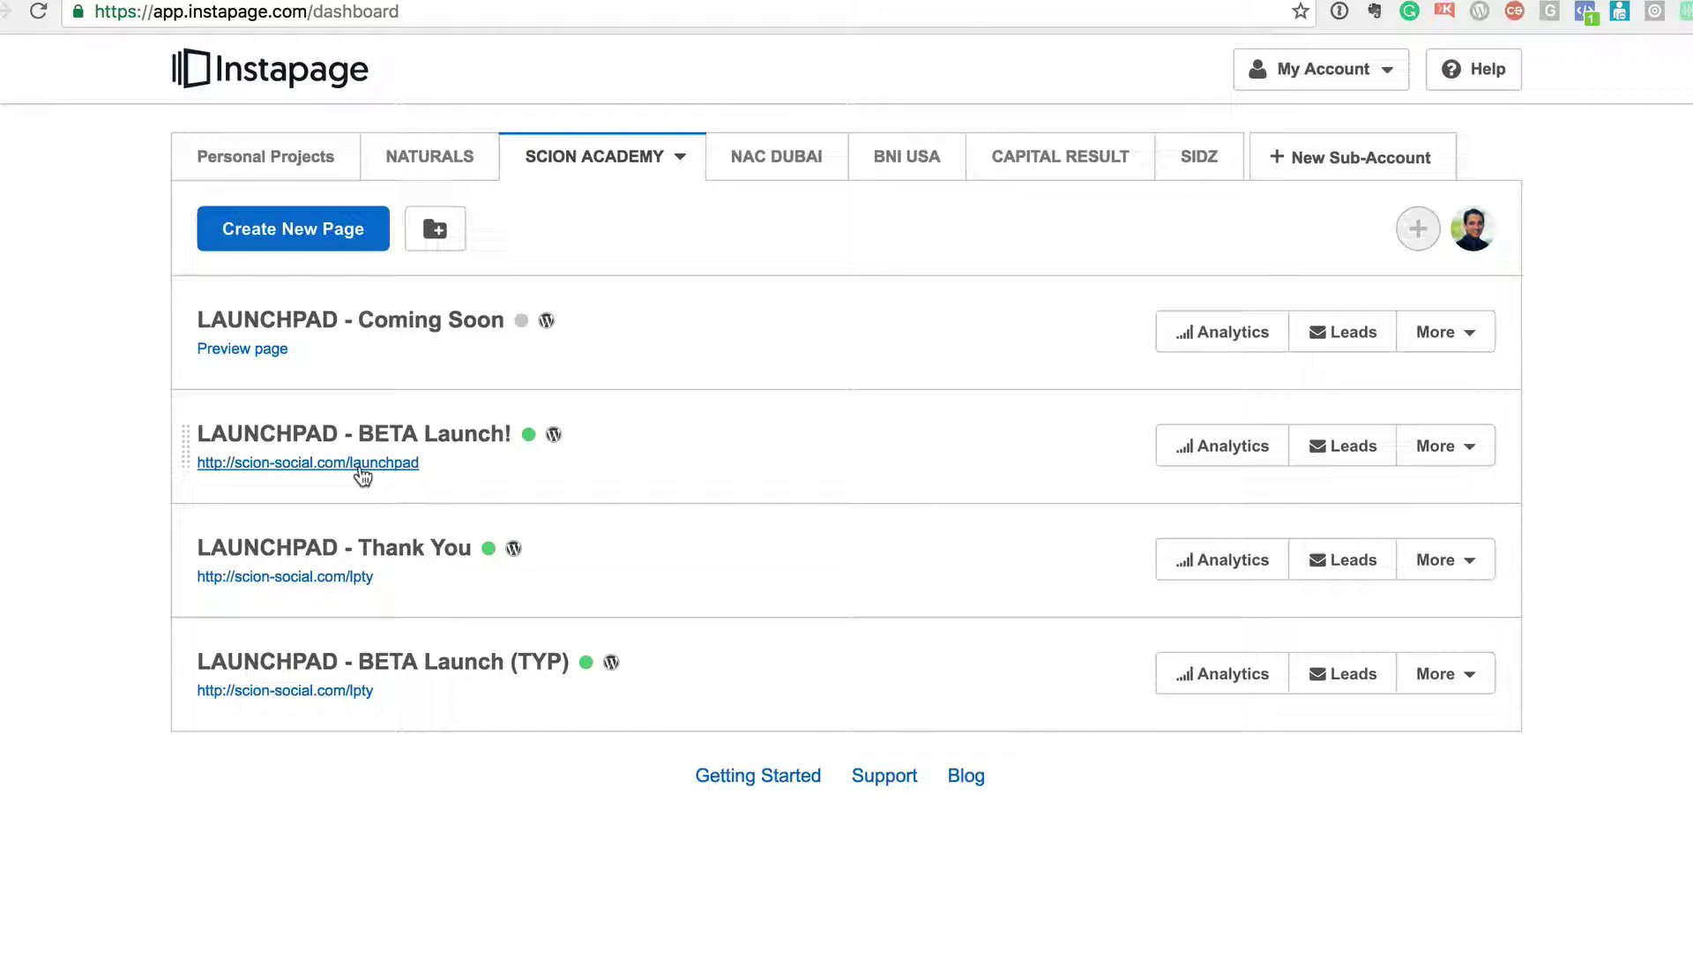
pyautogui.click(361, 474)
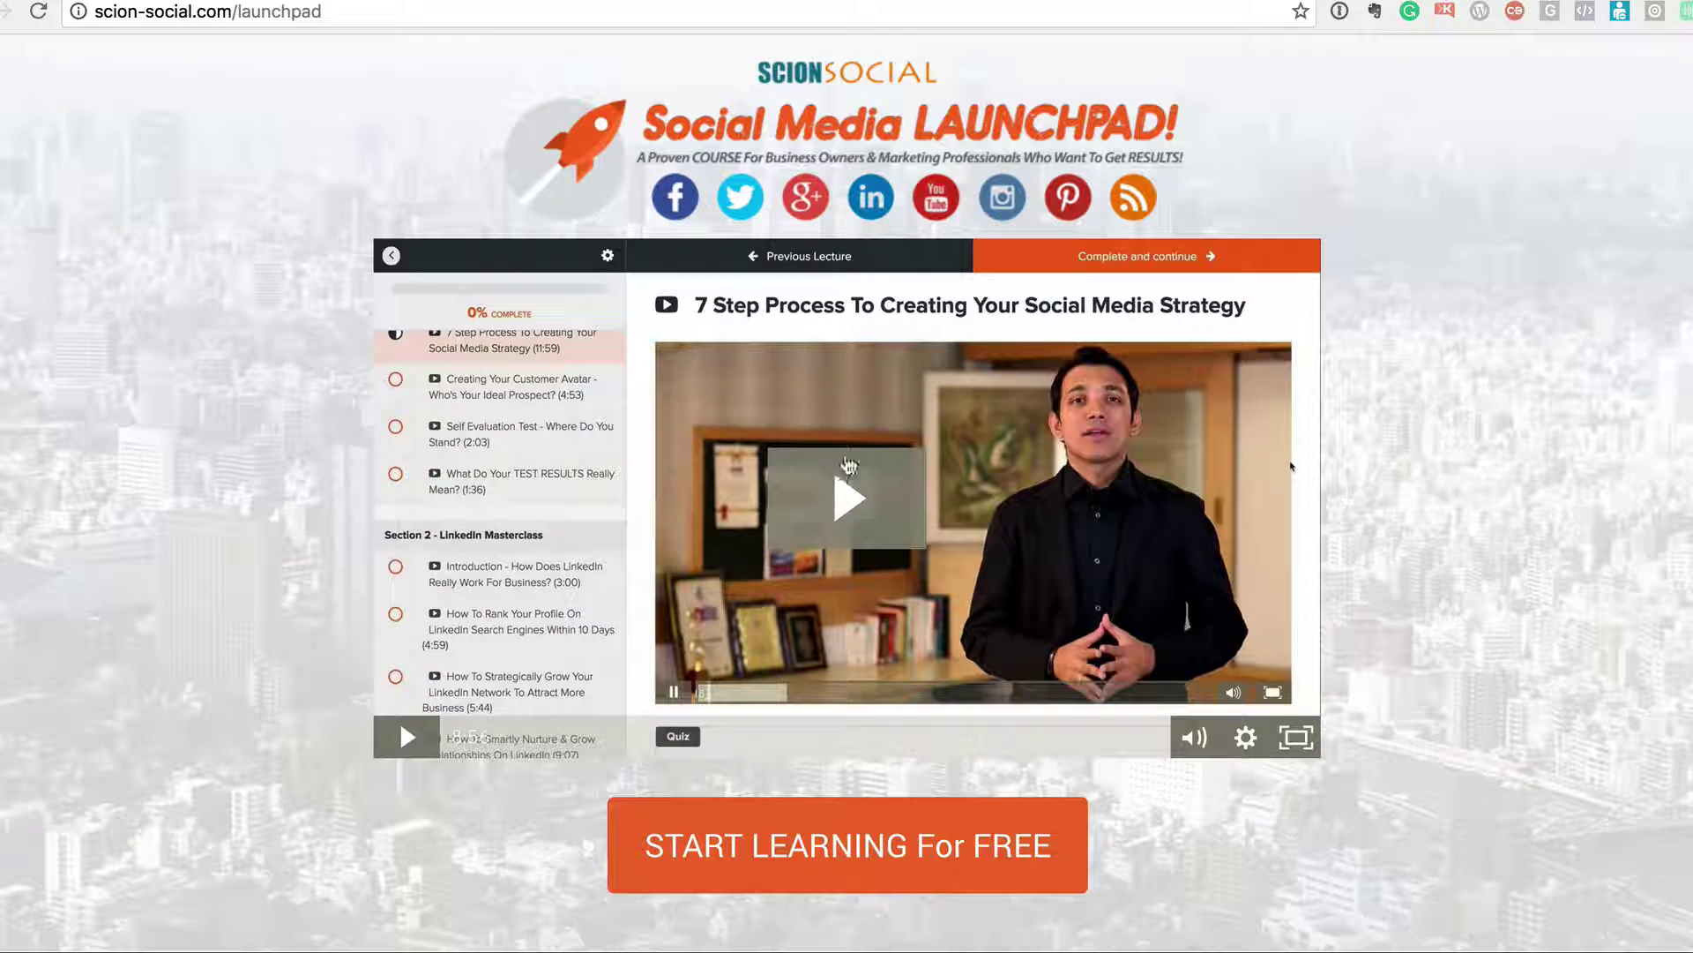
pyautogui.scroll(-15, 878, 605)
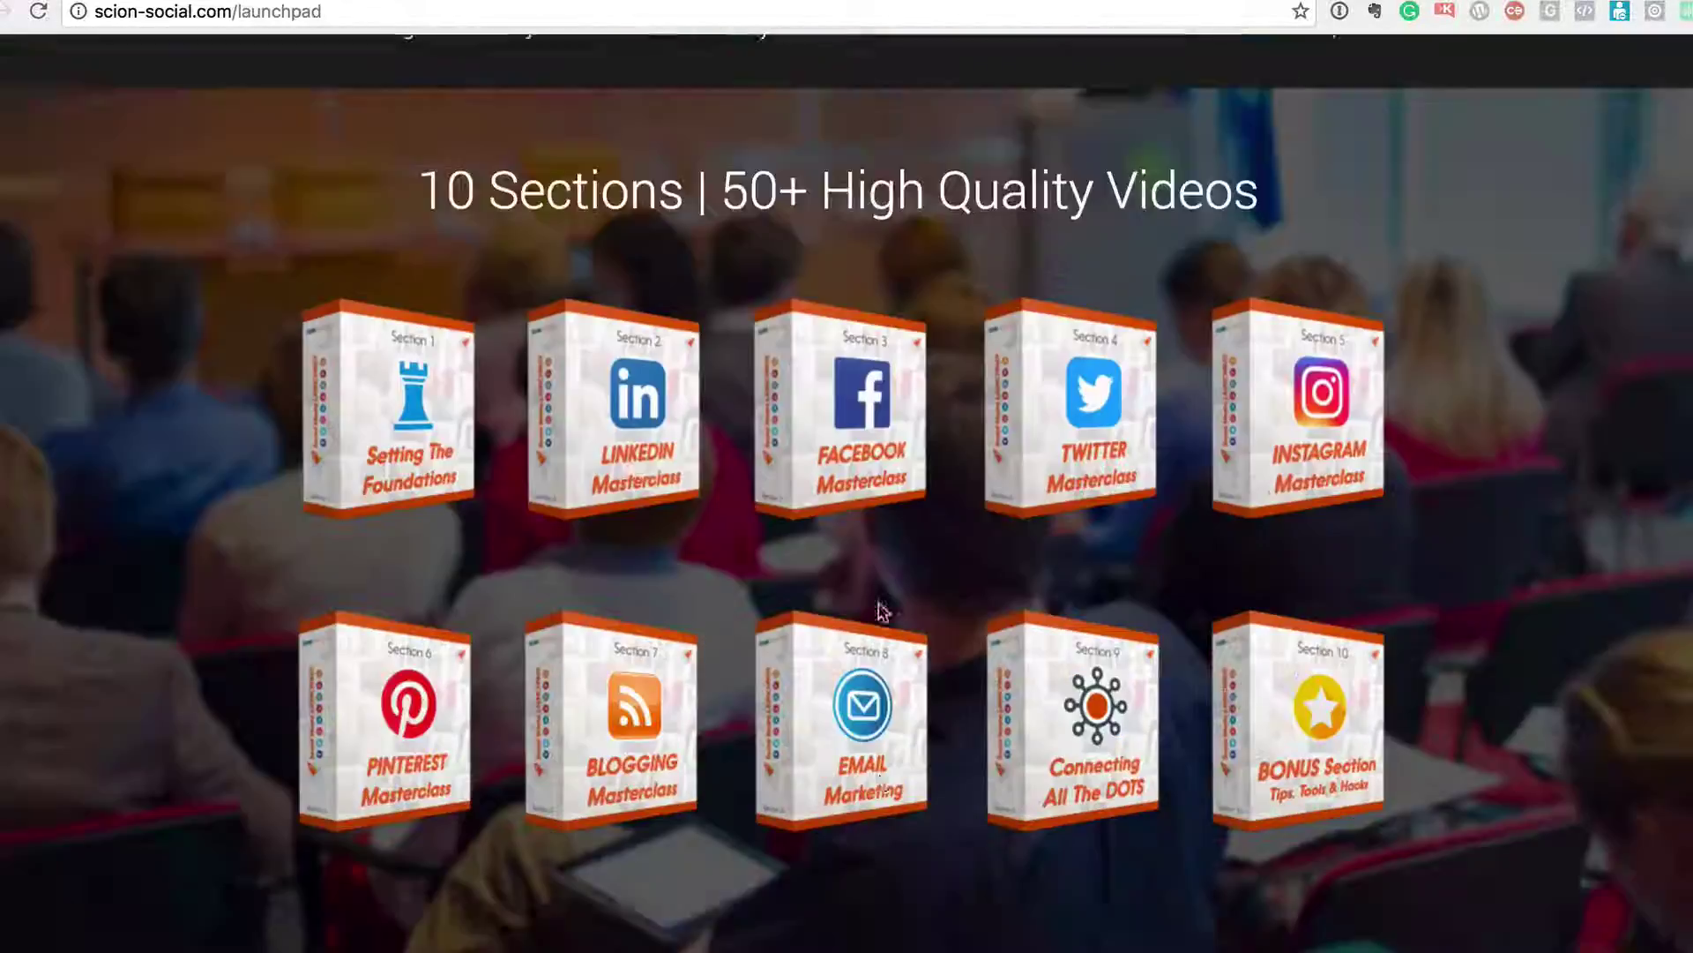
pyautogui.scroll(-10, 878, 609)
pyautogui.scroll(20, 877, 605)
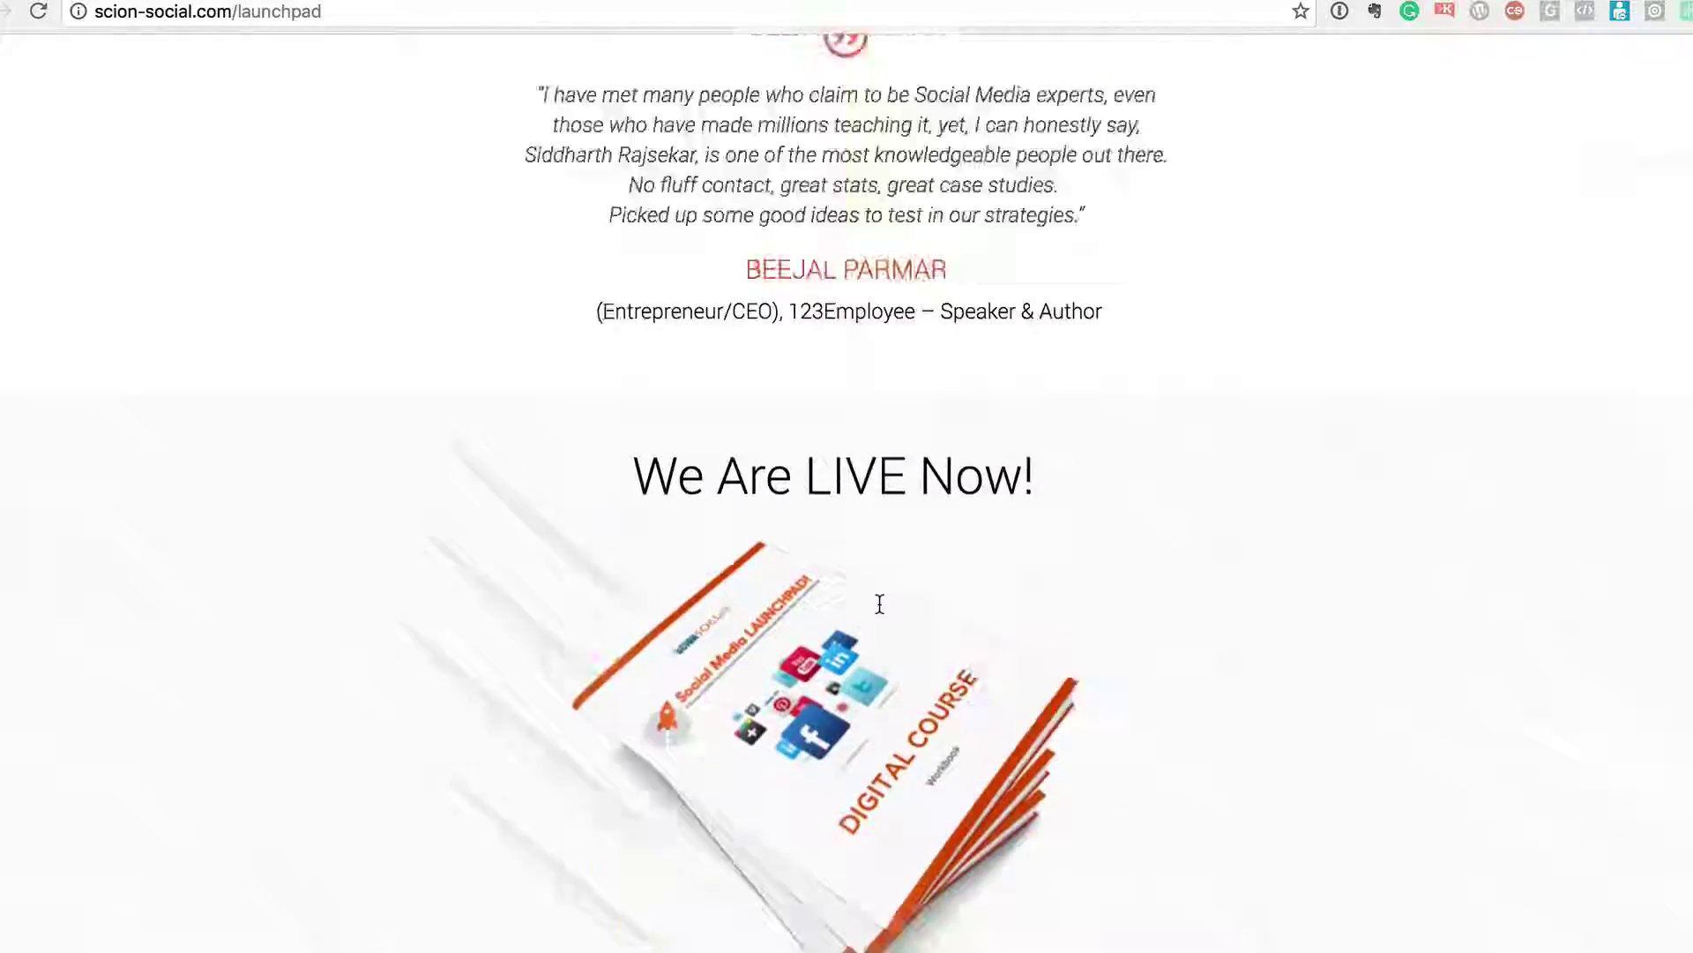
pyautogui.scroll(-1, 879, 604)
pyautogui.hotkey('ctrl', 'w')
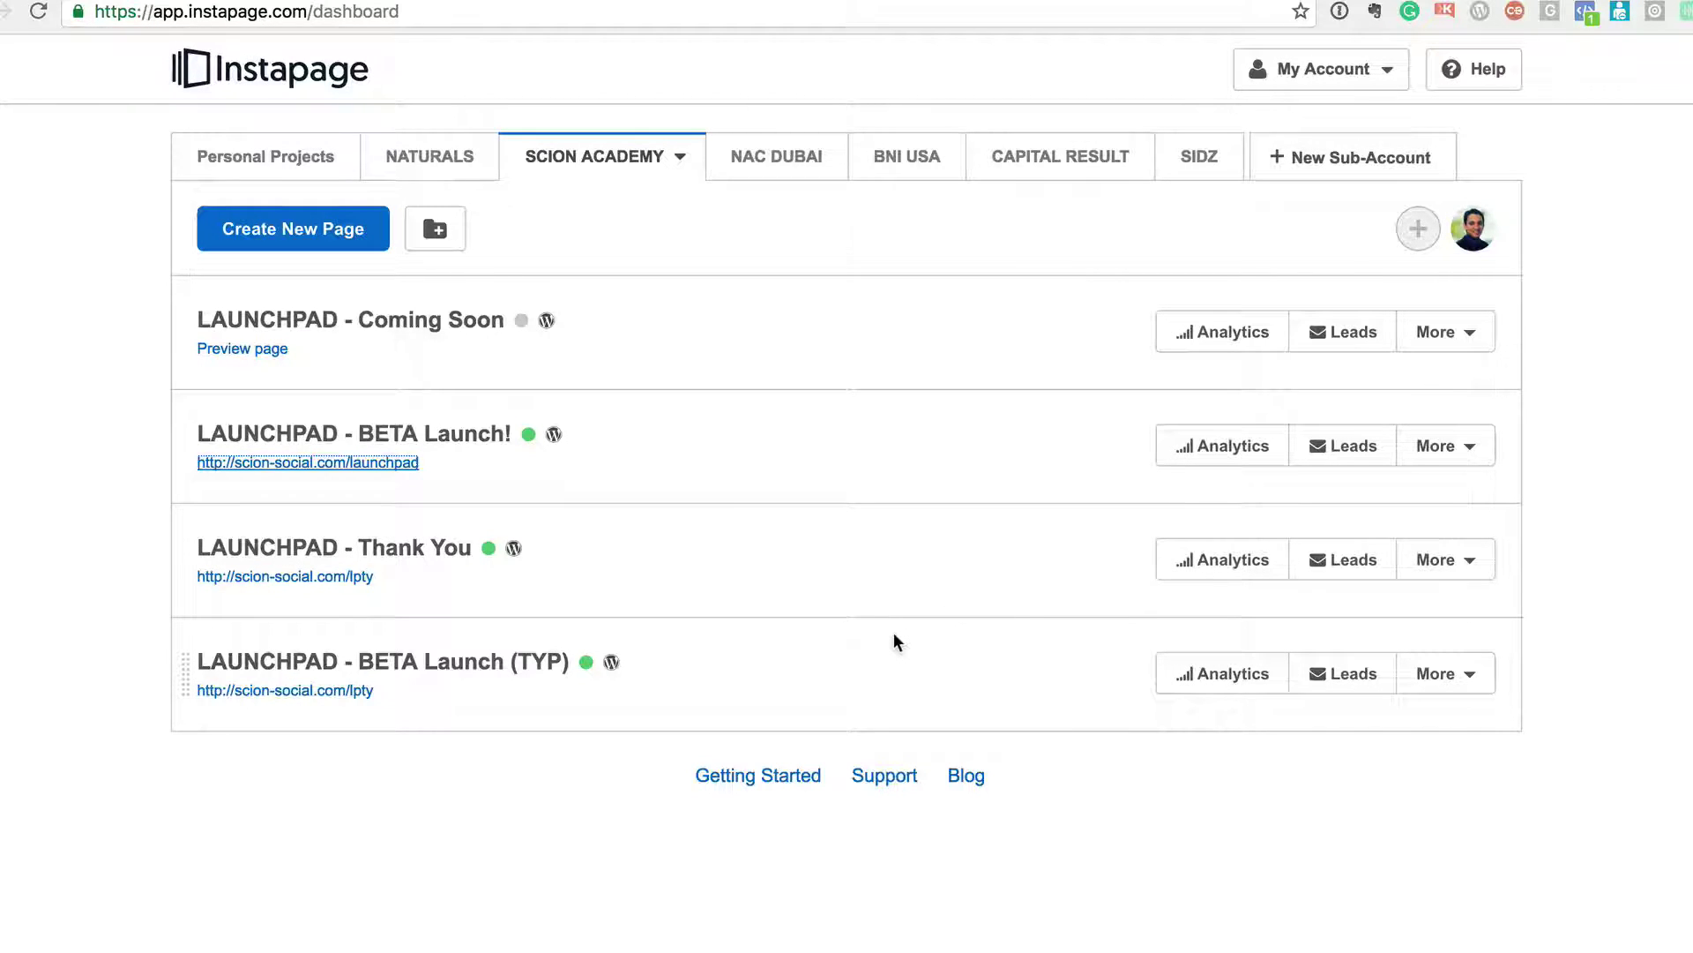
# - In the SIDZ sub-account, create a new page and pick the template option
pyautogui.click(1202, 164)
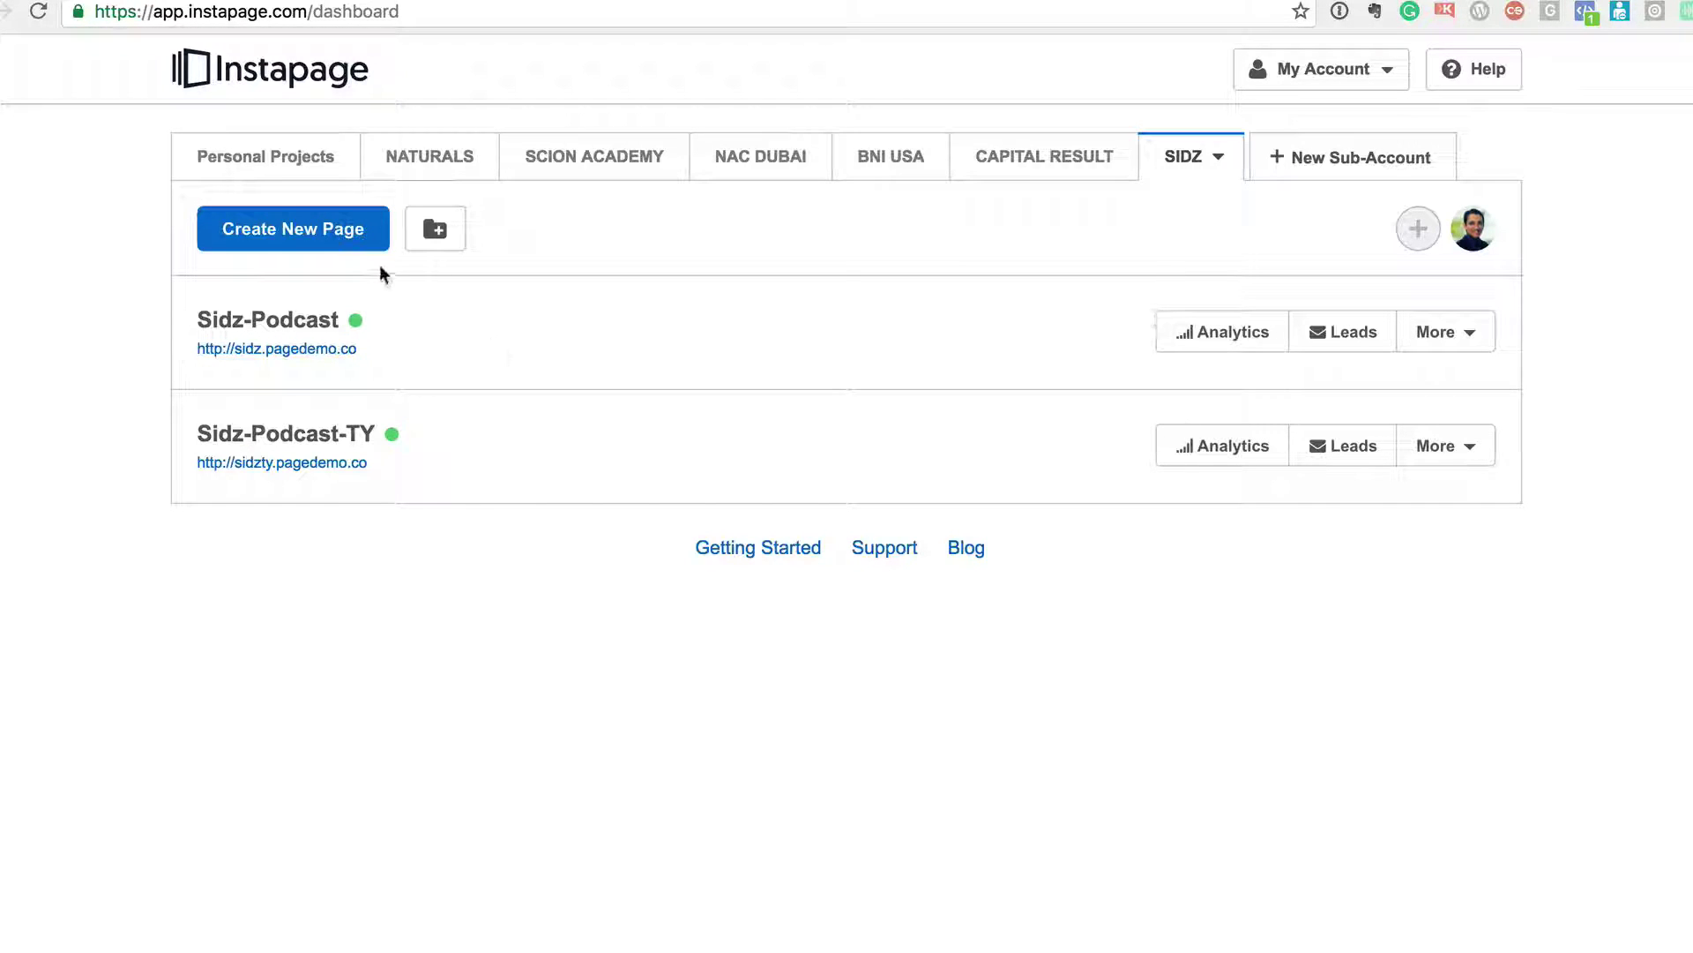
pyautogui.click(305, 226)
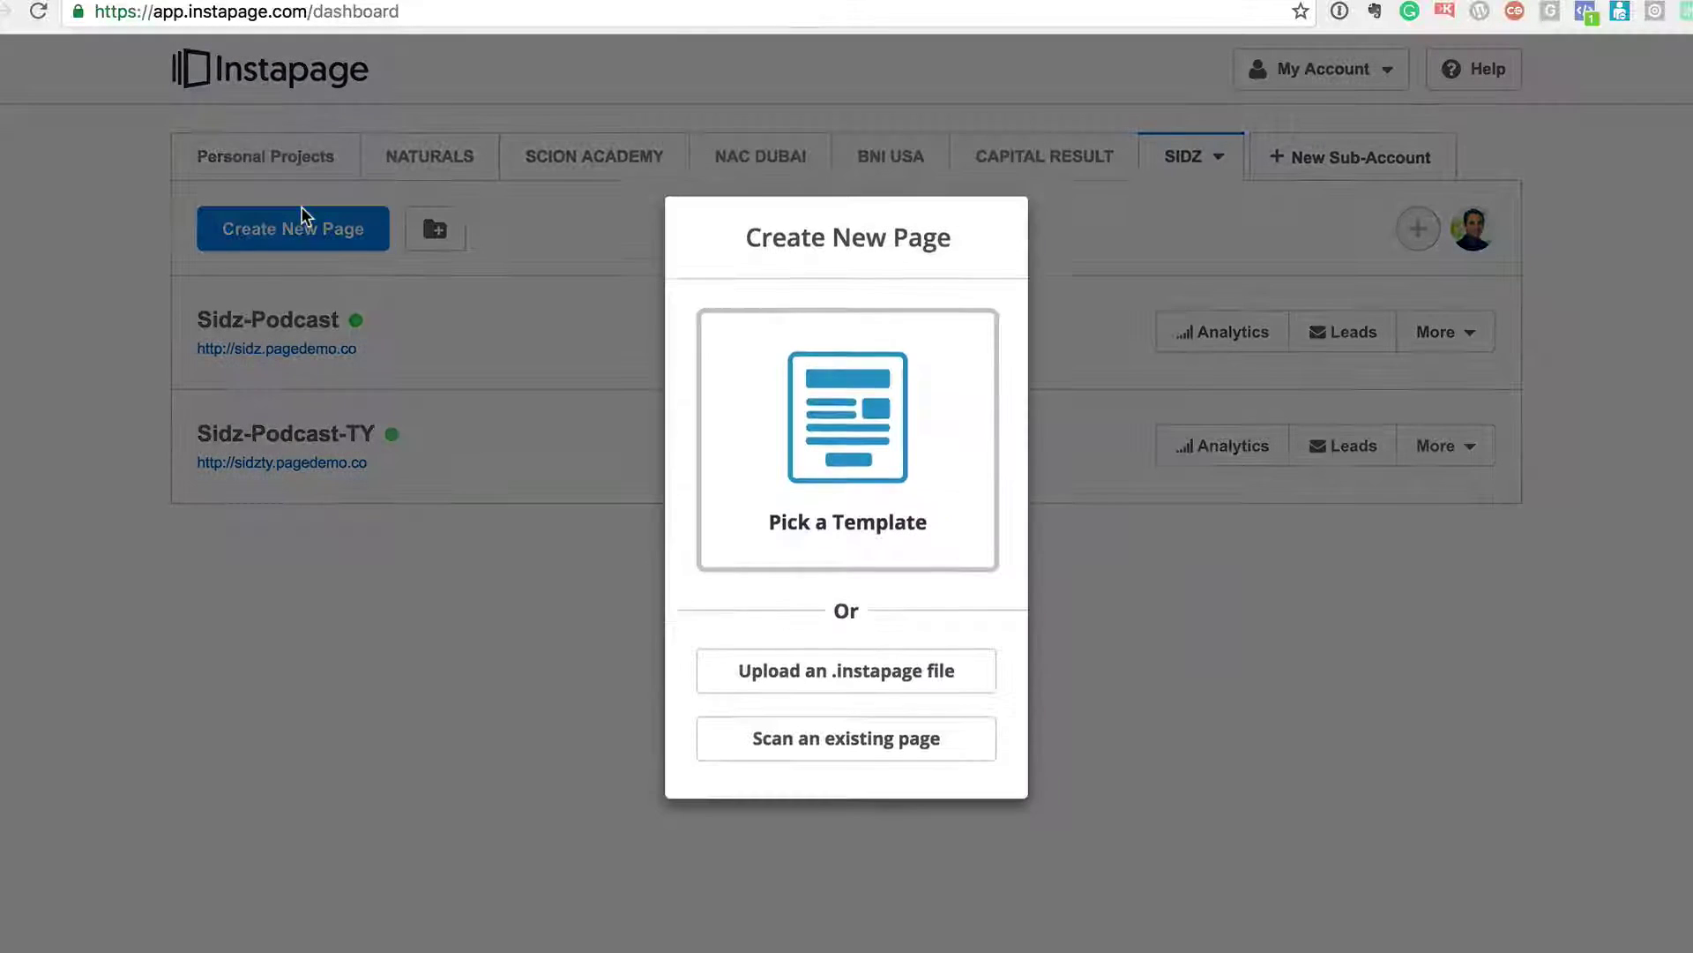
pyautogui.click(856, 497)
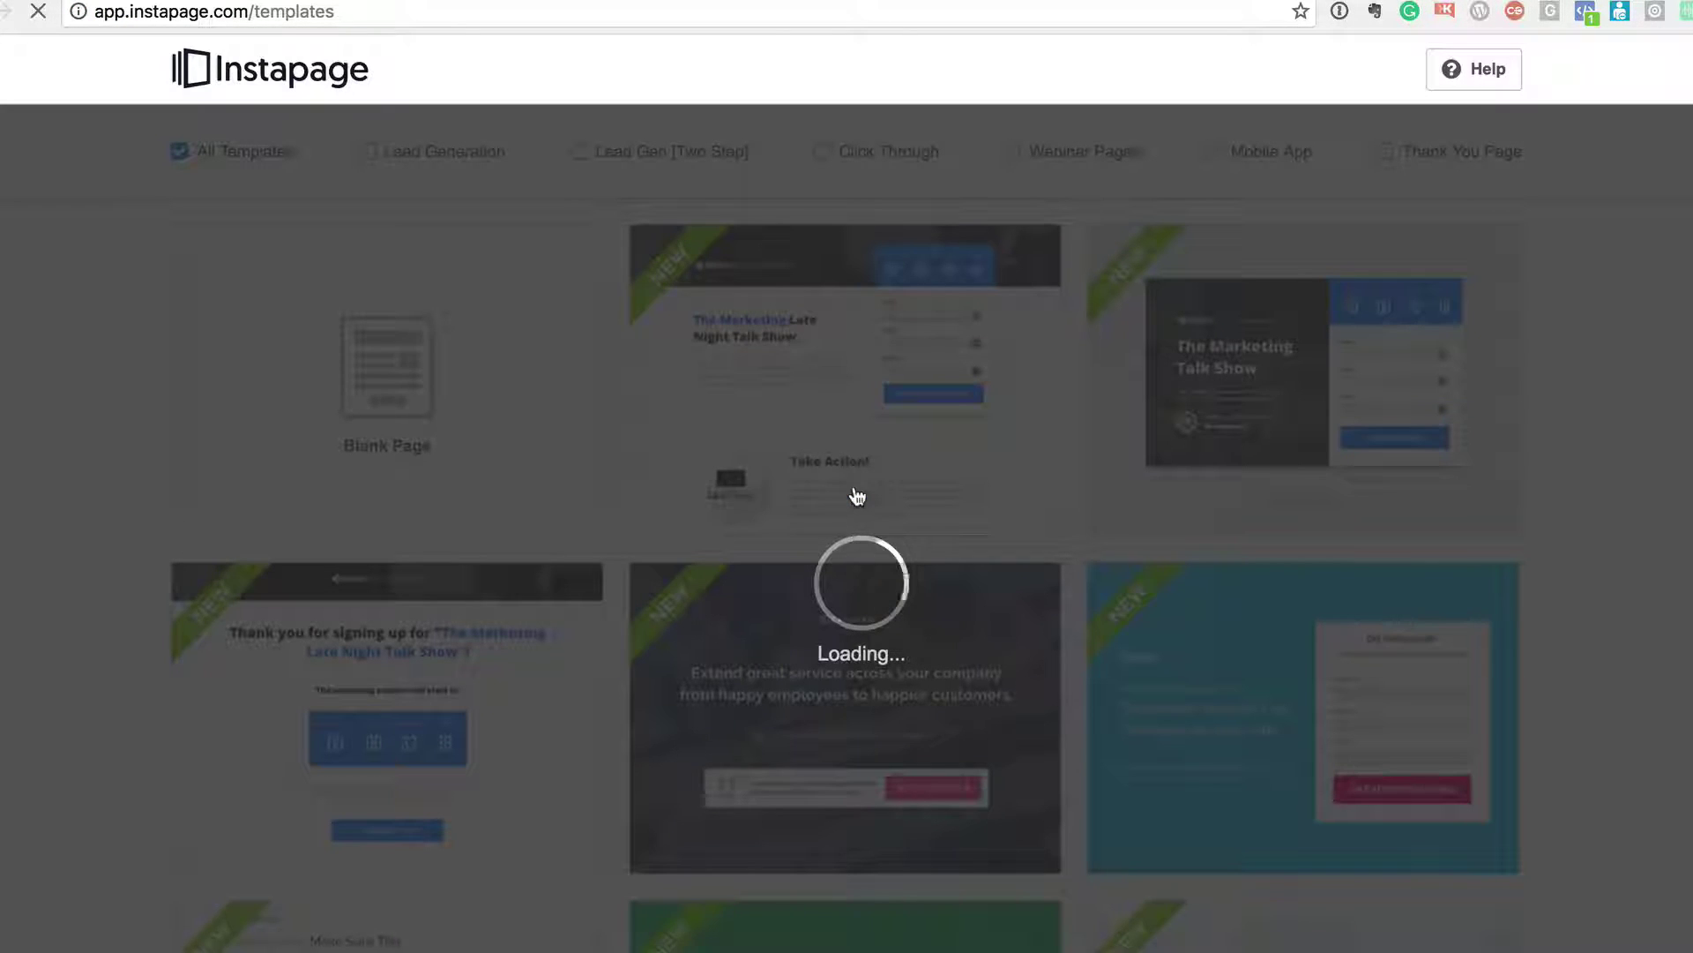
pyautogui.scroll(-3, 945, 503)
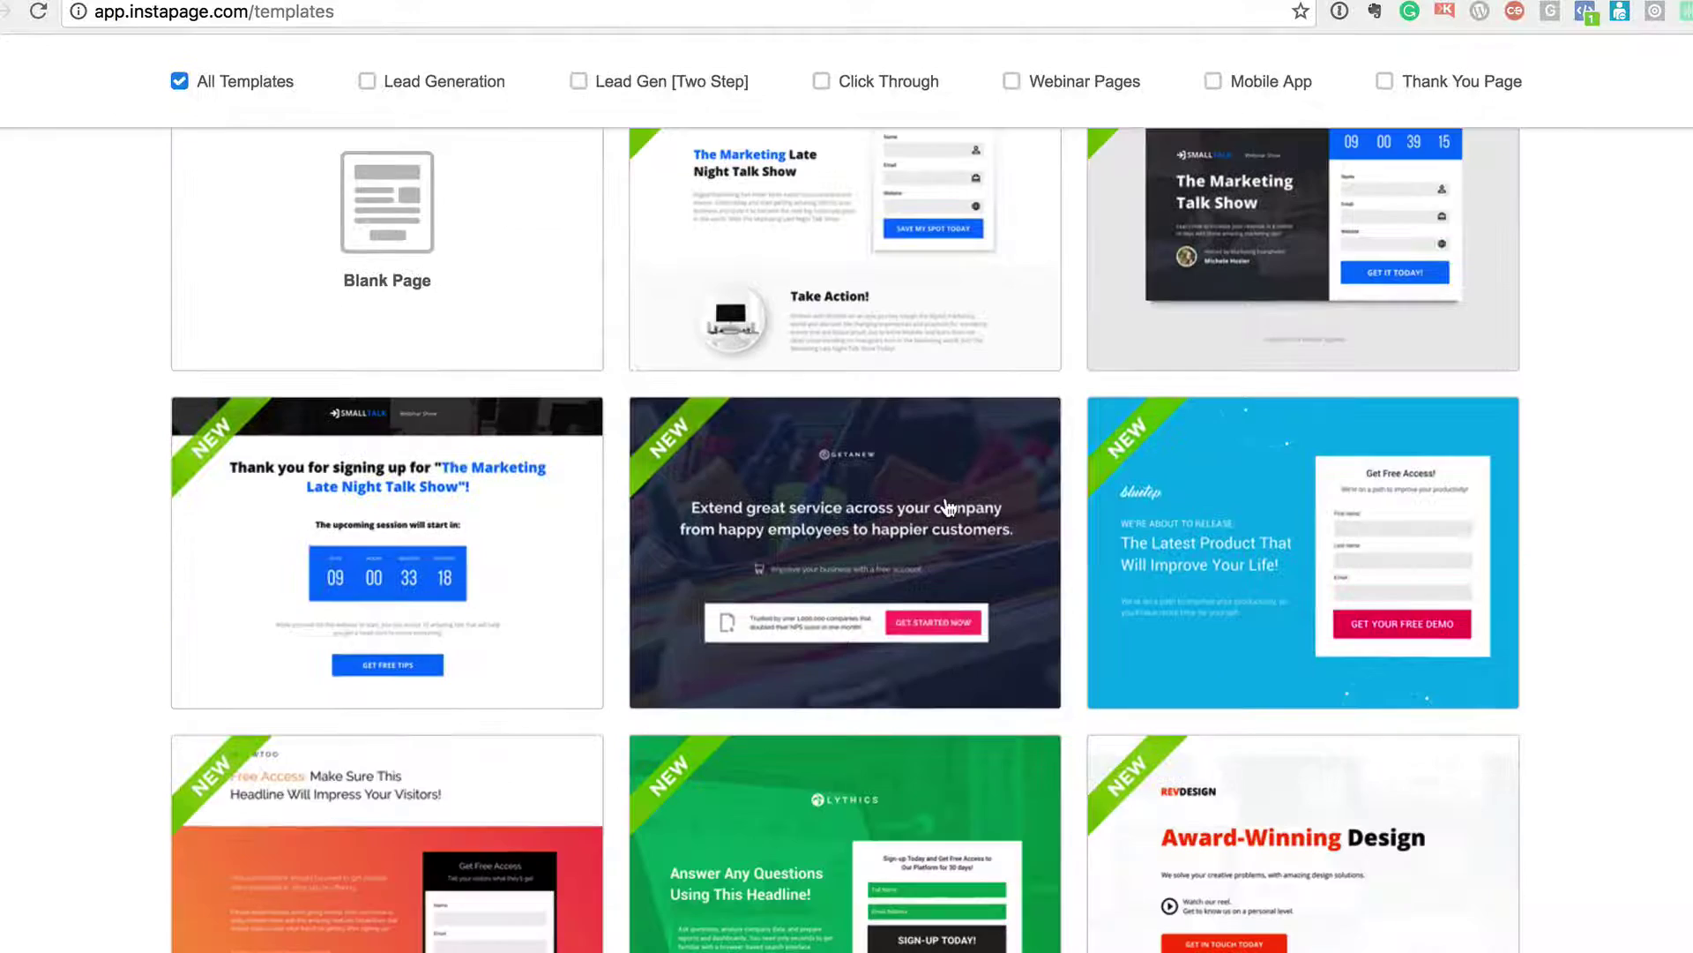
pyautogui.scroll(2, 945, 503)
pyautogui.scroll(1, 1102, 670)
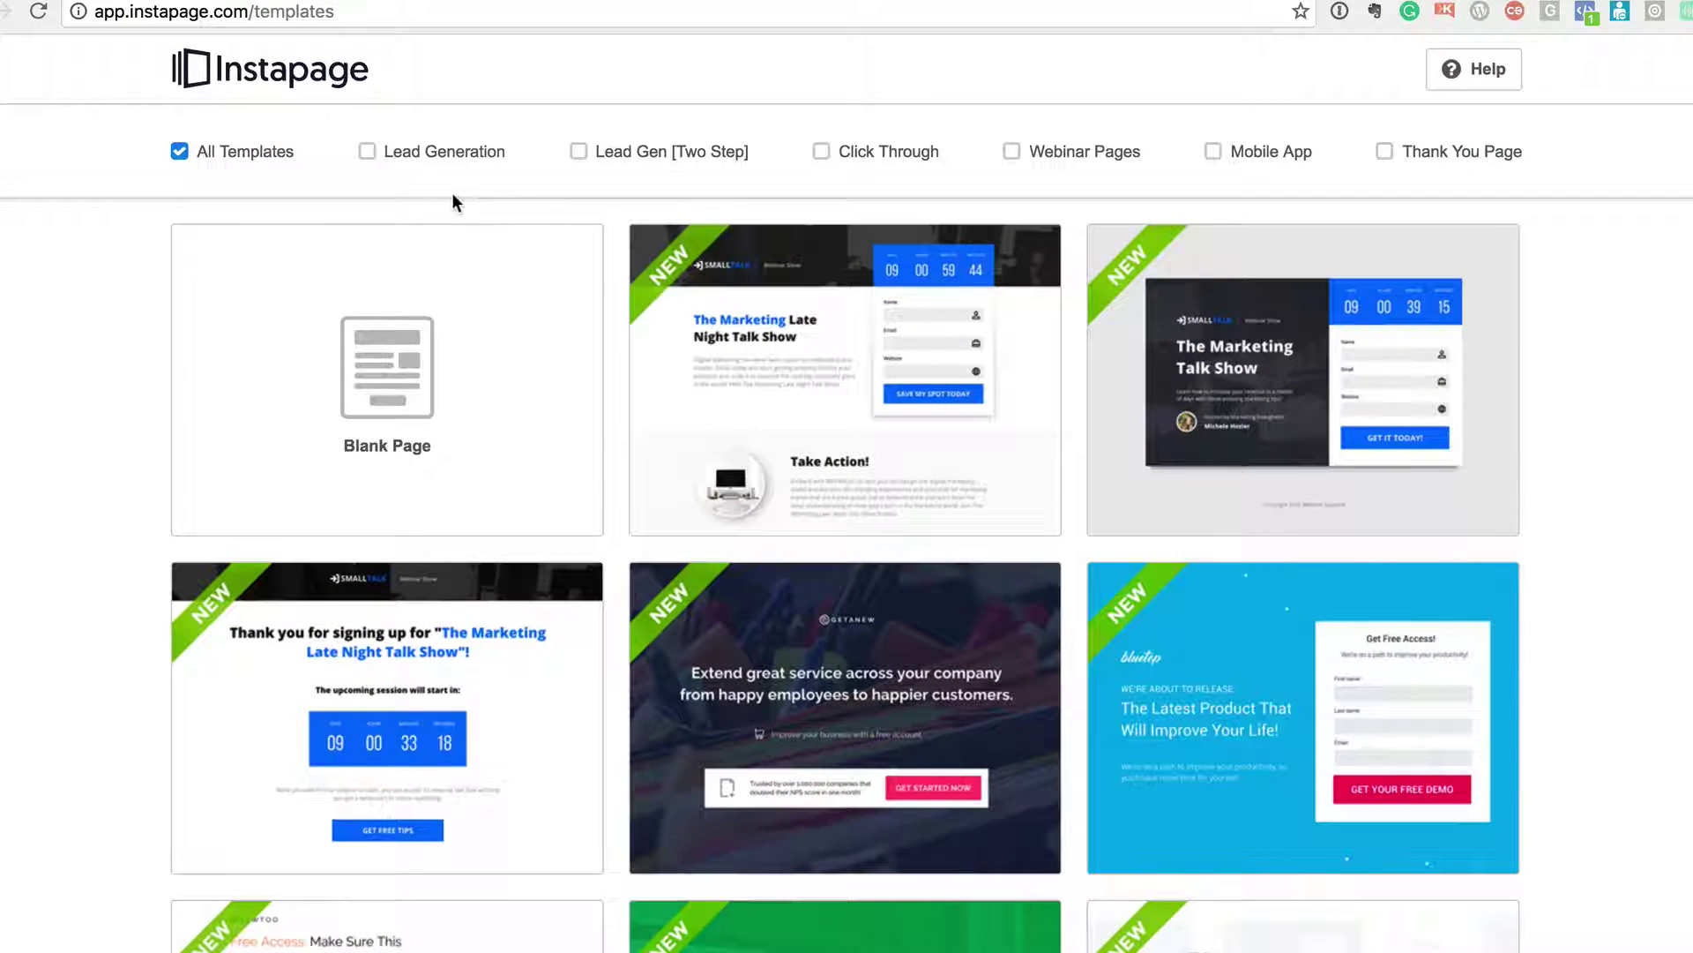
# - Filter the template gallery to Lead Generation and browse down through the designs
pyautogui.click(420, 157)
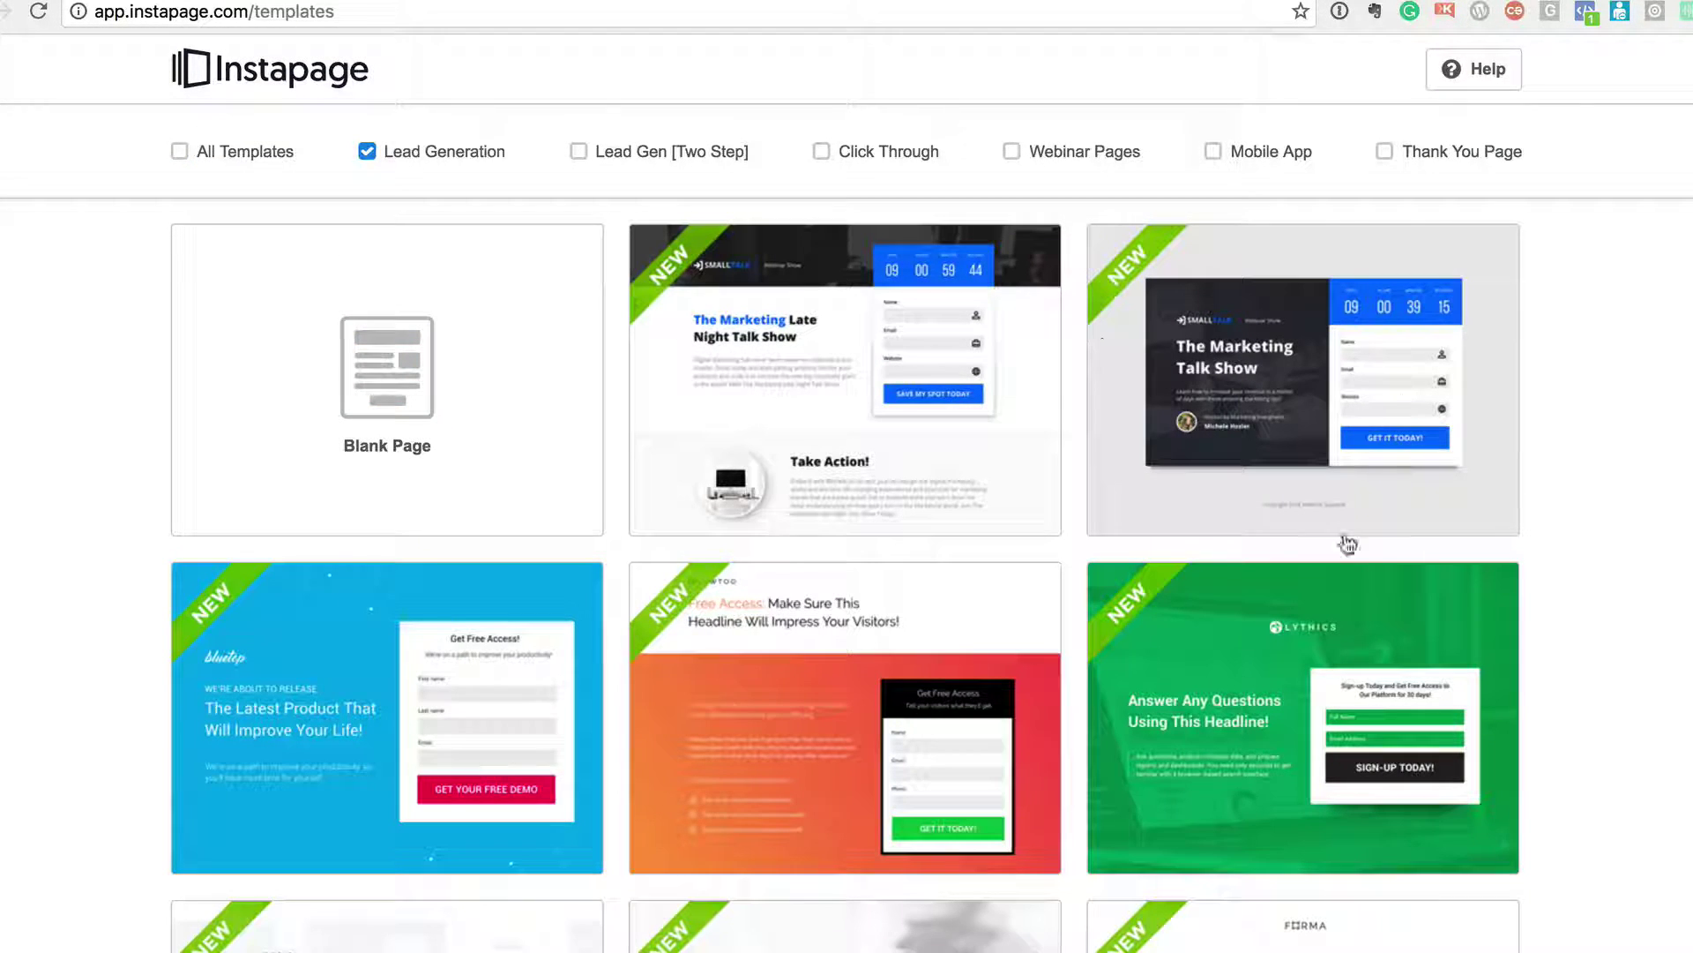
pyautogui.scroll(-2, 869, 710)
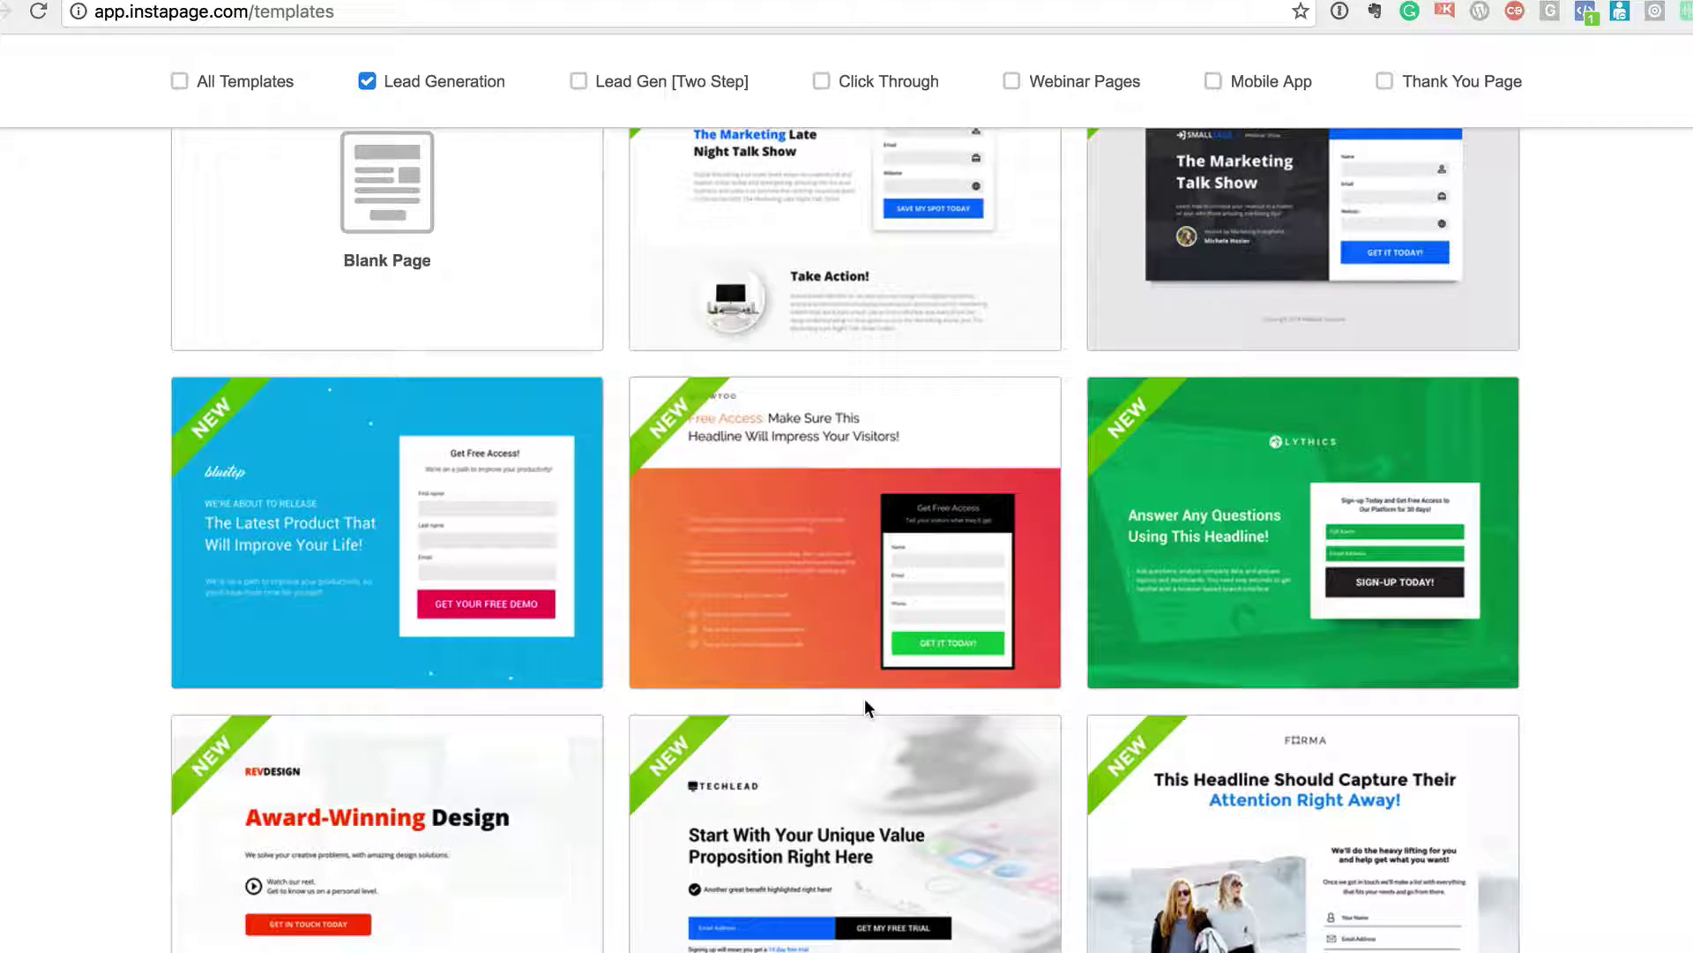
pyautogui.scroll(-4, 879, 507)
pyautogui.scroll(-7, 879, 507)
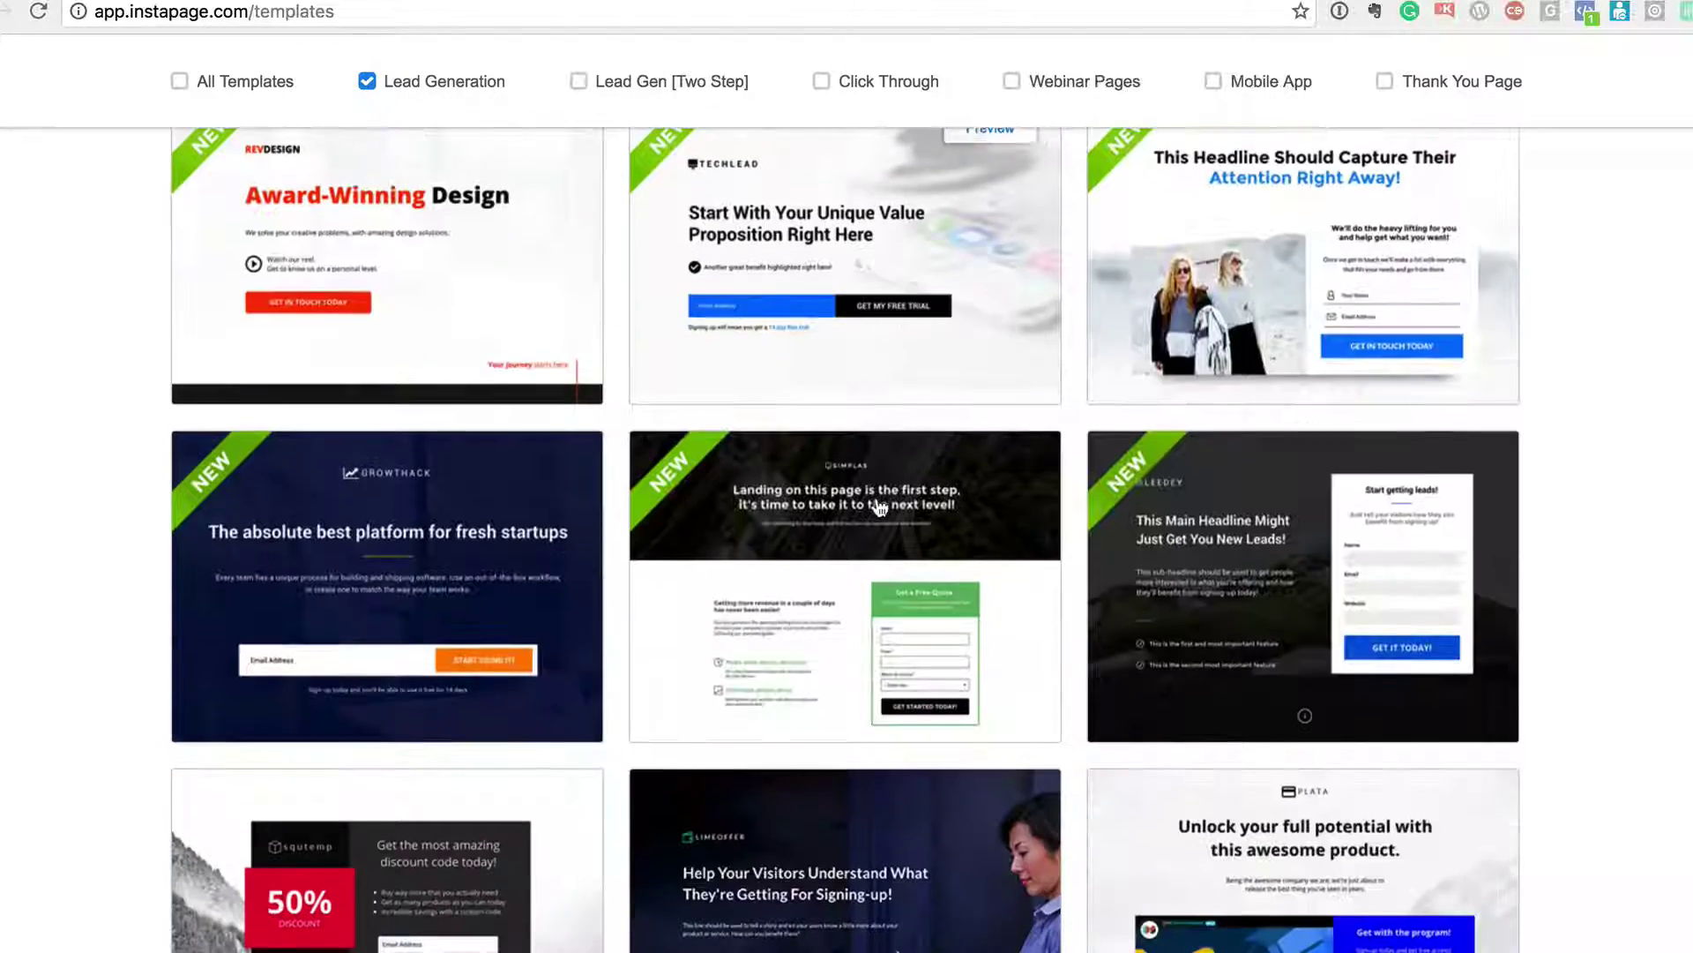
pyautogui.scroll(-9, 879, 507)
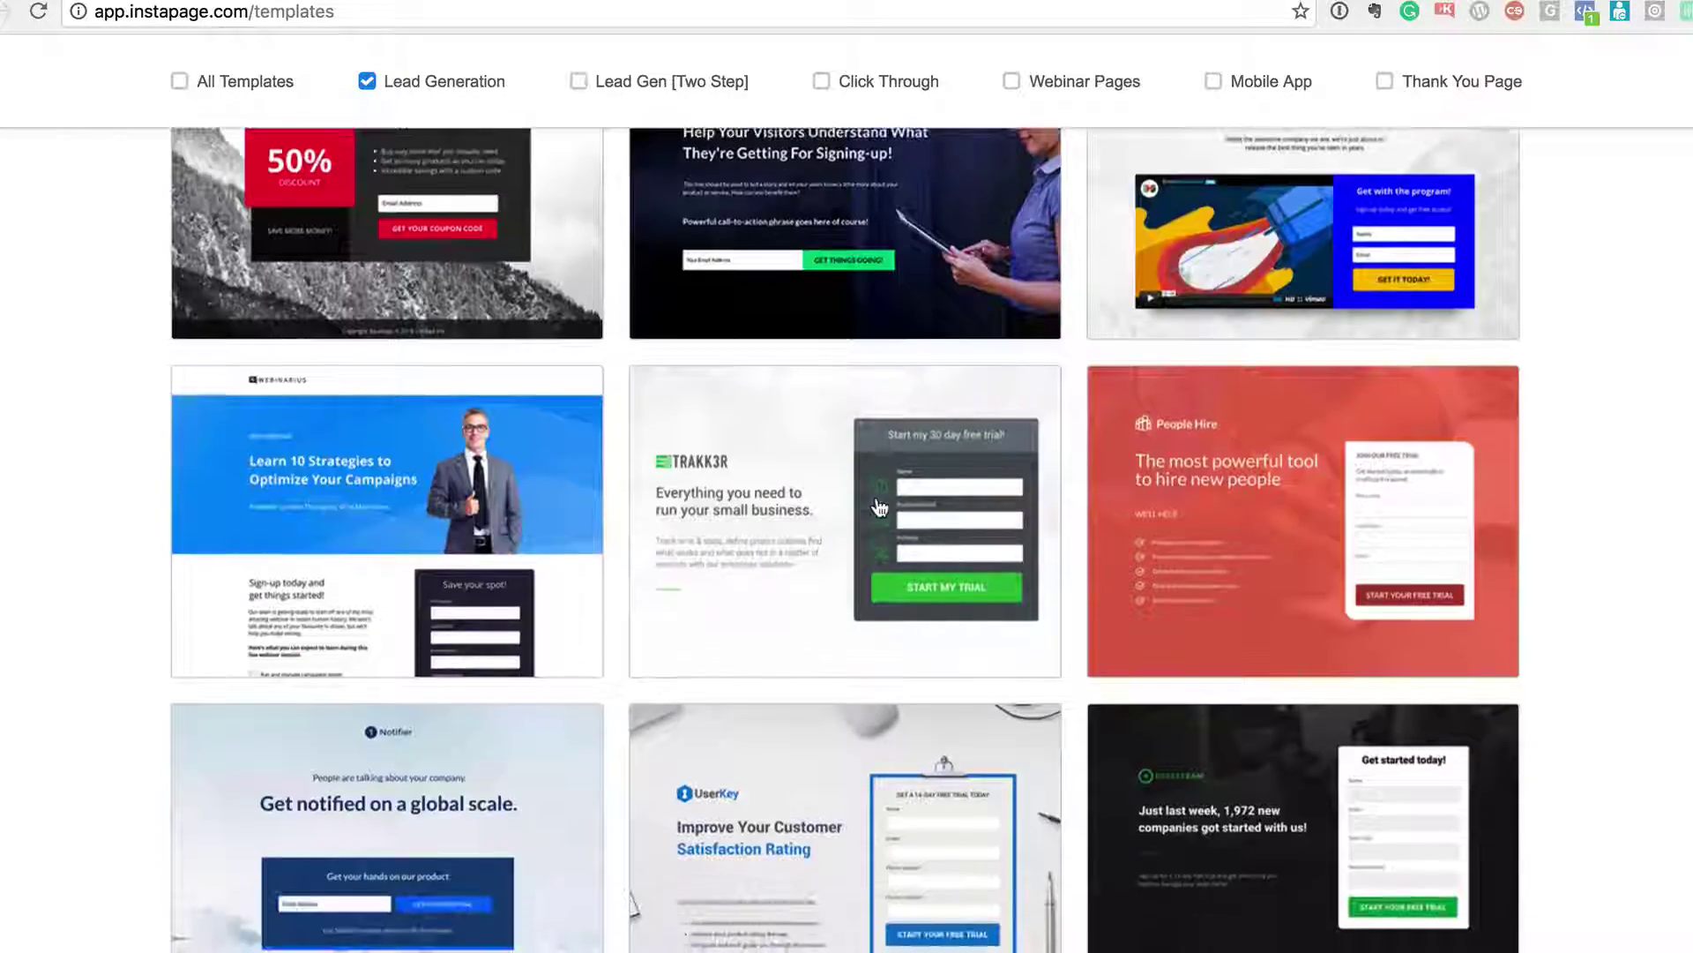
pyautogui.scroll(-12, 879, 507)
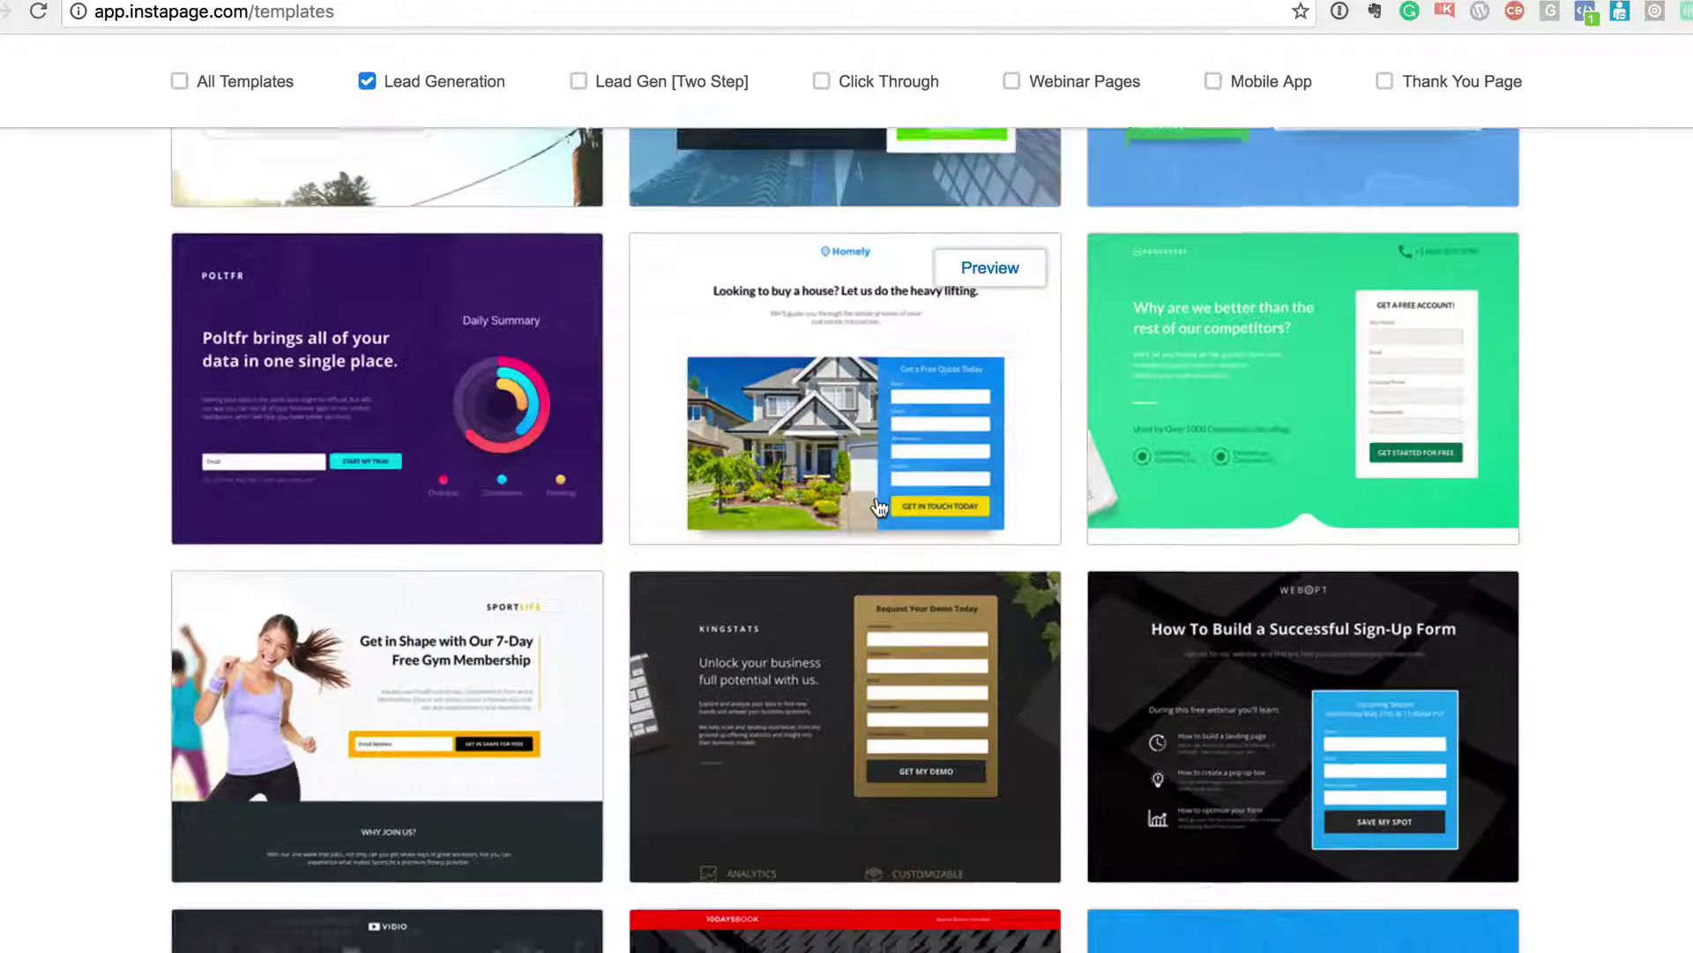
pyautogui.scroll(-5, 879, 507)
pyautogui.scroll(-10, 879, 507)
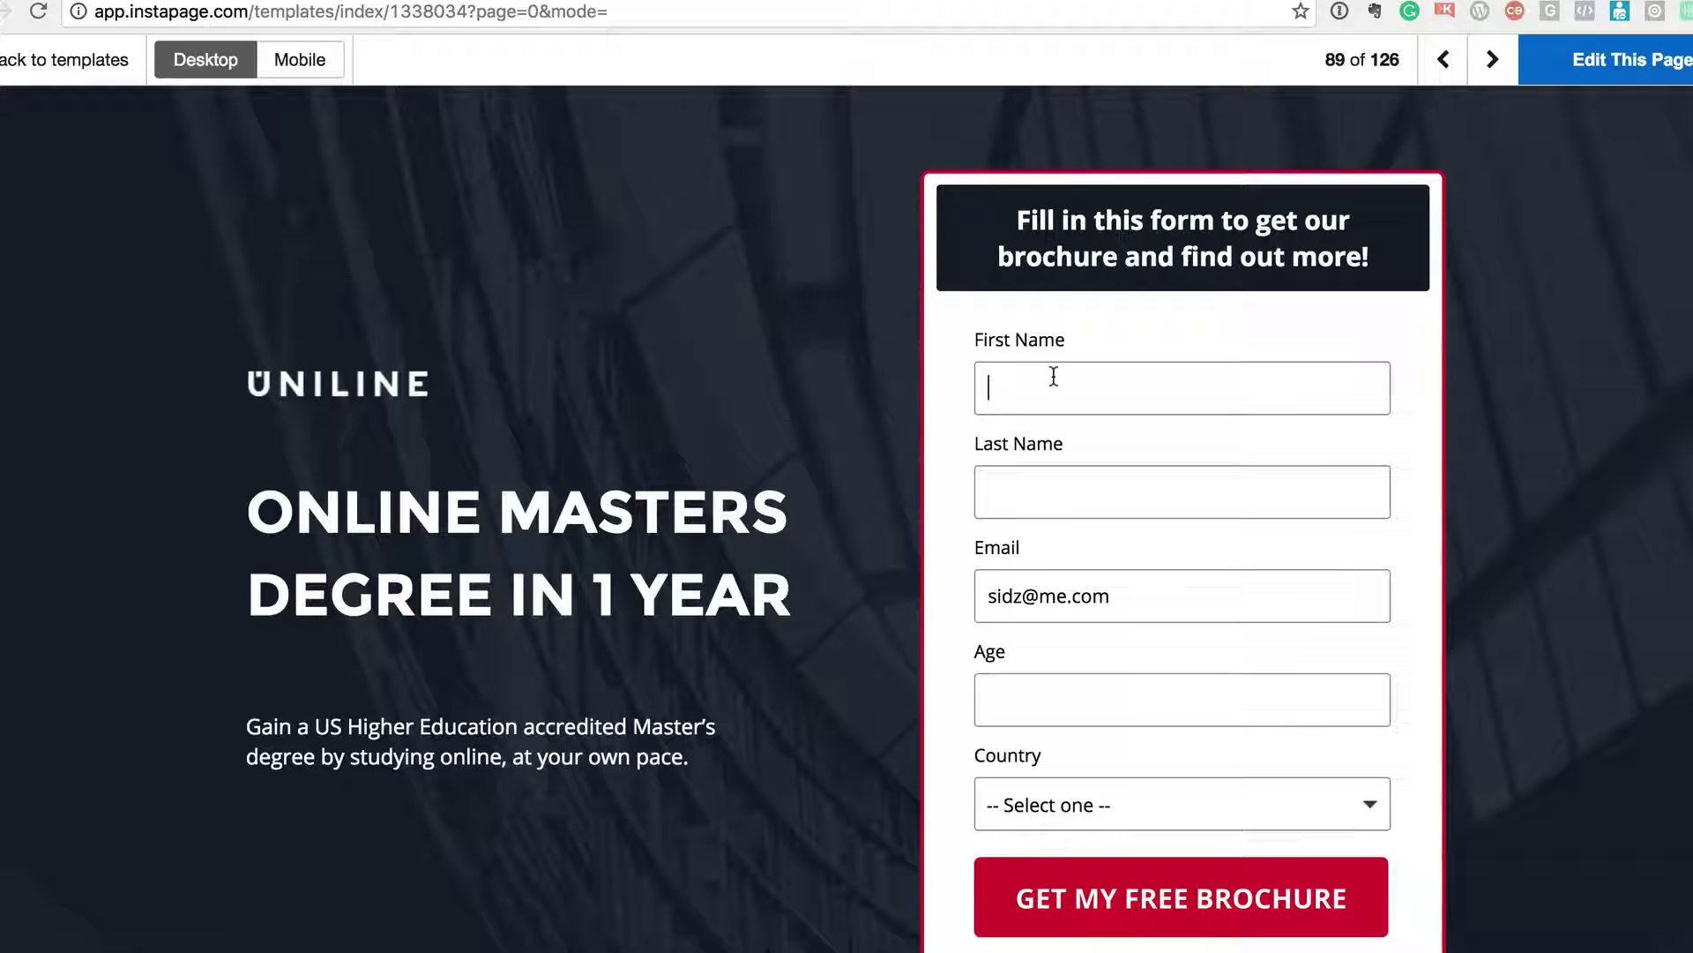
# - Try the First Name field in the Uniline template preview and scroll through it
pyautogui.click(1054, 376)
pyautogui.scroll(-15, 1054, 379)
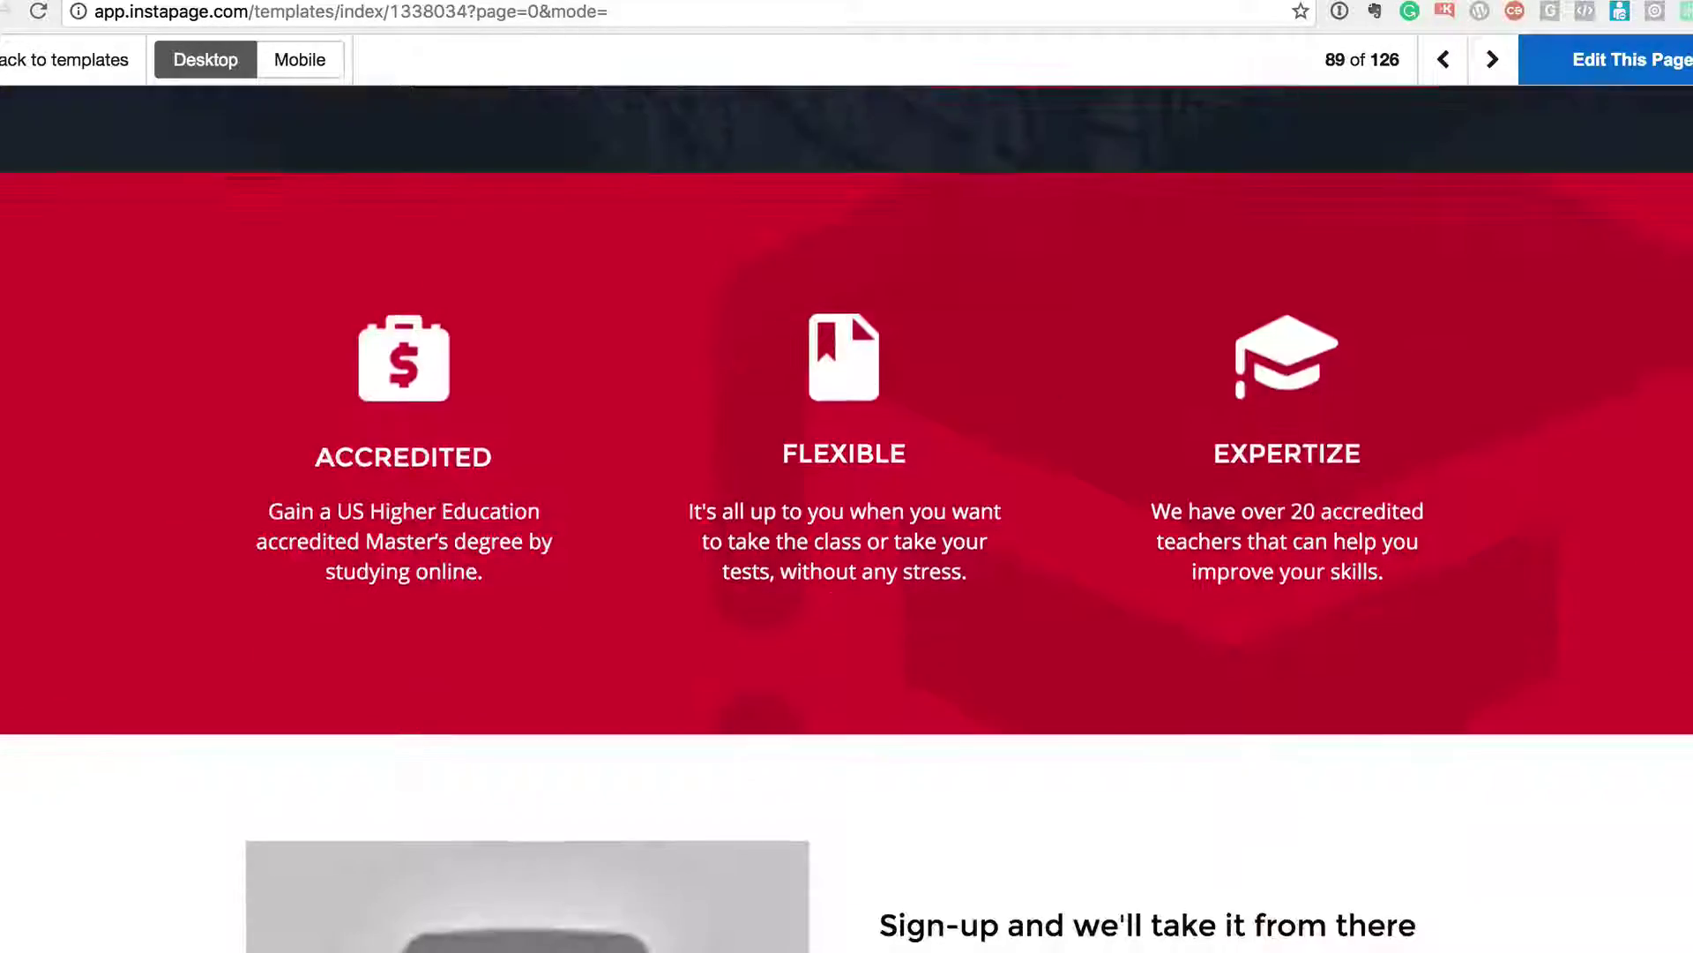
pyautogui.scroll(-15, 1053, 377)
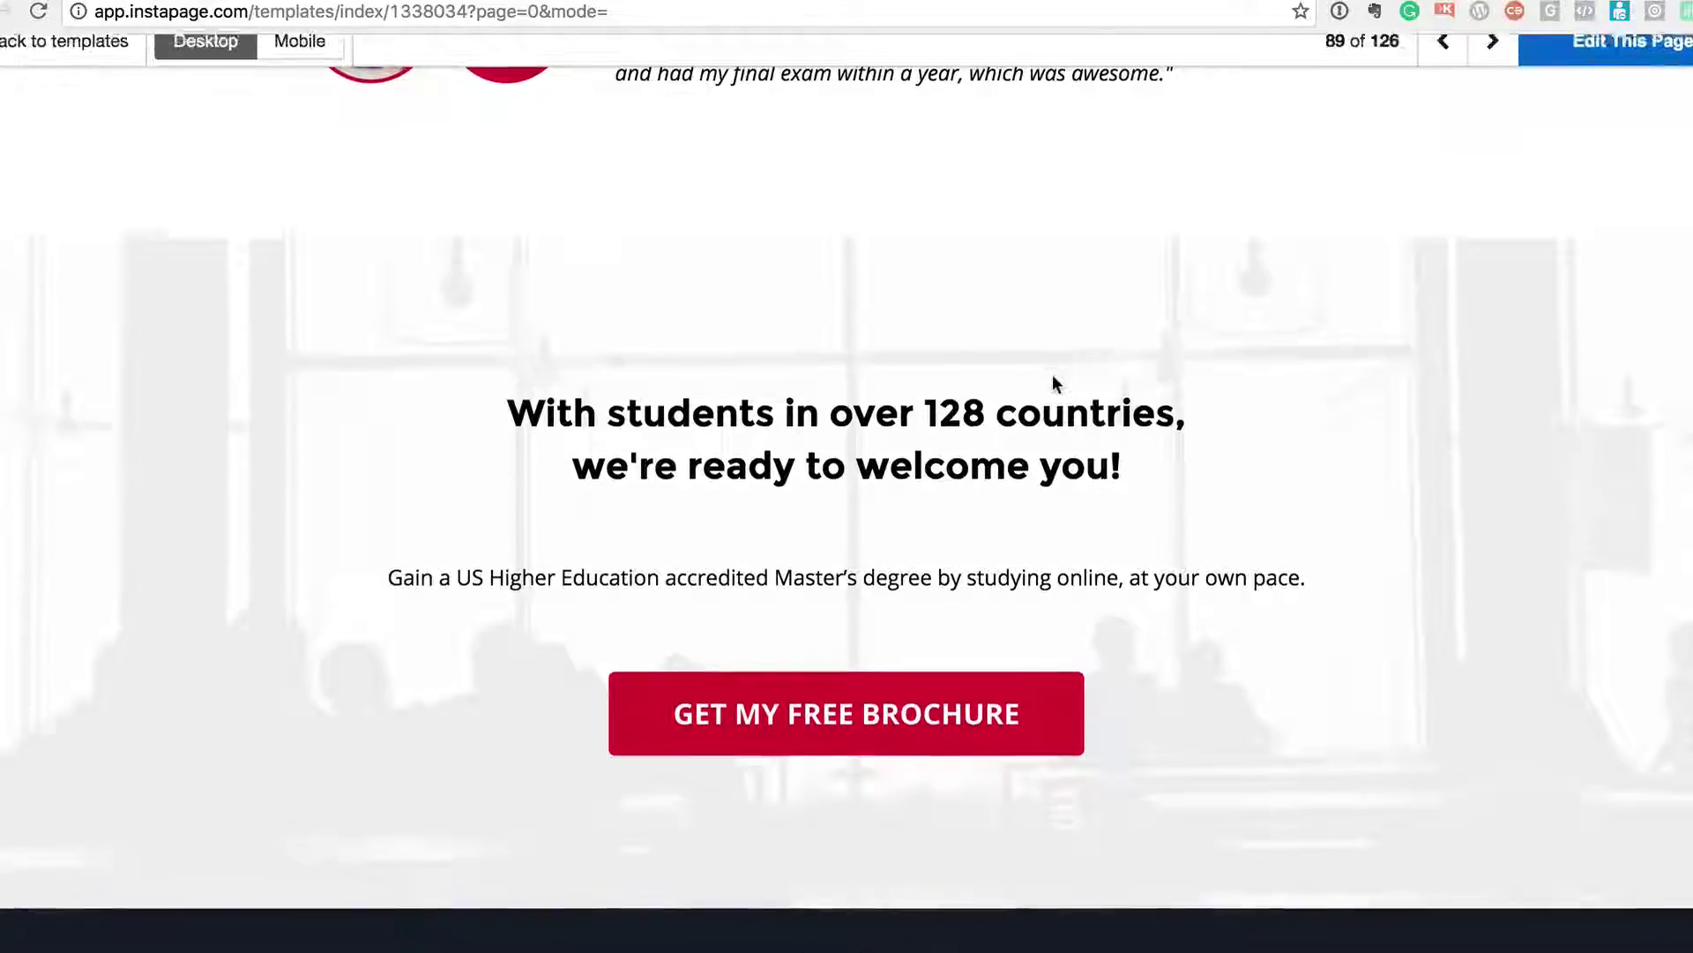
pyautogui.scroll(20, 1051, 374)
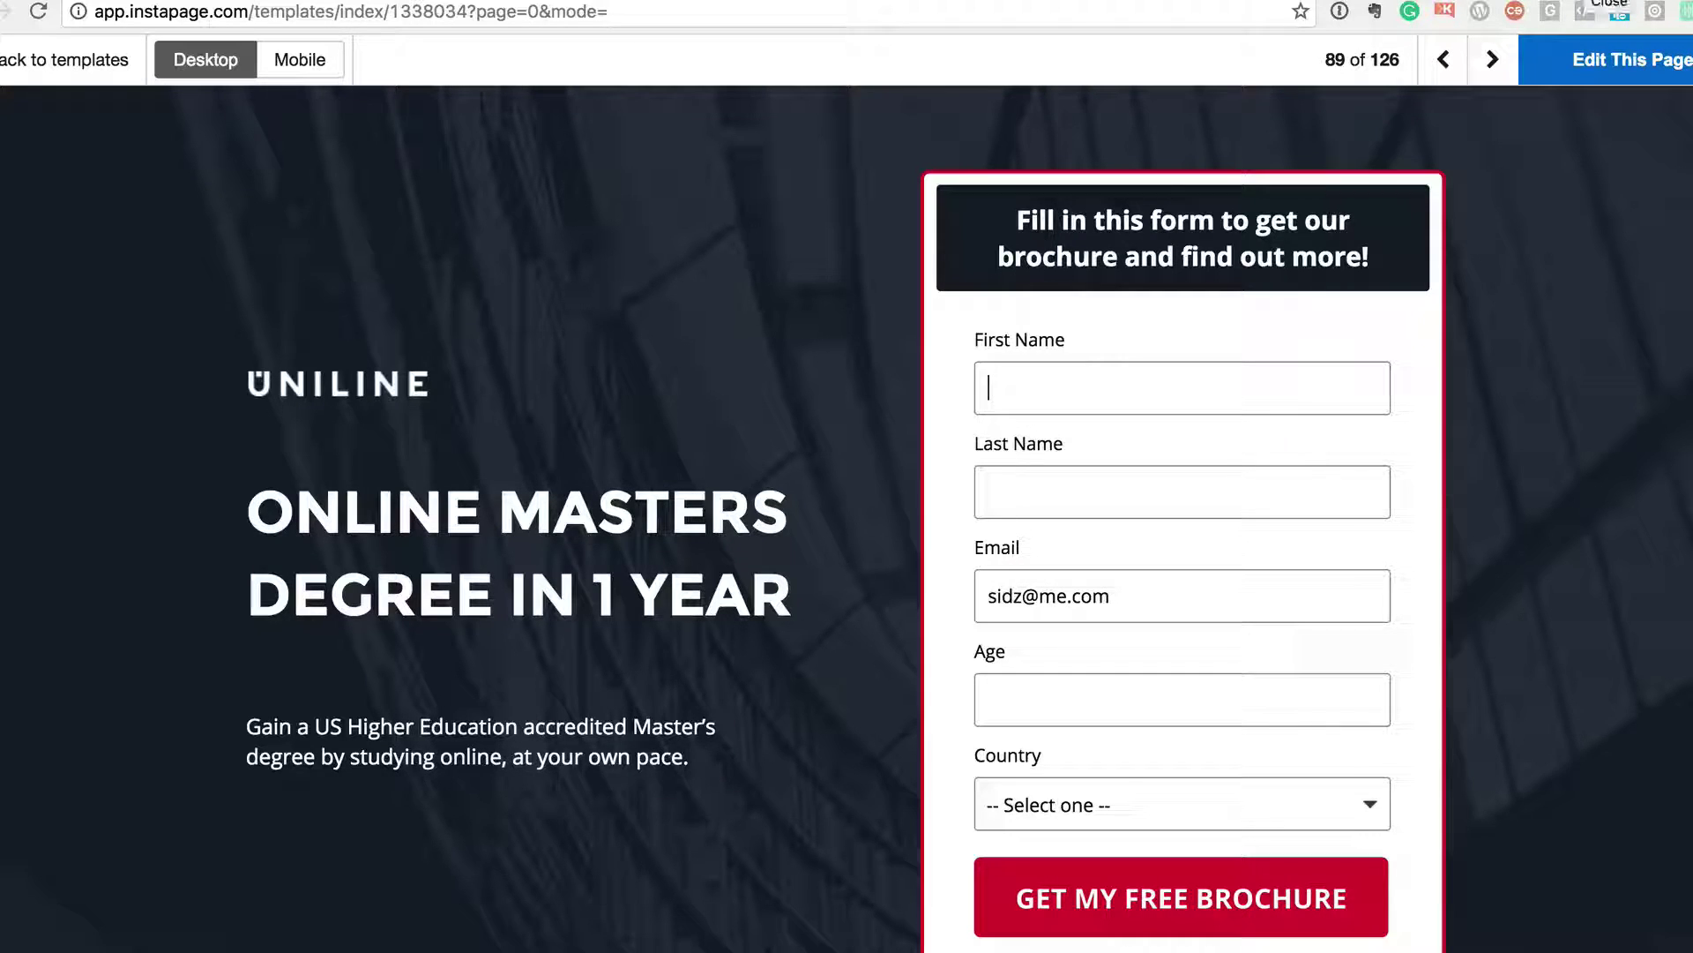
# - Create a new page named 'Test' from the Uniline Lead Generation template
pyautogui.click(1611, 10)
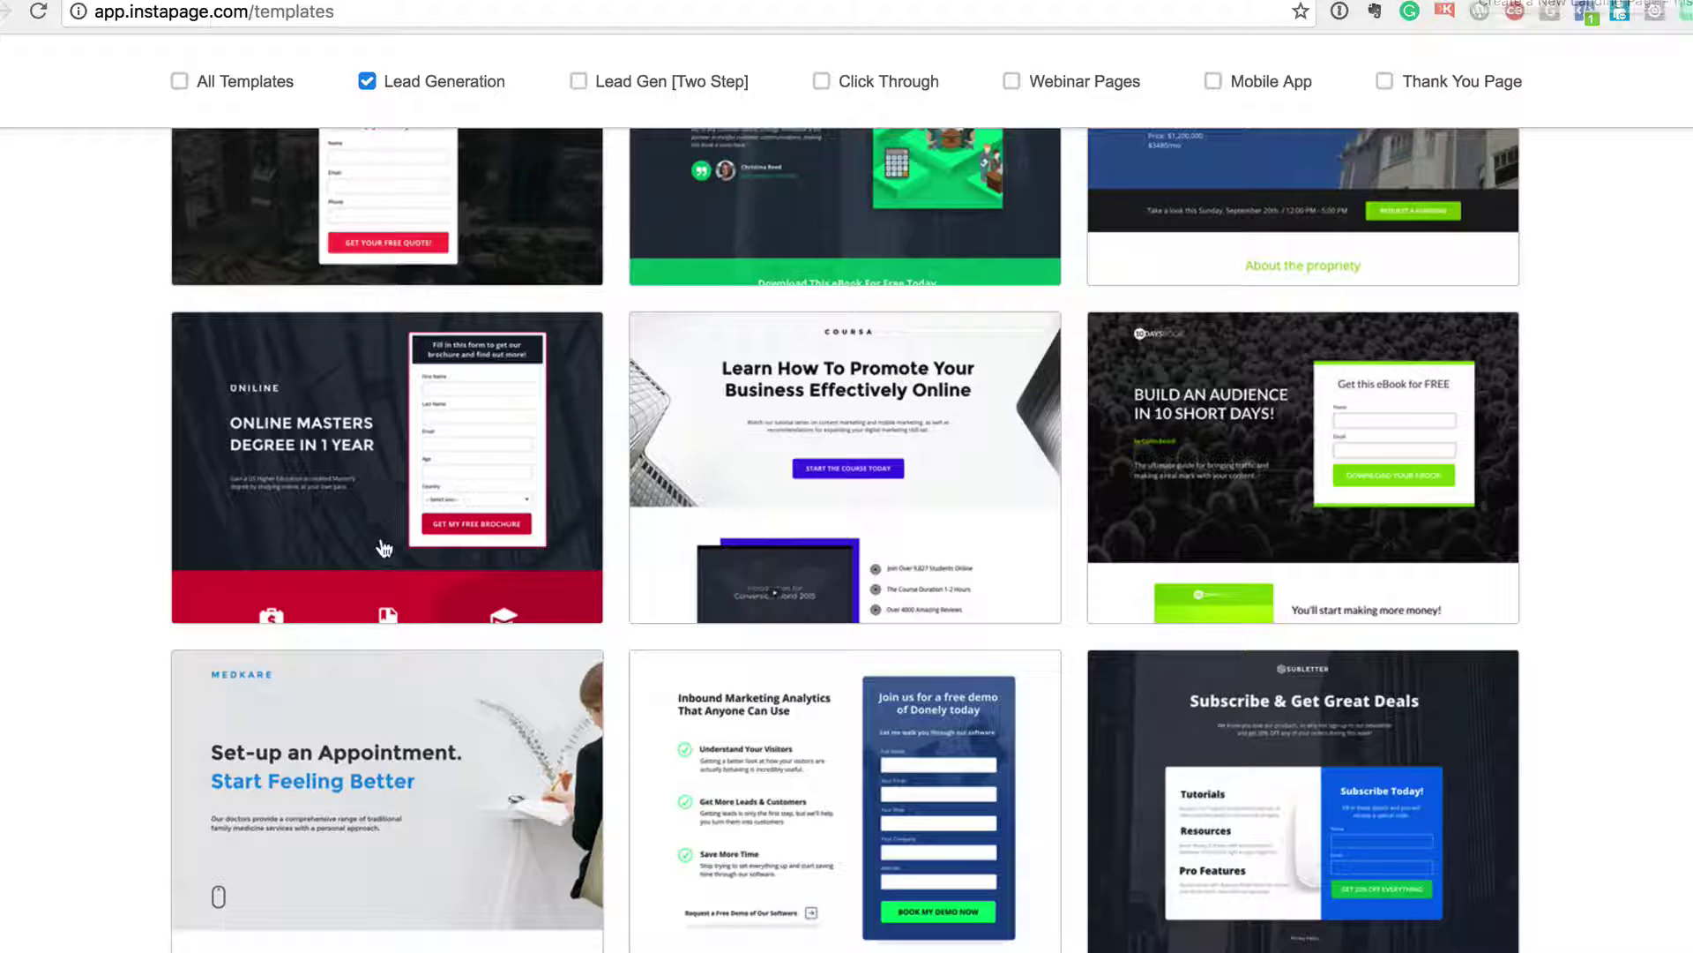
pyautogui.click(335, 459)
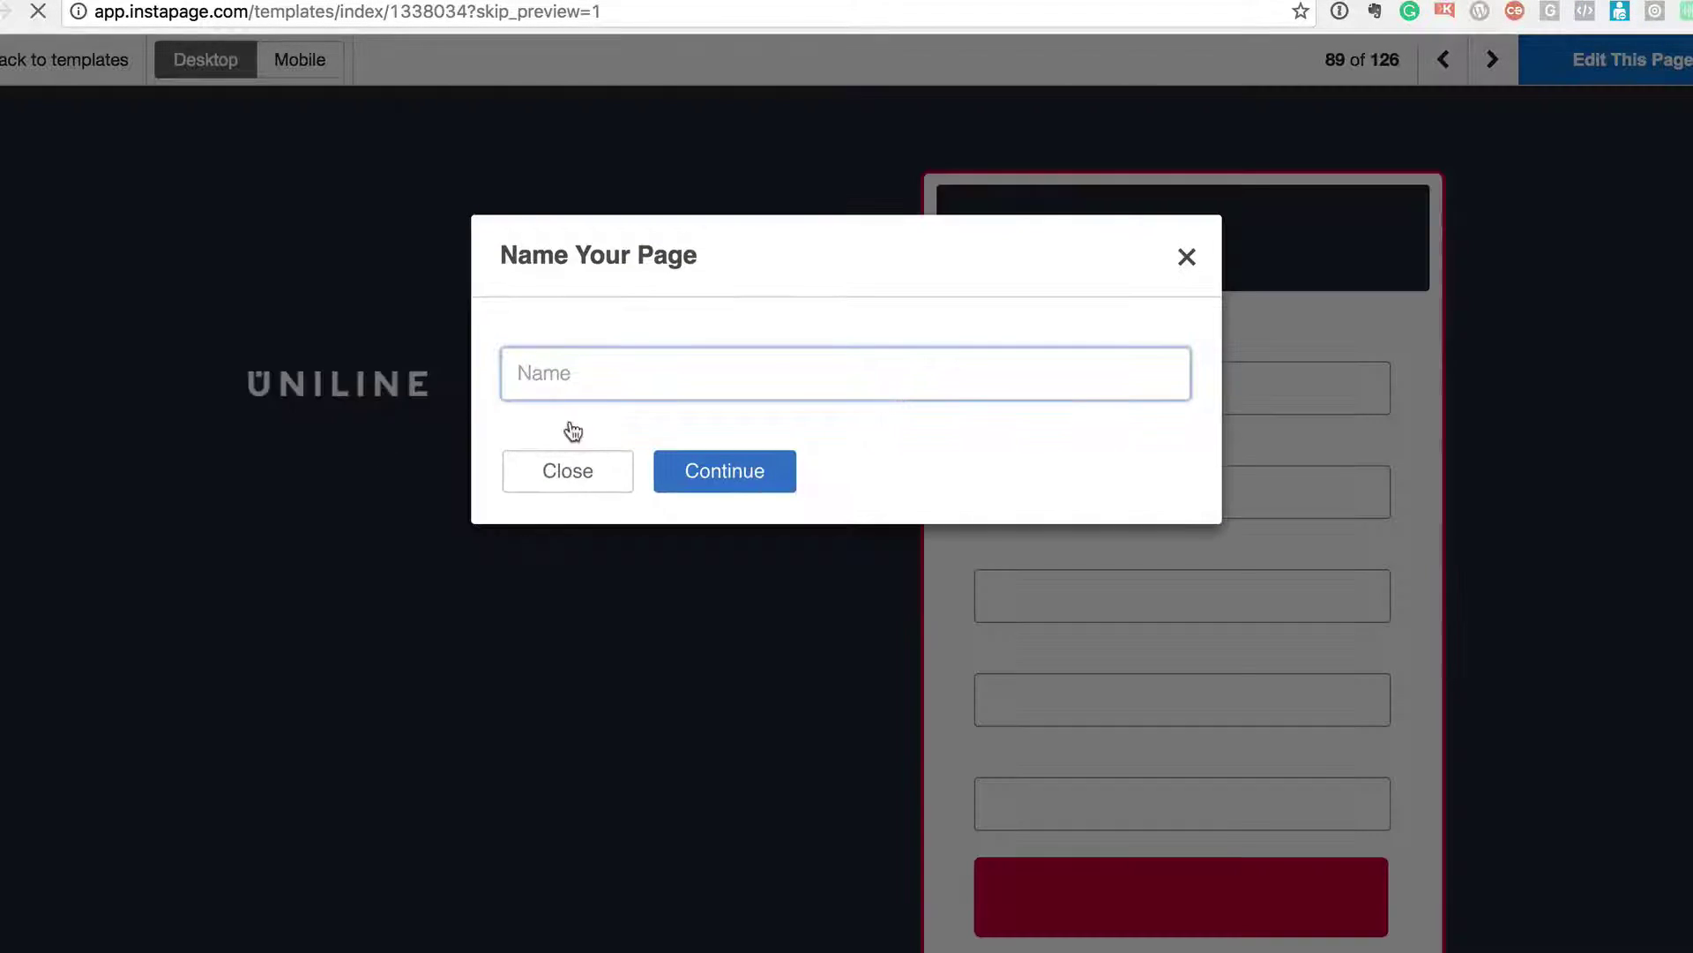
pyautogui.write('Test')
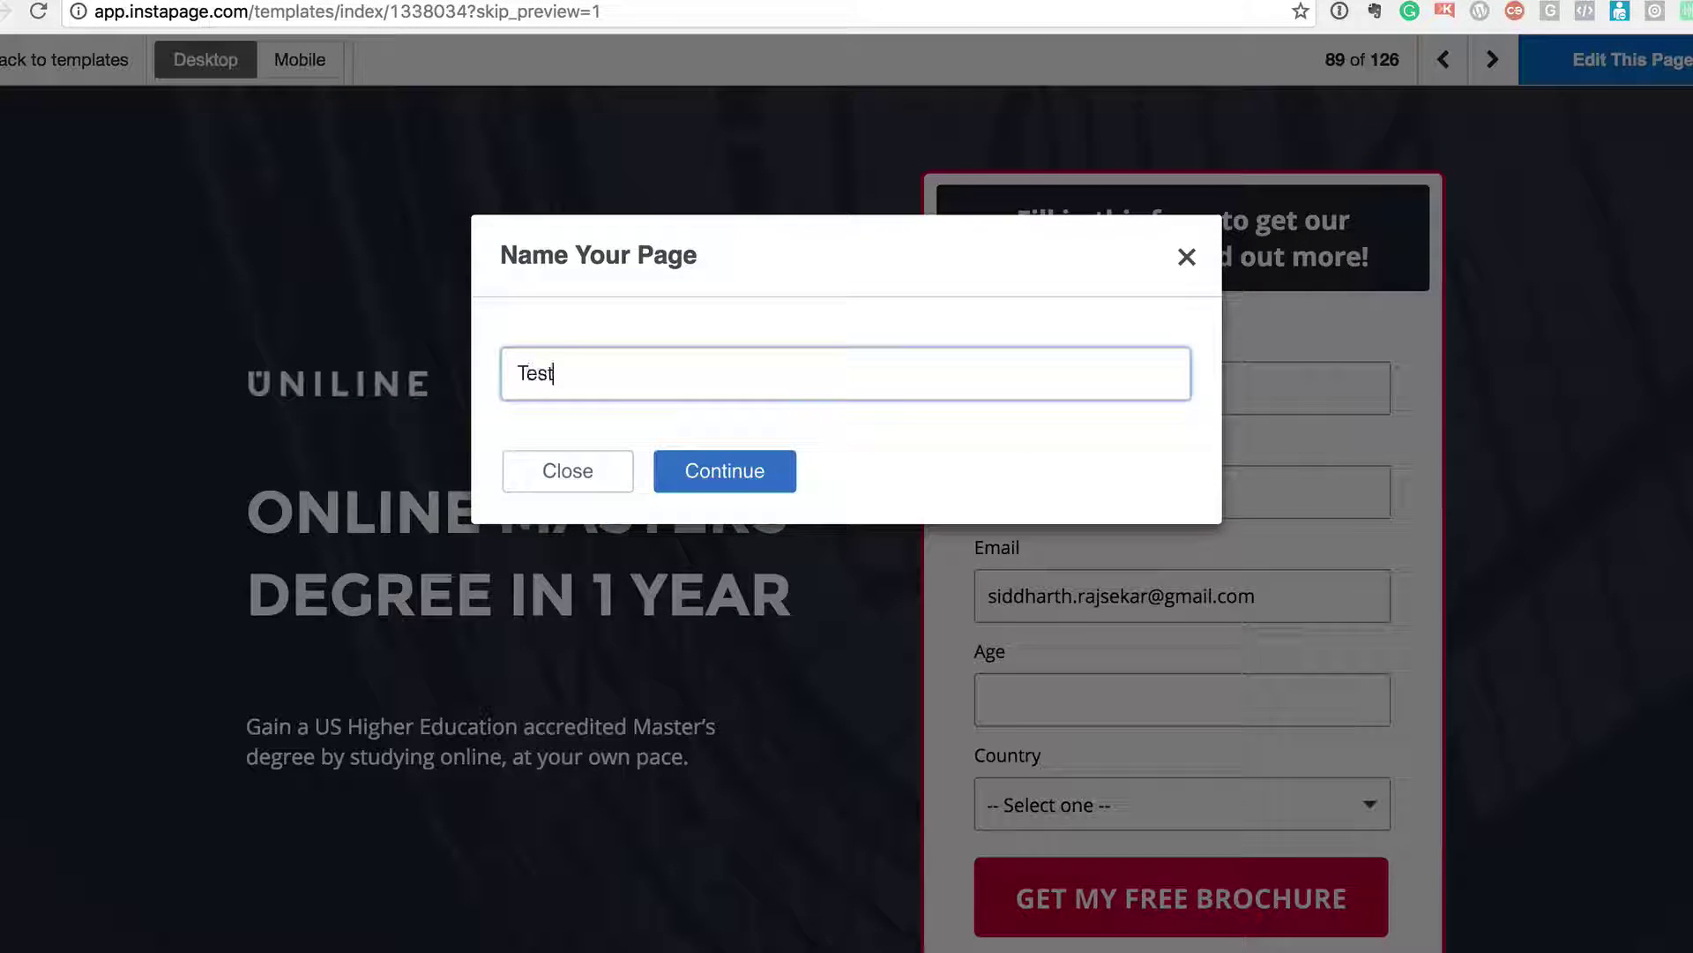
pyautogui.click(746, 485)
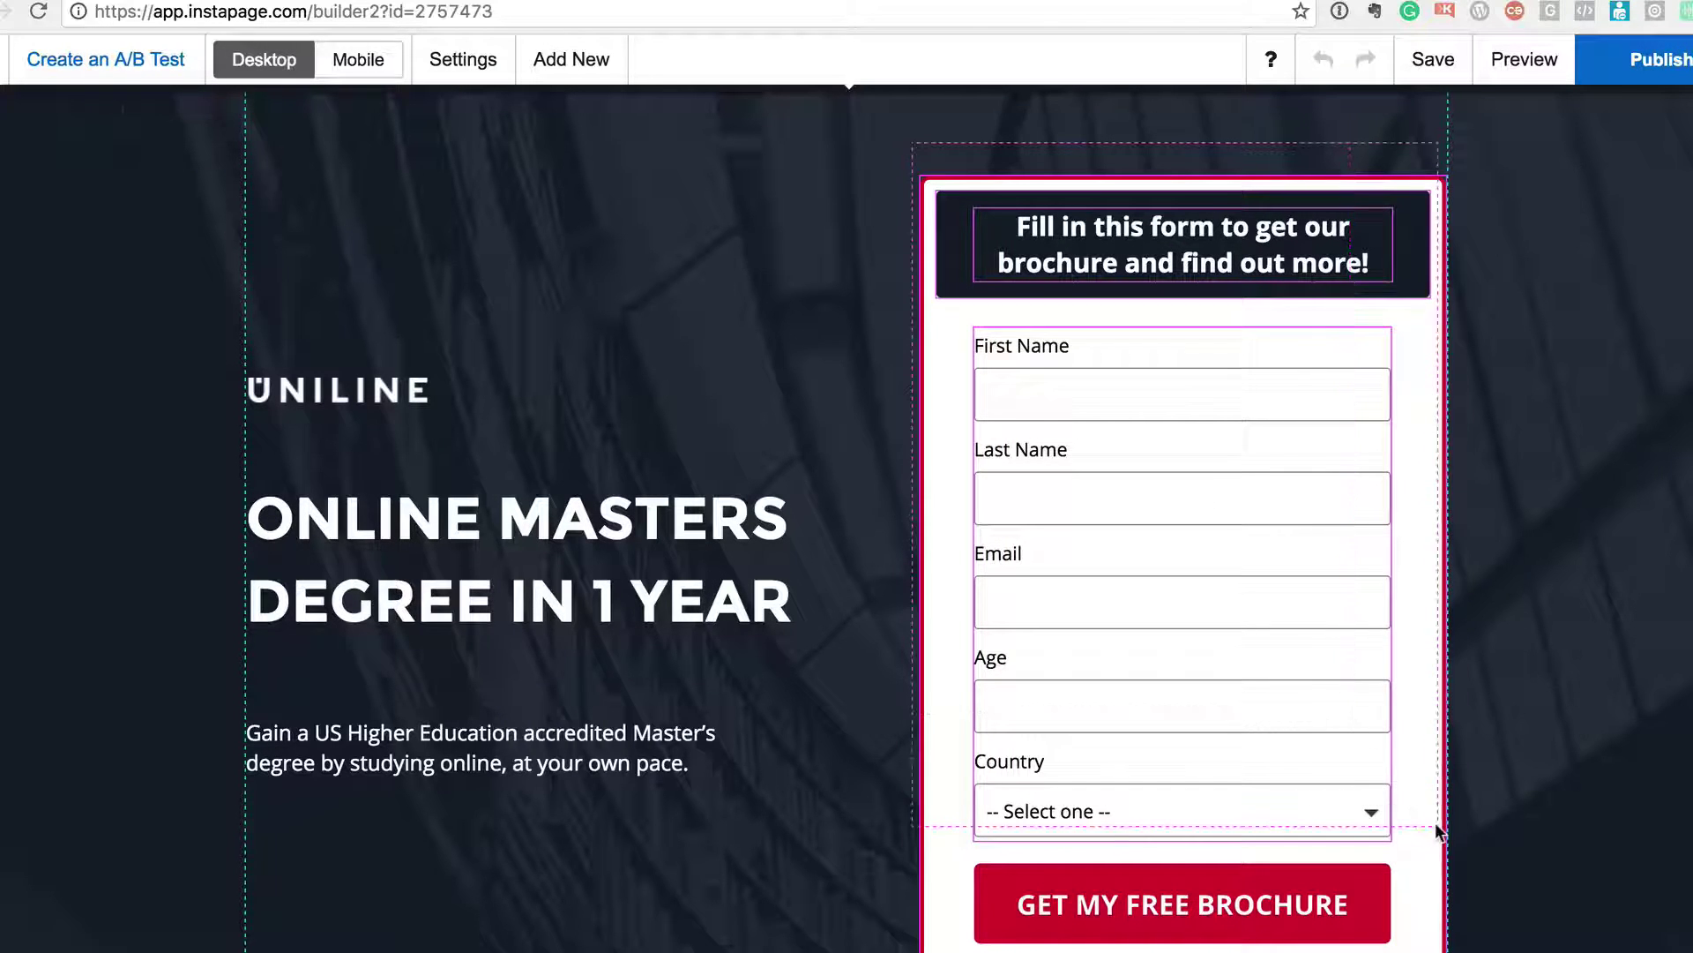
# - Shift the brochure form block slightly to the left
pyautogui.click(1323, 597)
pyautogui.moveTo(1323, 597); pyautogui.dragTo(1285, 601)
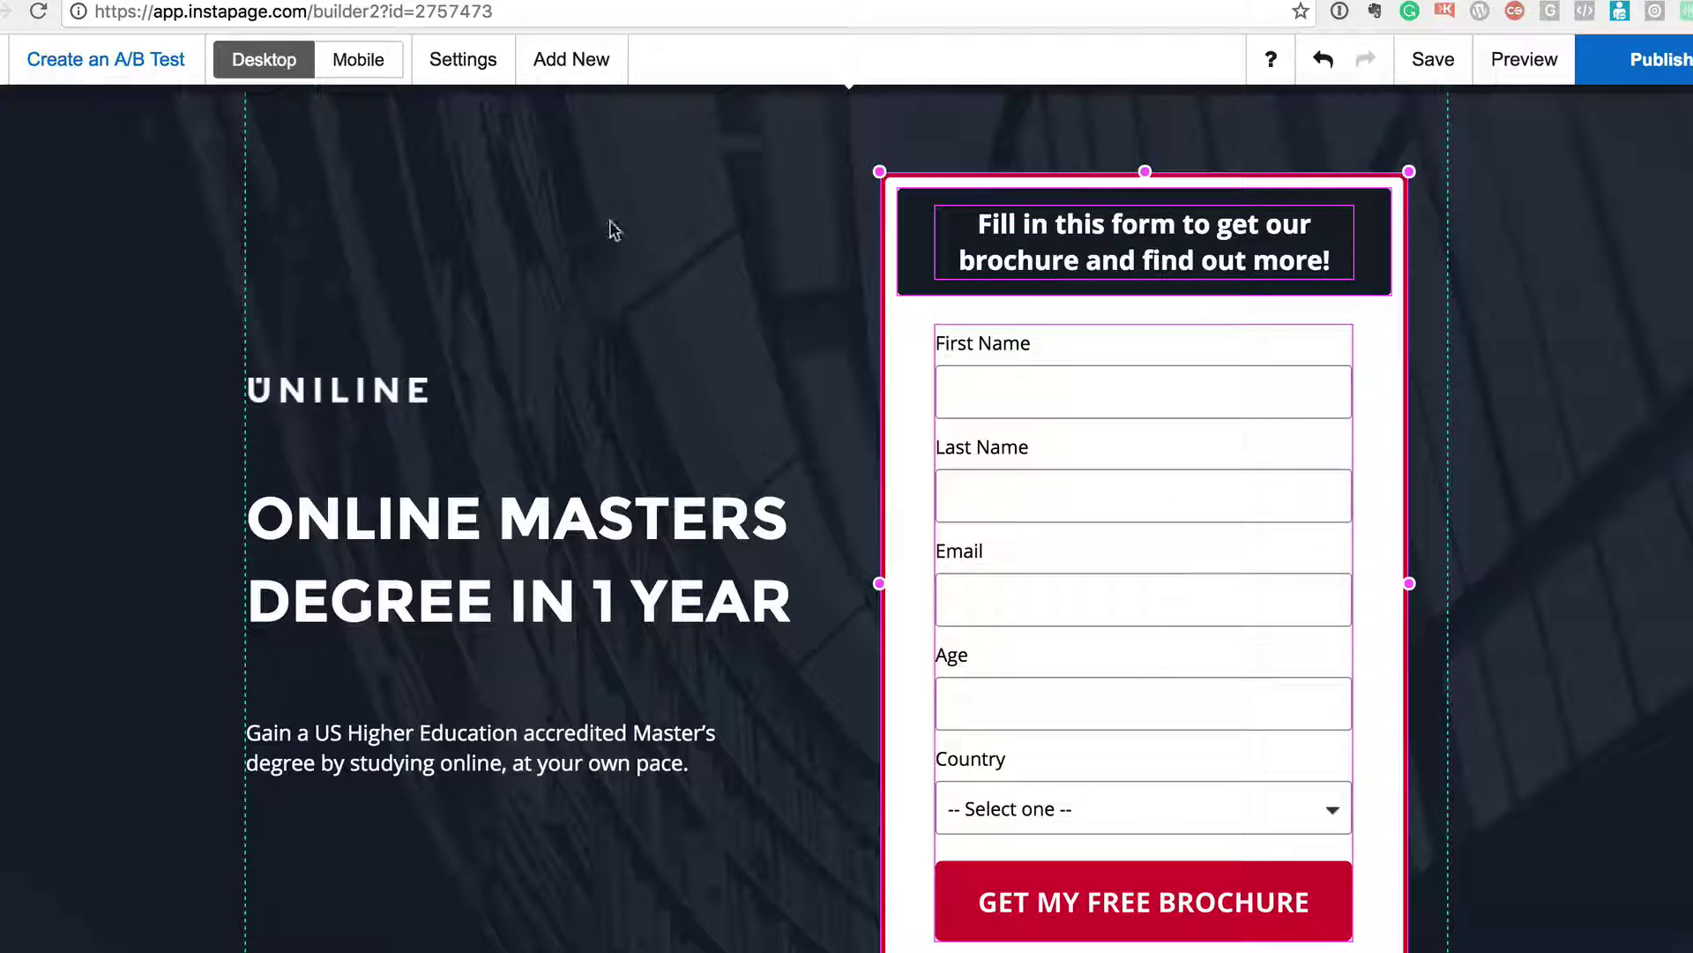
pyautogui.scroll(-10, 484, 326)
# - Rename the ACCREDITED and FLEXIBLE headlines to SIDZ and INSTAPAGE, then preview the page
pyautogui.click(394, 561)
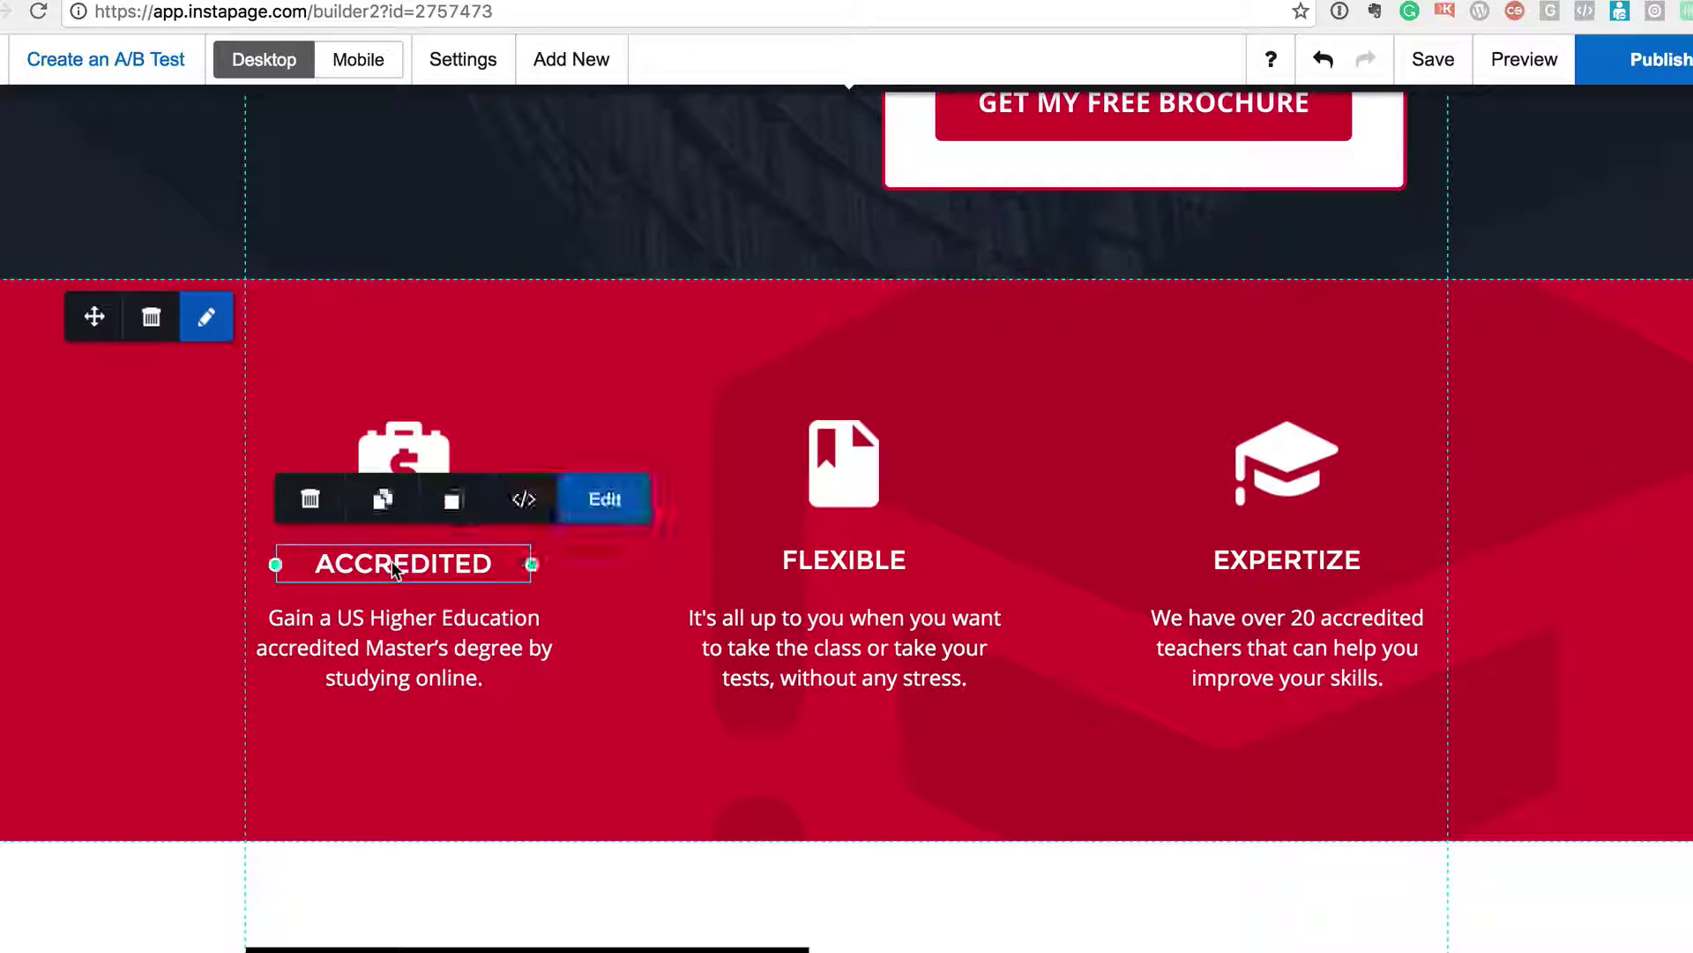
pyautogui.doubleClick(393, 561)
pyautogui.write('SIDZ')
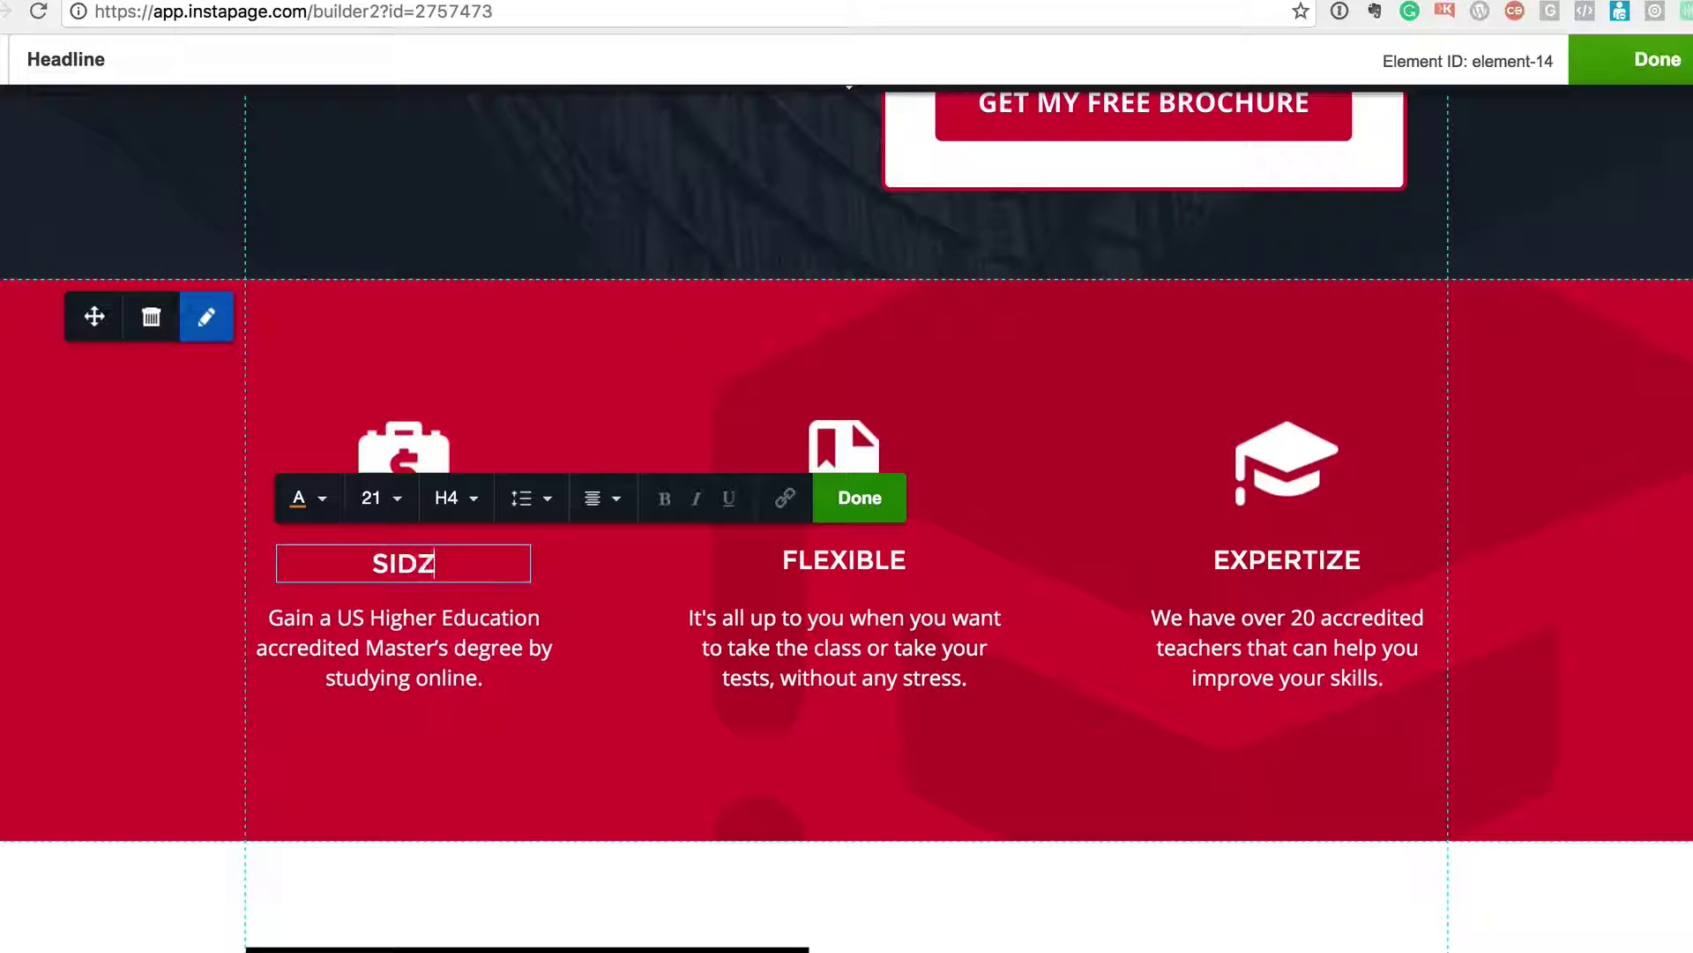
pyautogui.doubleClick(833, 559)
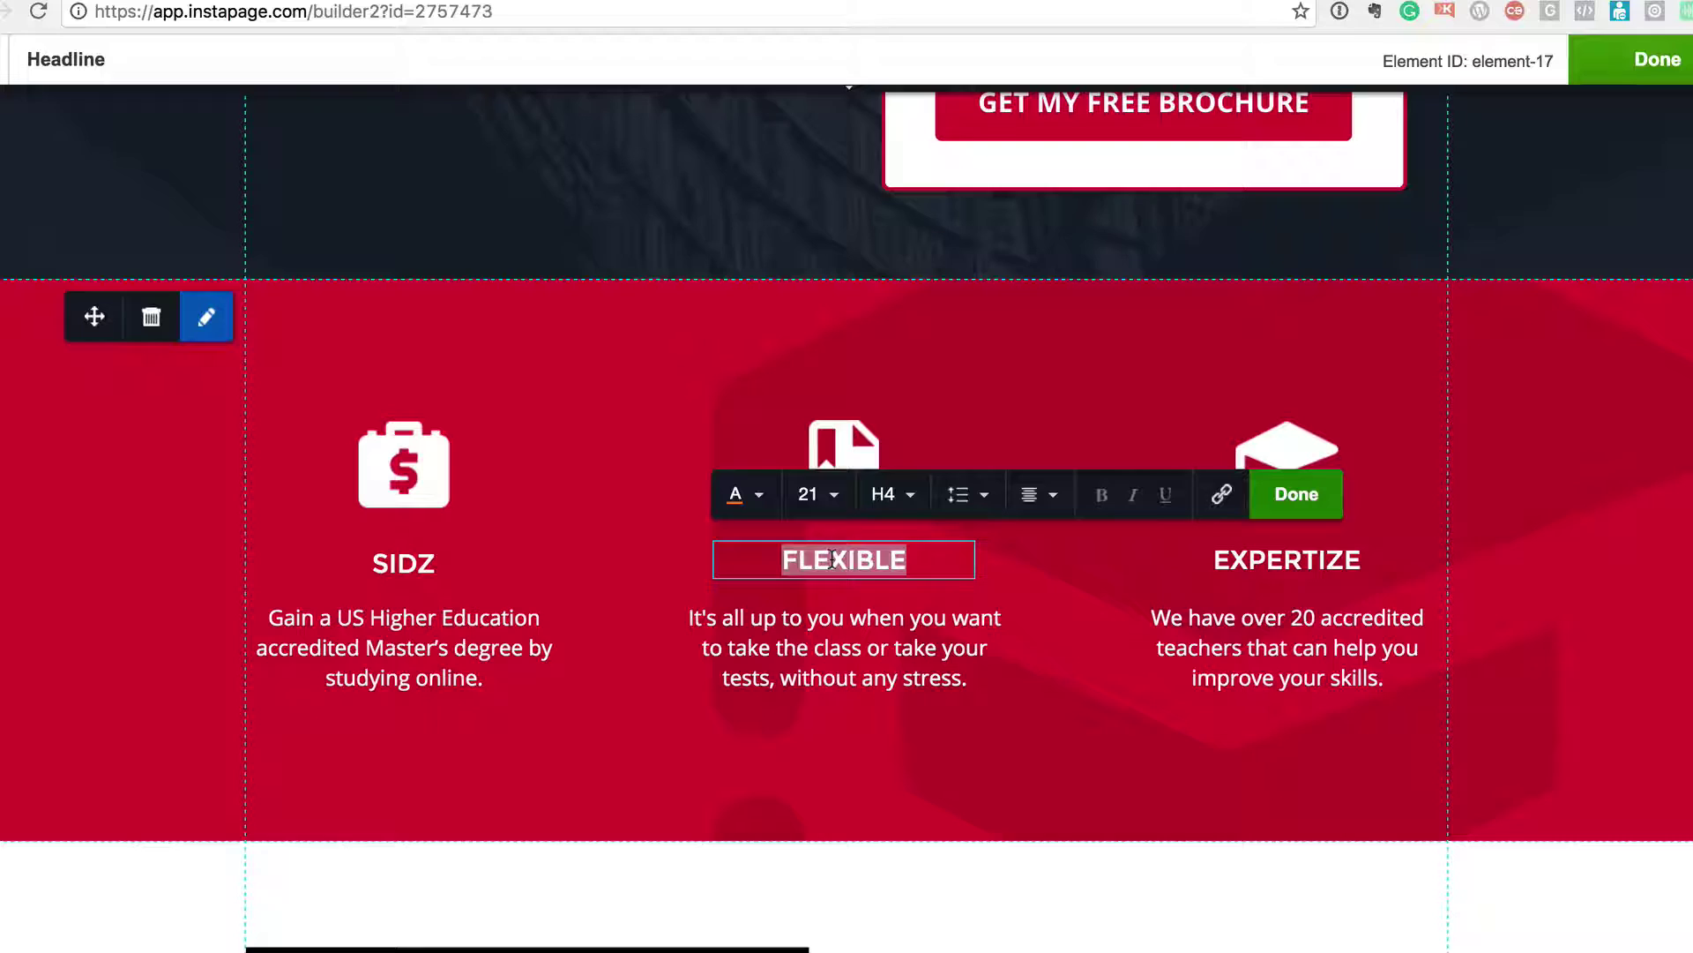
pyautogui.write('INSTAPAGE')
pyautogui.click(1166, 850)
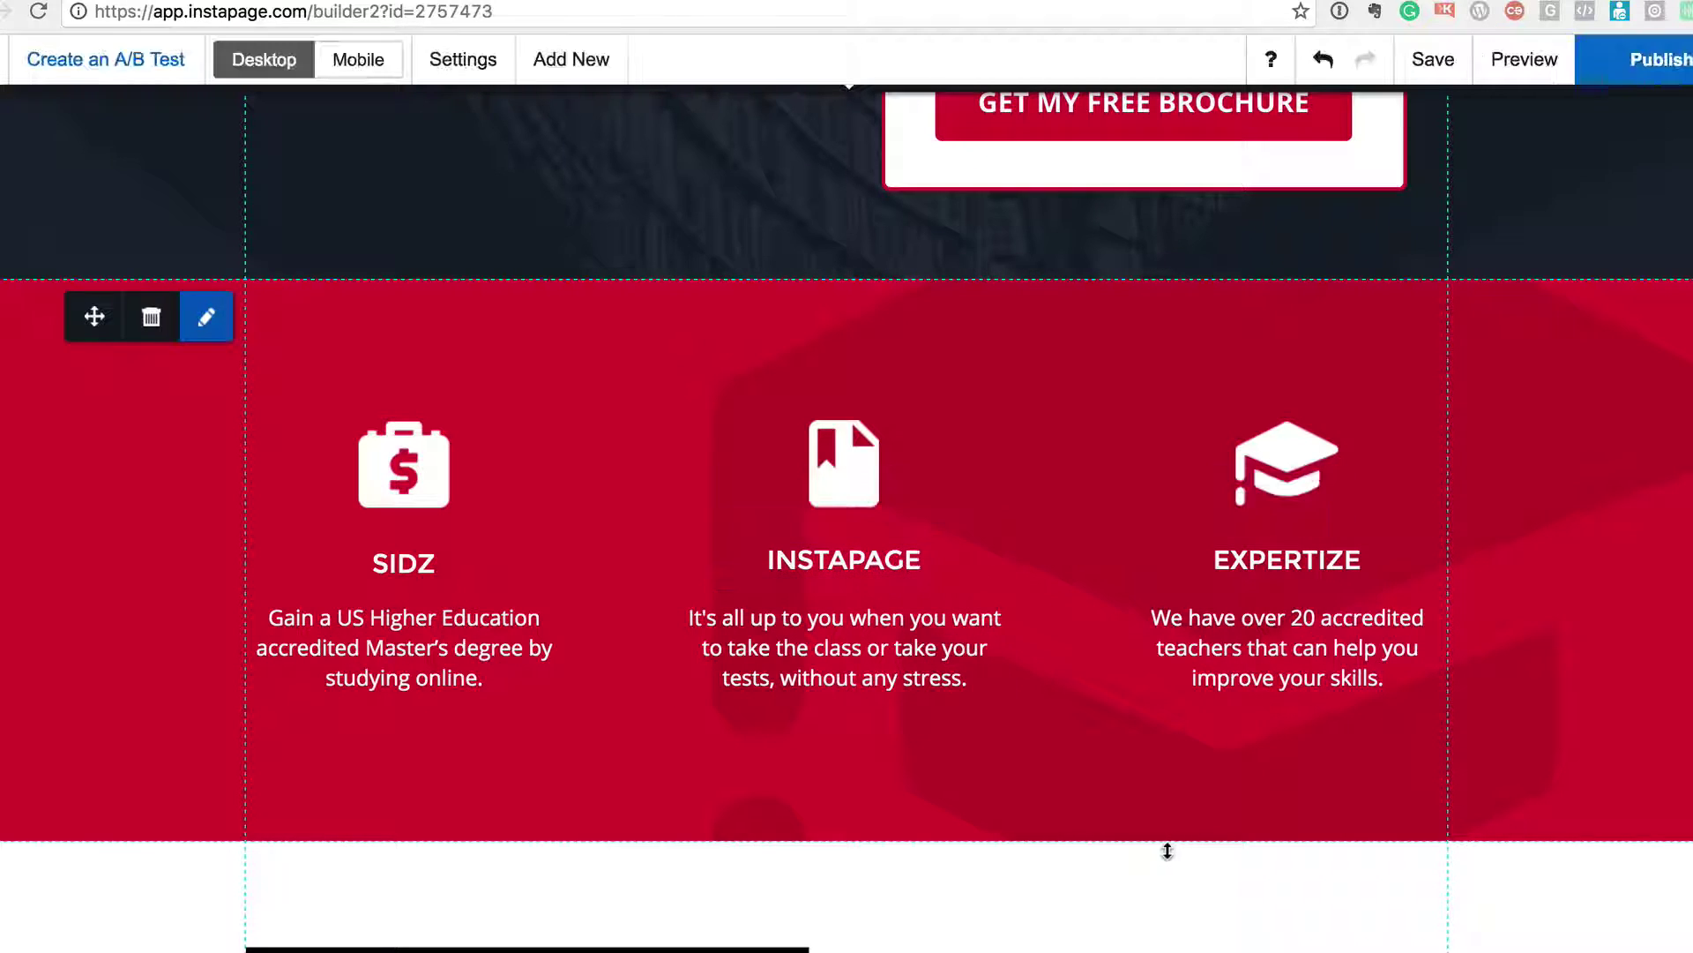
pyautogui.click(1520, 69)
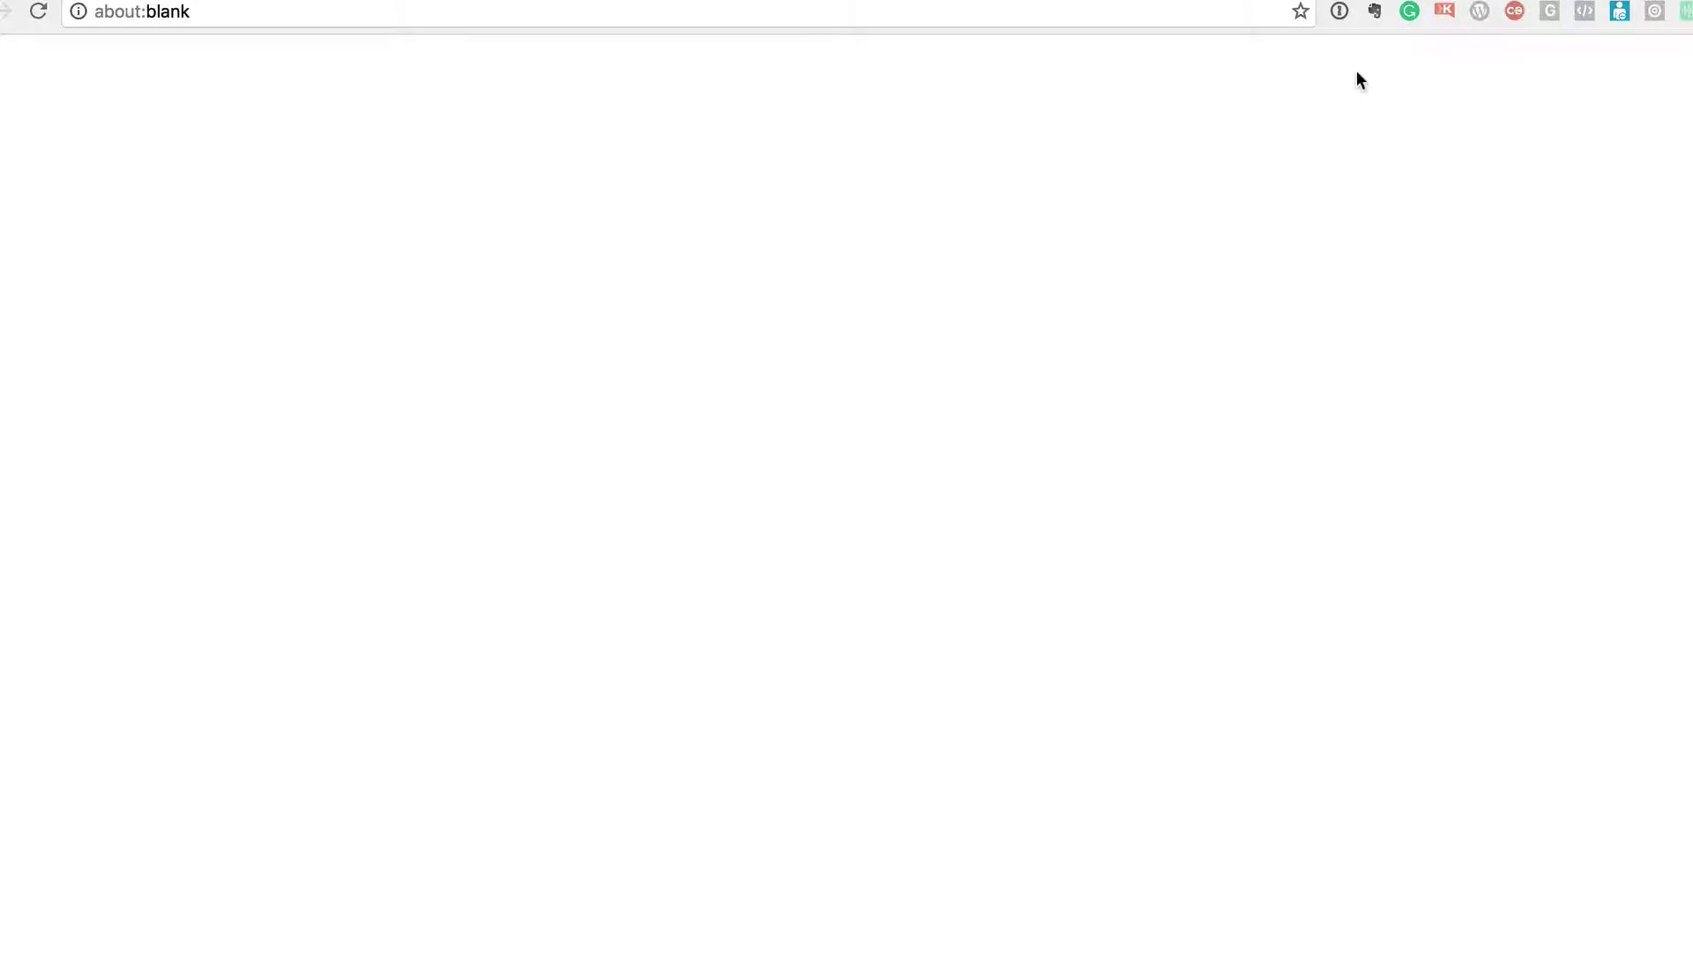
# - Scroll through the preview showing the SIDZ and INSTAPAGE features, then close it
pyautogui.press('super+w')
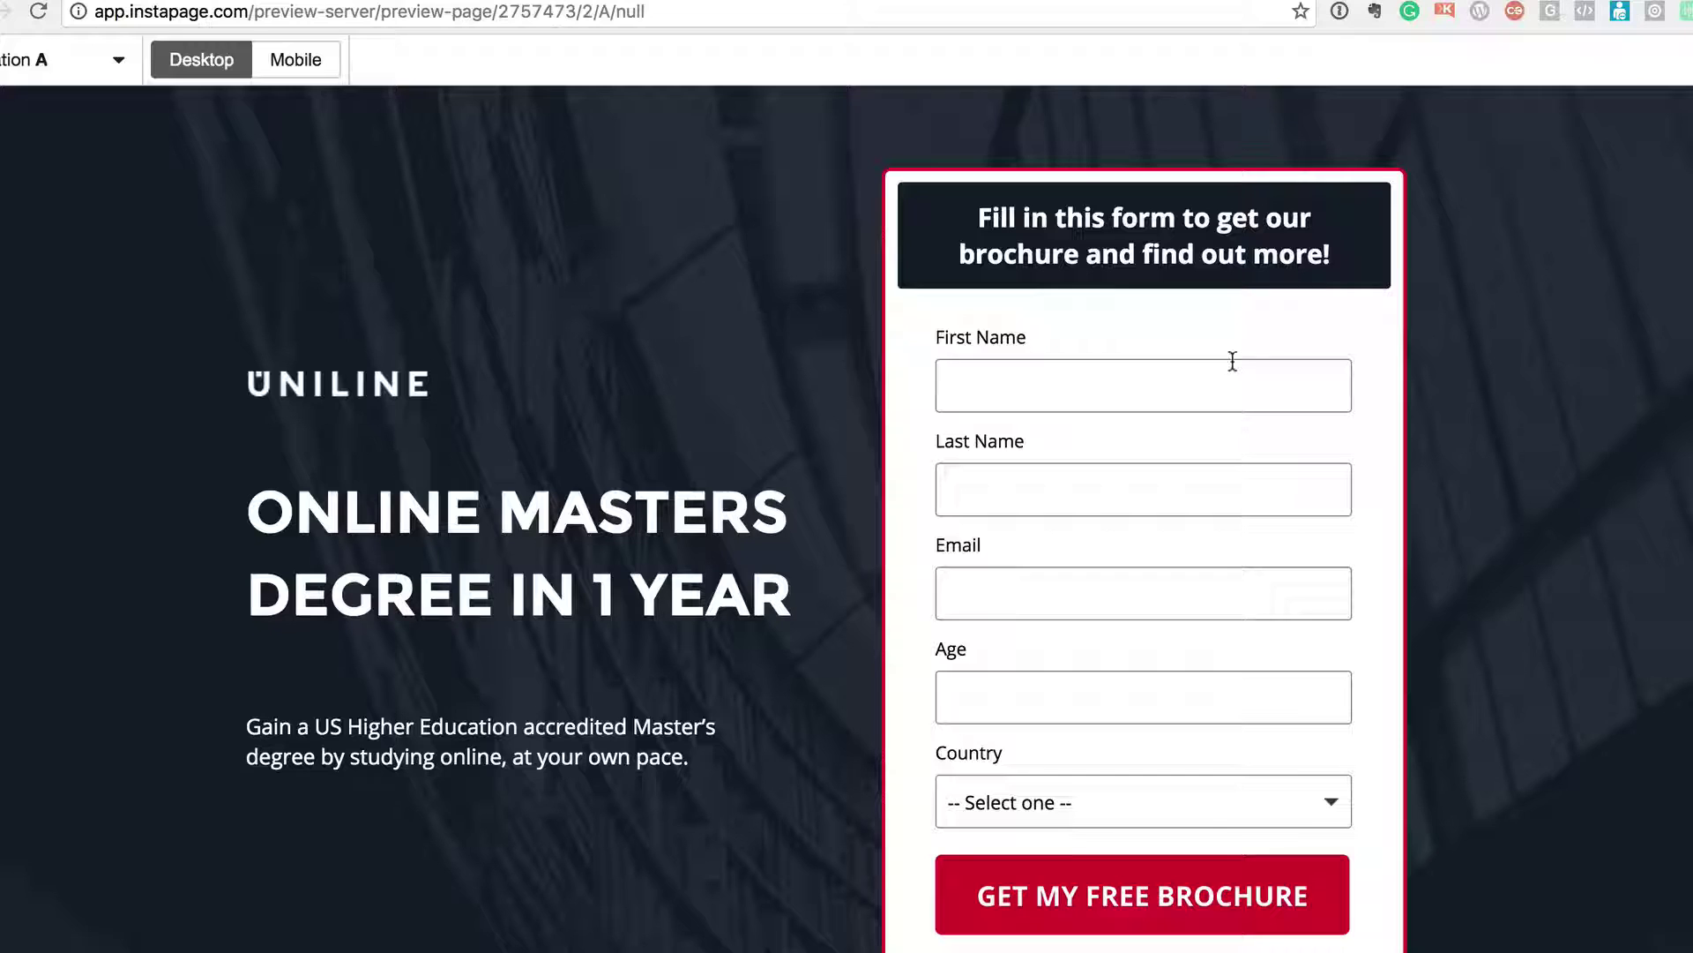
pyautogui.scroll(-8, 739, 352)
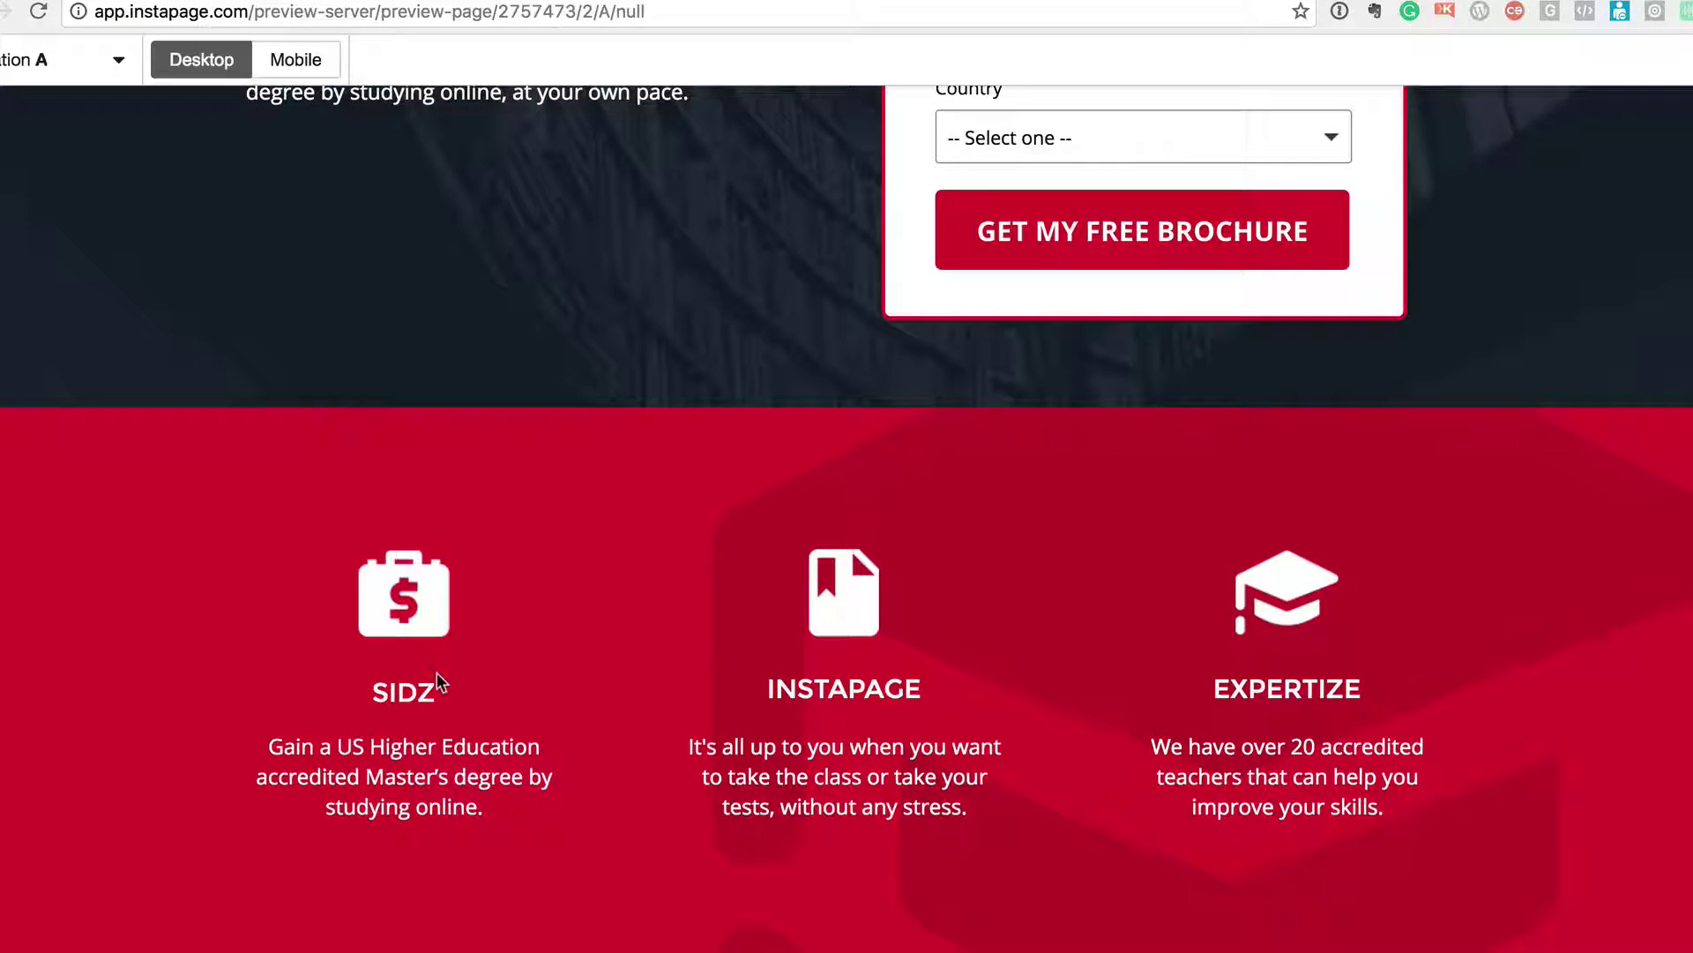
pyautogui.scroll(-20, 953, 729)
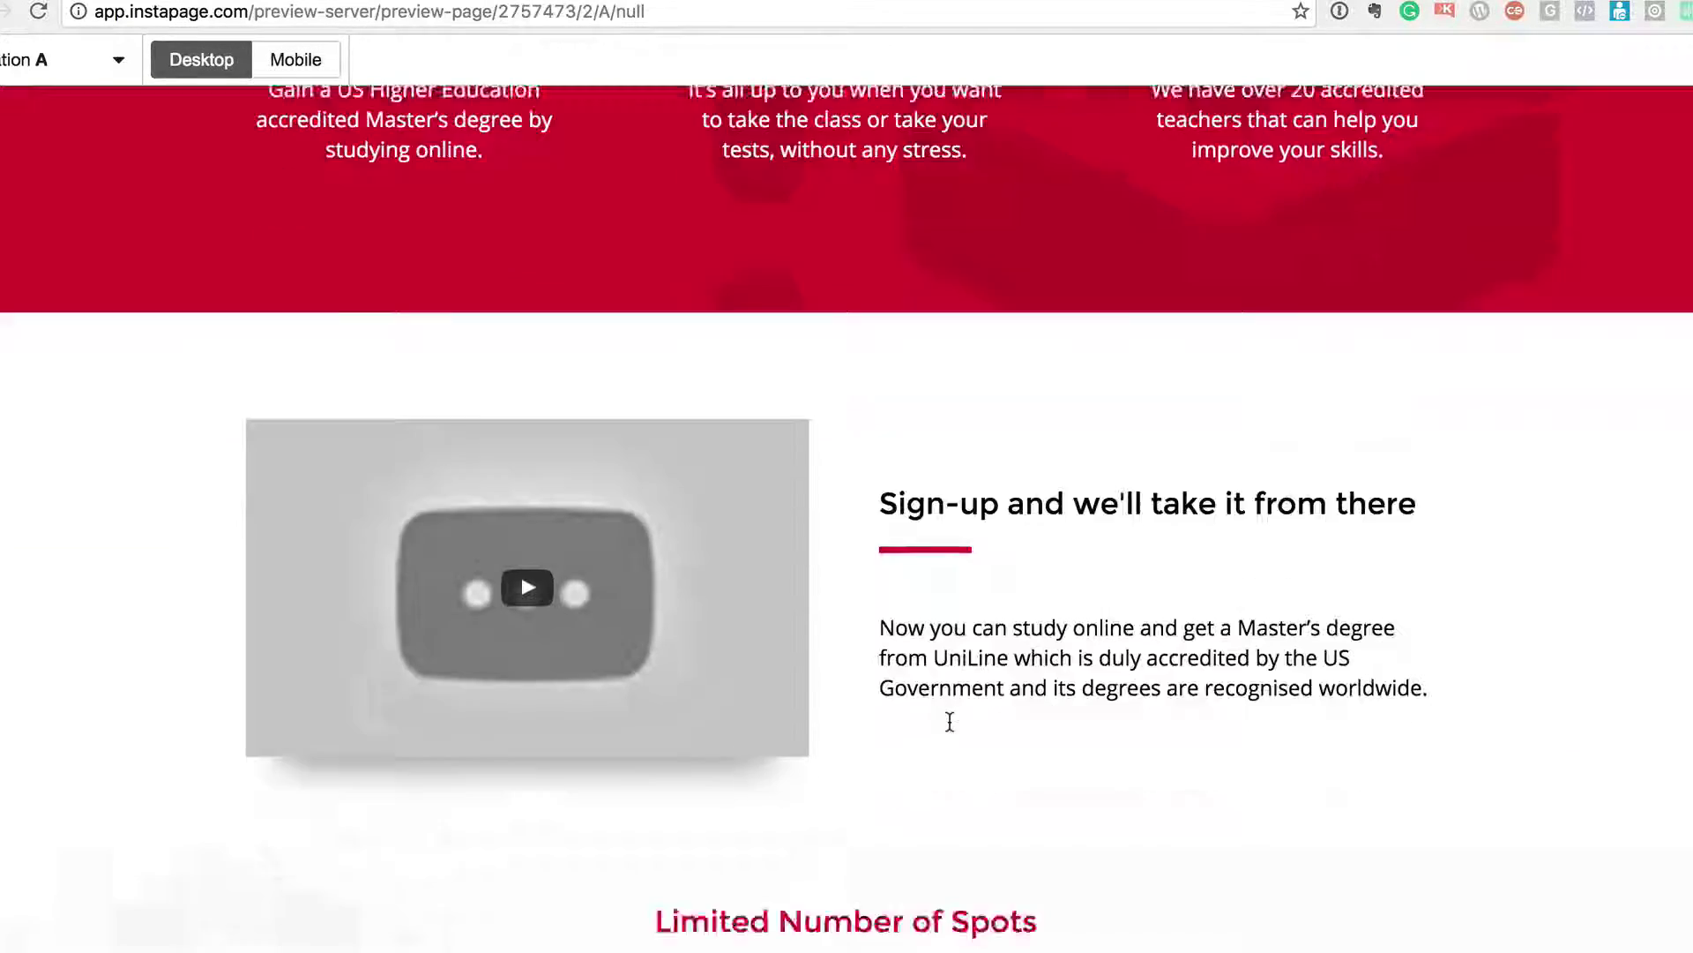
pyautogui.scroll(-6, 949, 730)
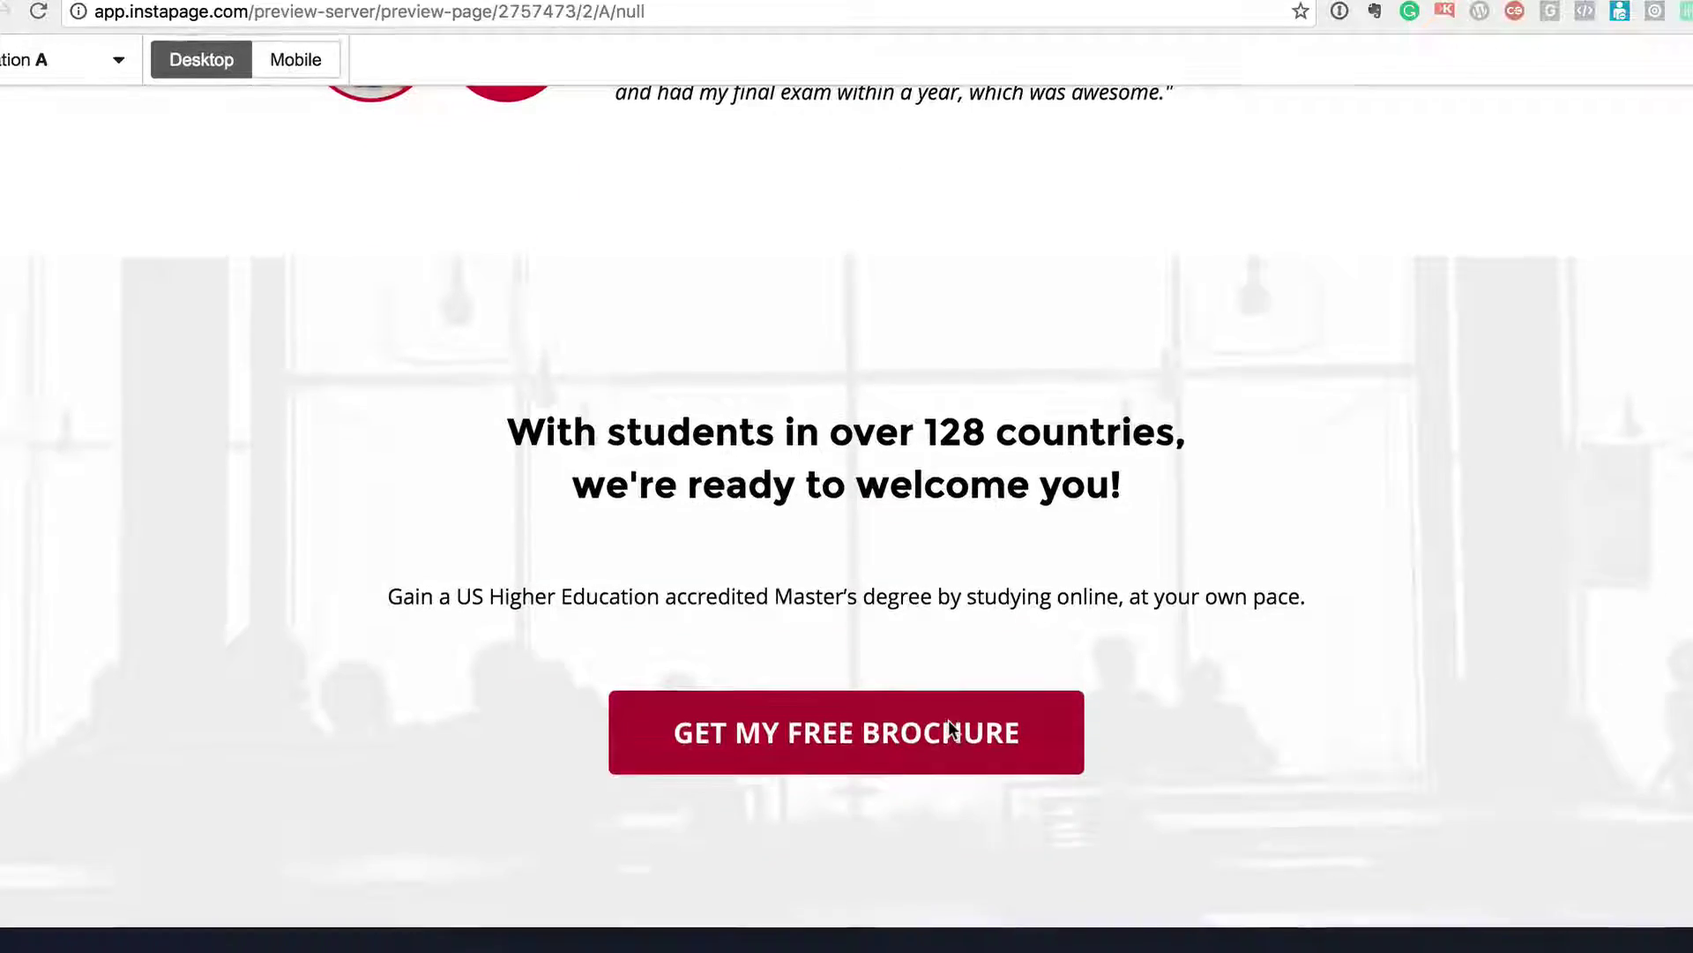
pyautogui.scroll(20, 949, 730)
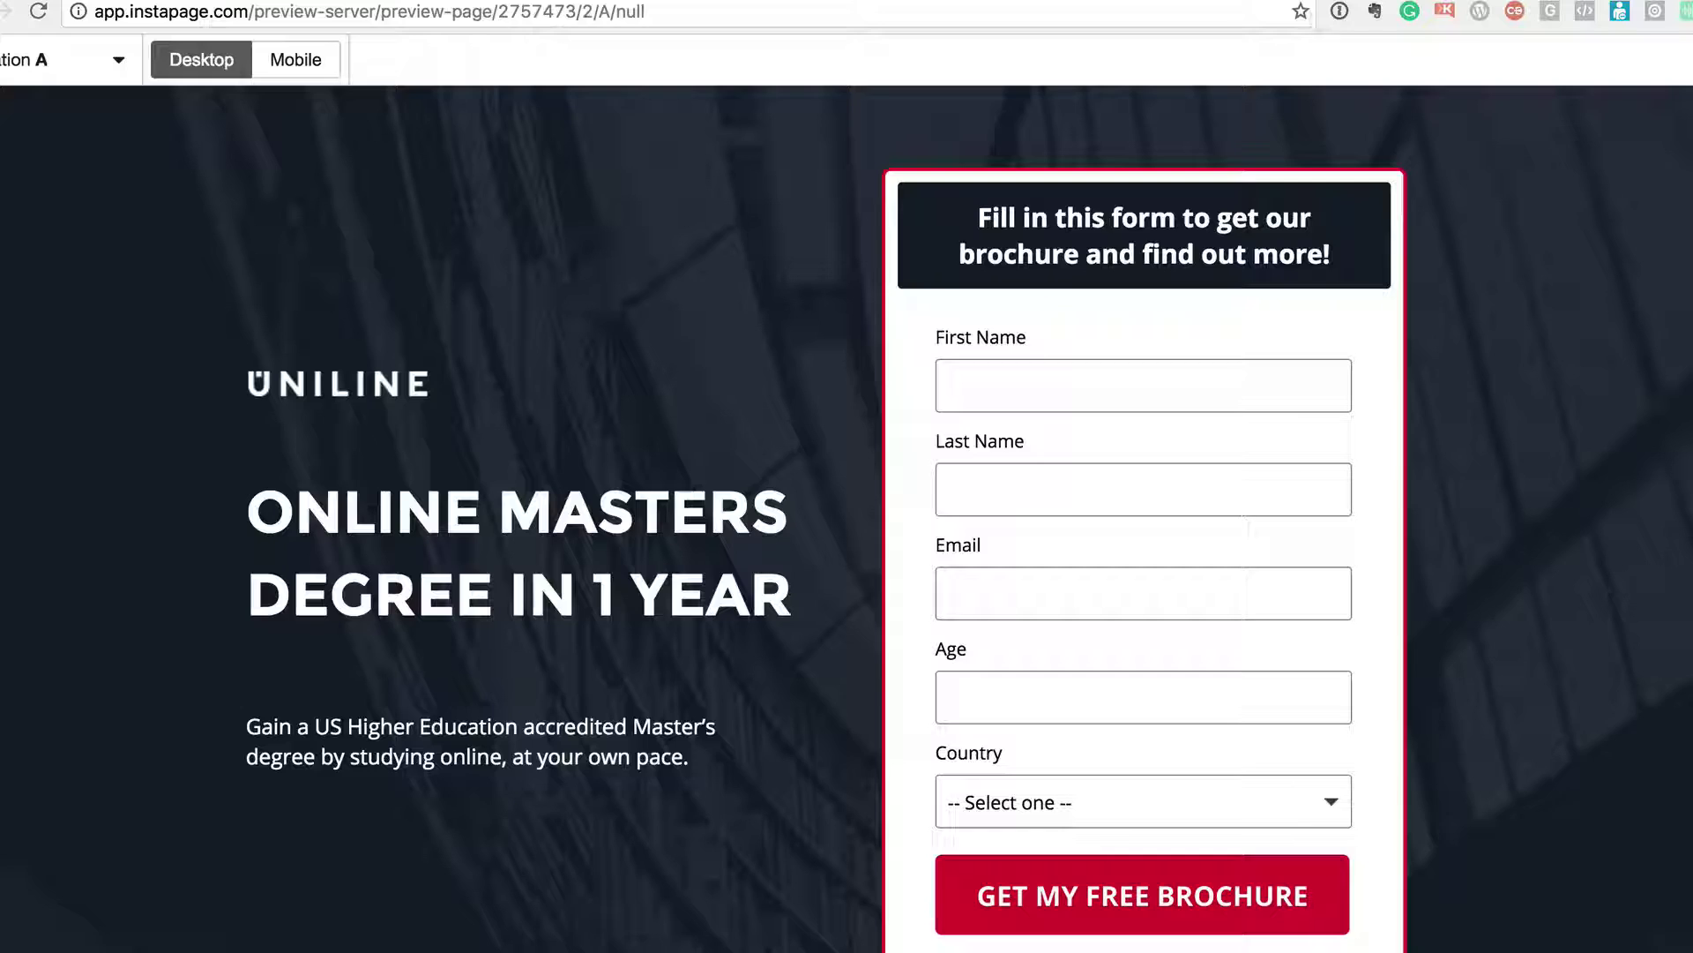
pyautogui.press('super+w')
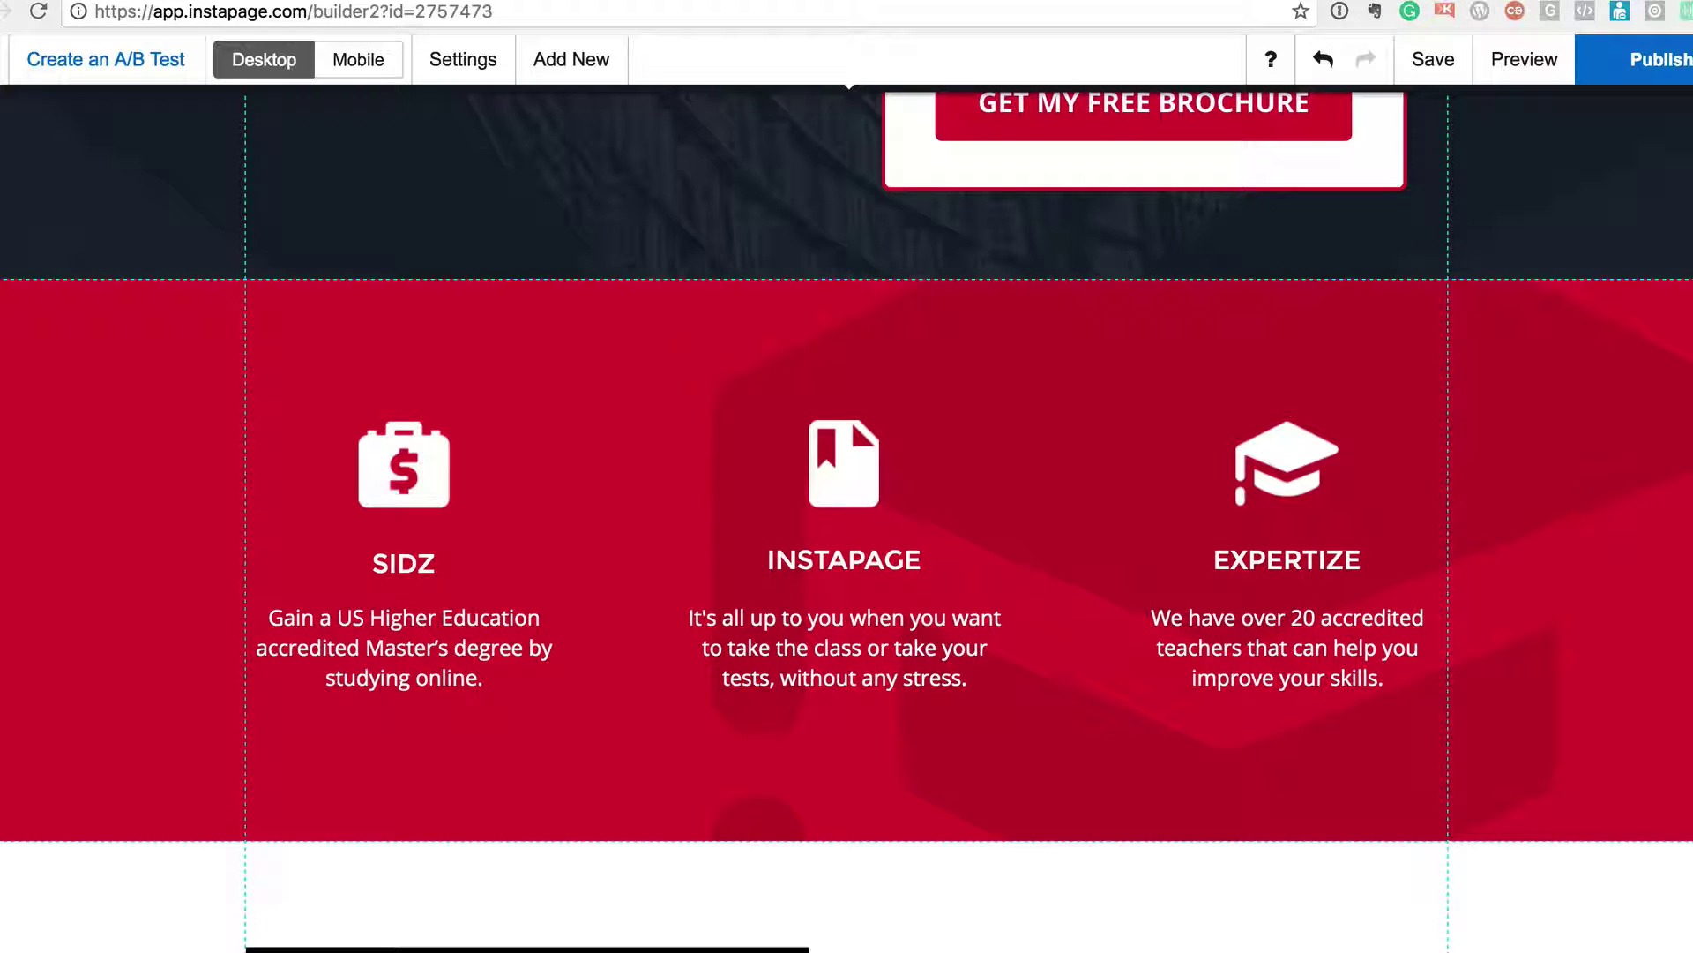
pyautogui.scroll(10, 1167, 286)
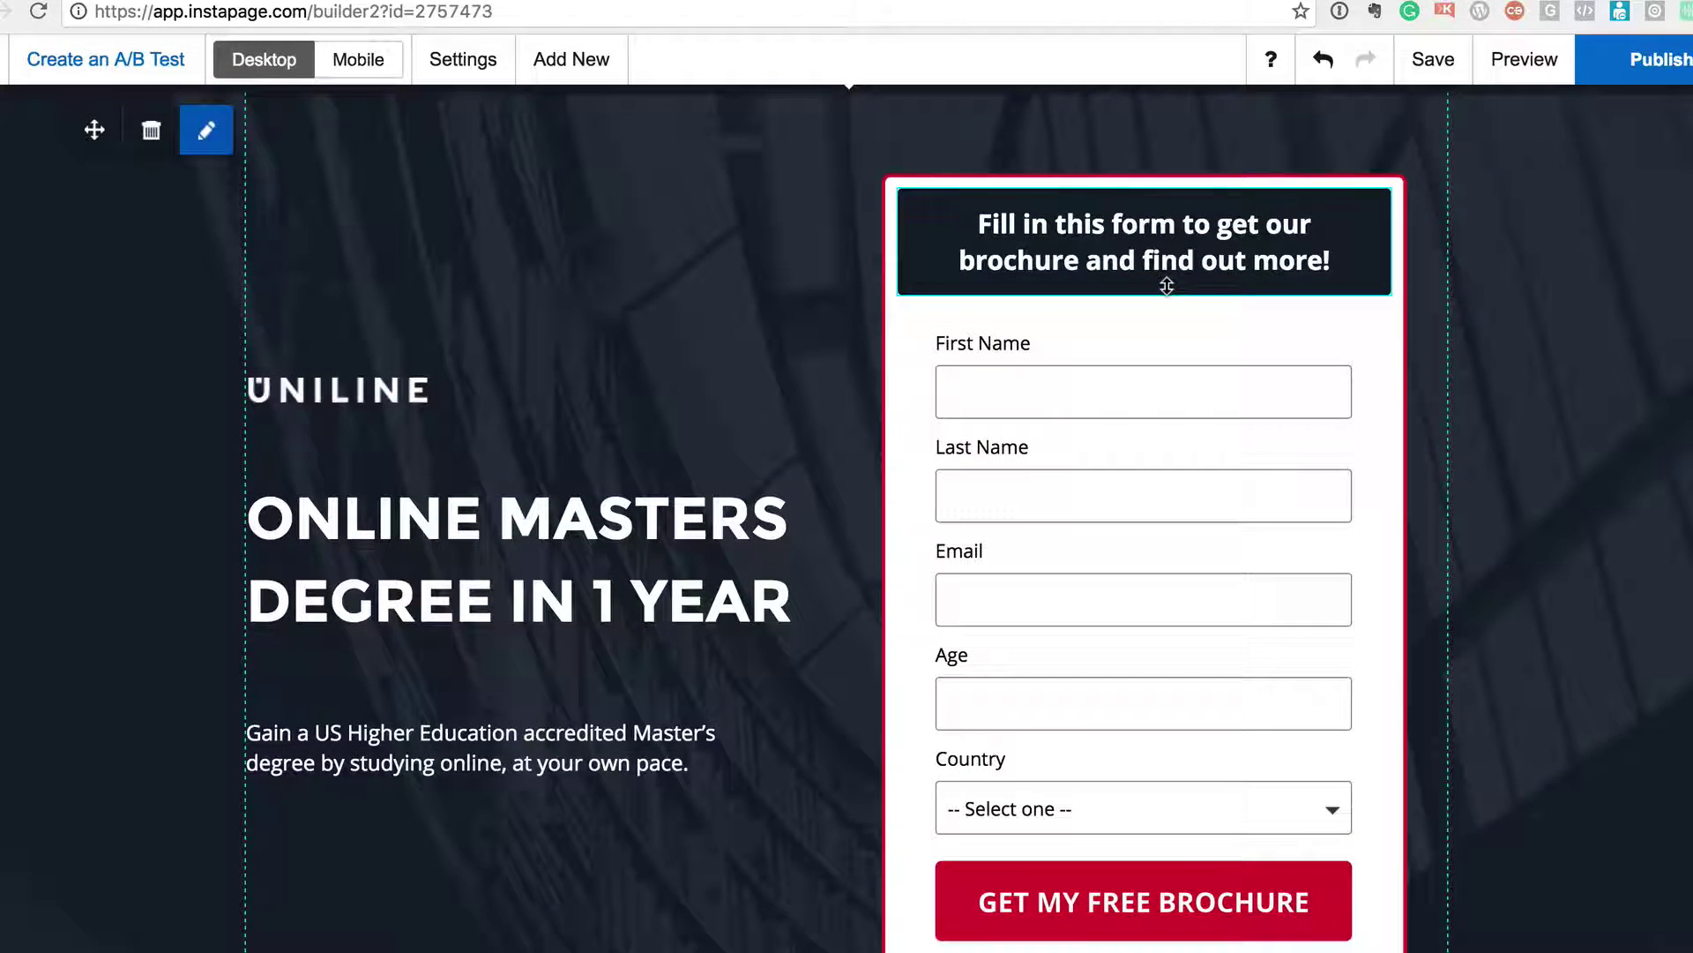
pyautogui.click(348, 62)
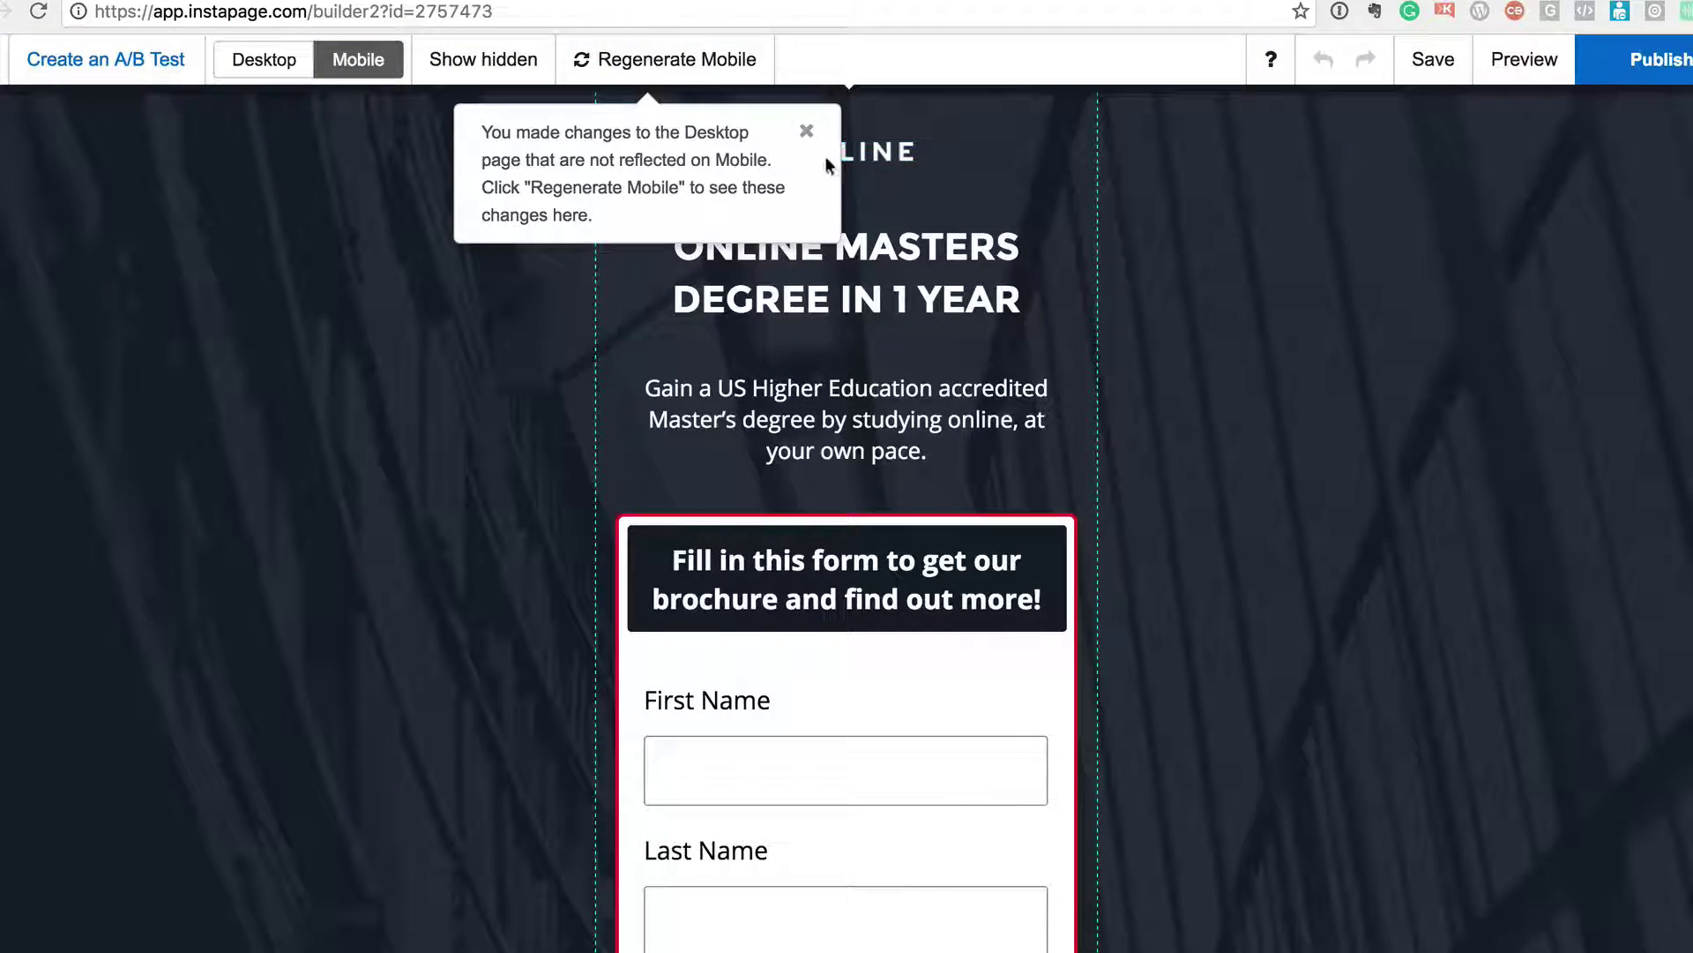
pyautogui.click(806, 131)
pyautogui.scroll(-15, 1125, 379)
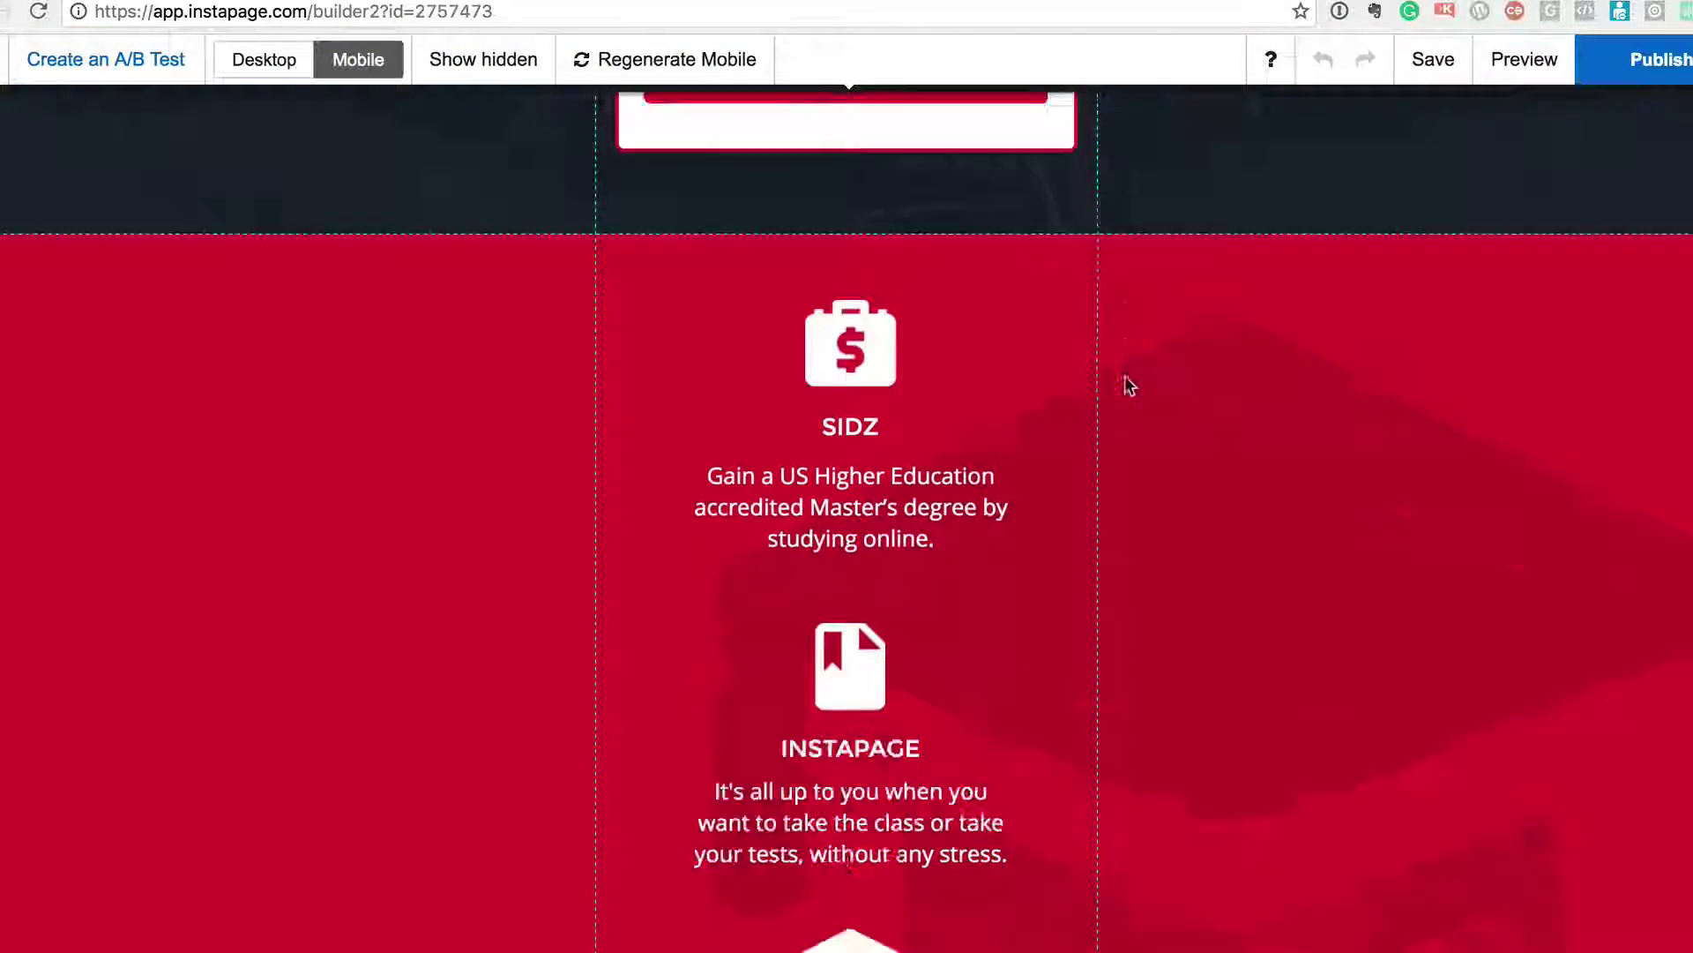
pyautogui.scroll(-20, 1124, 379)
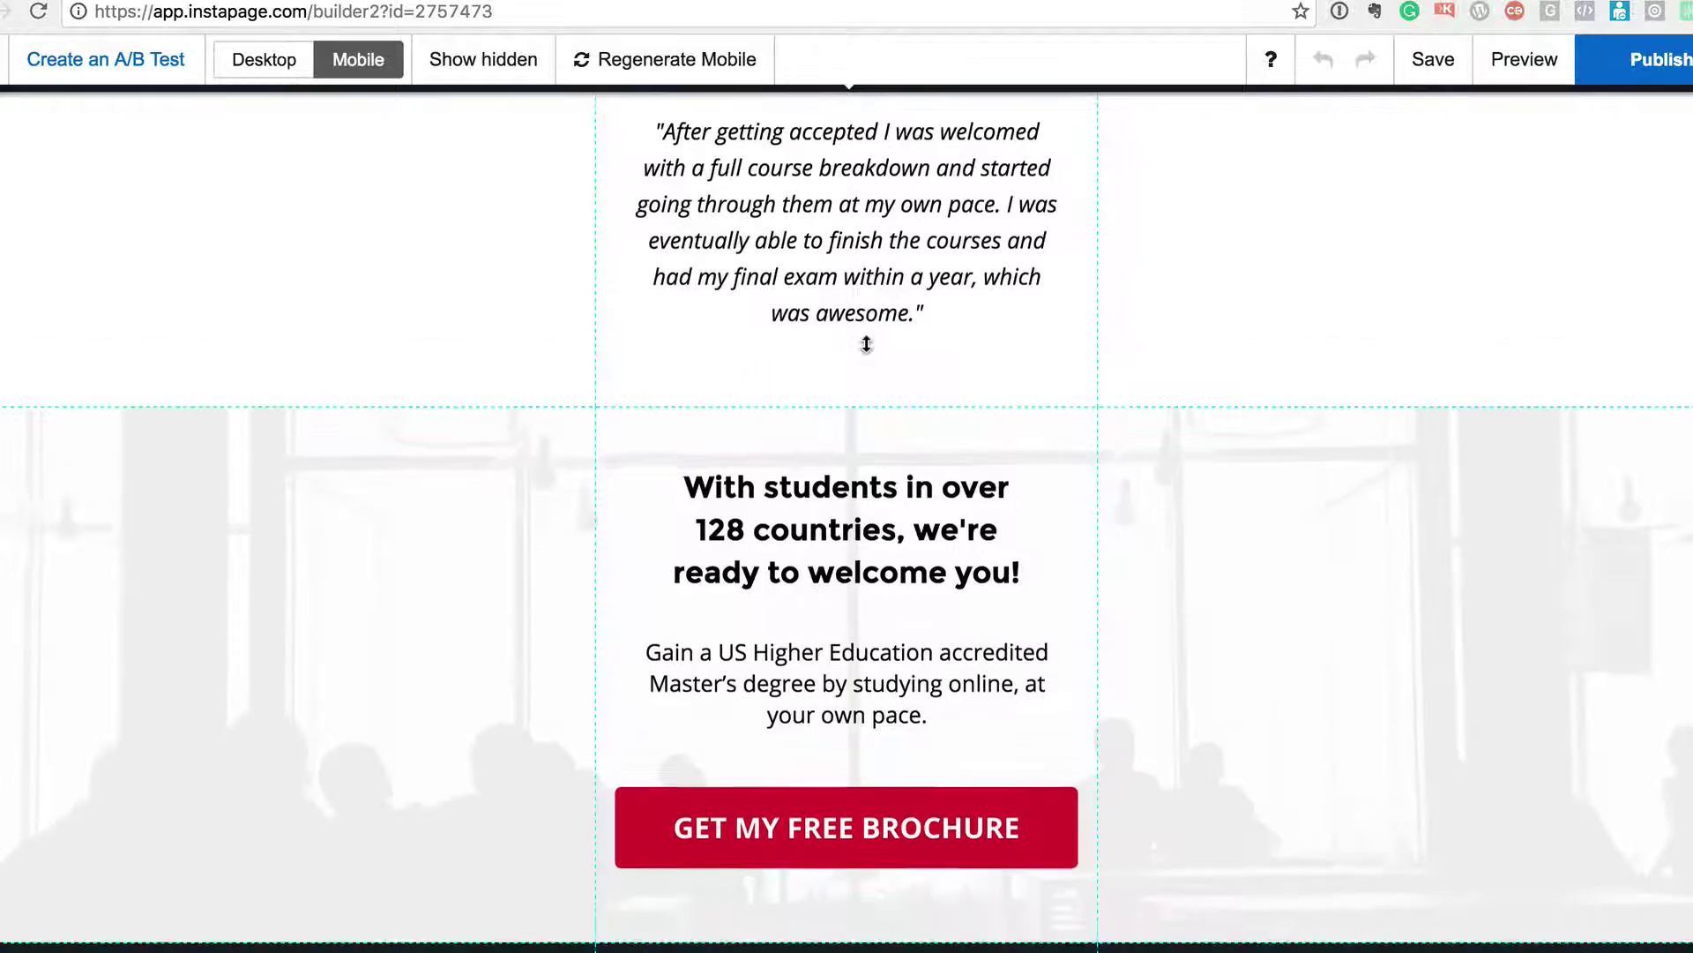
pyautogui.scroll(20, 866, 344)
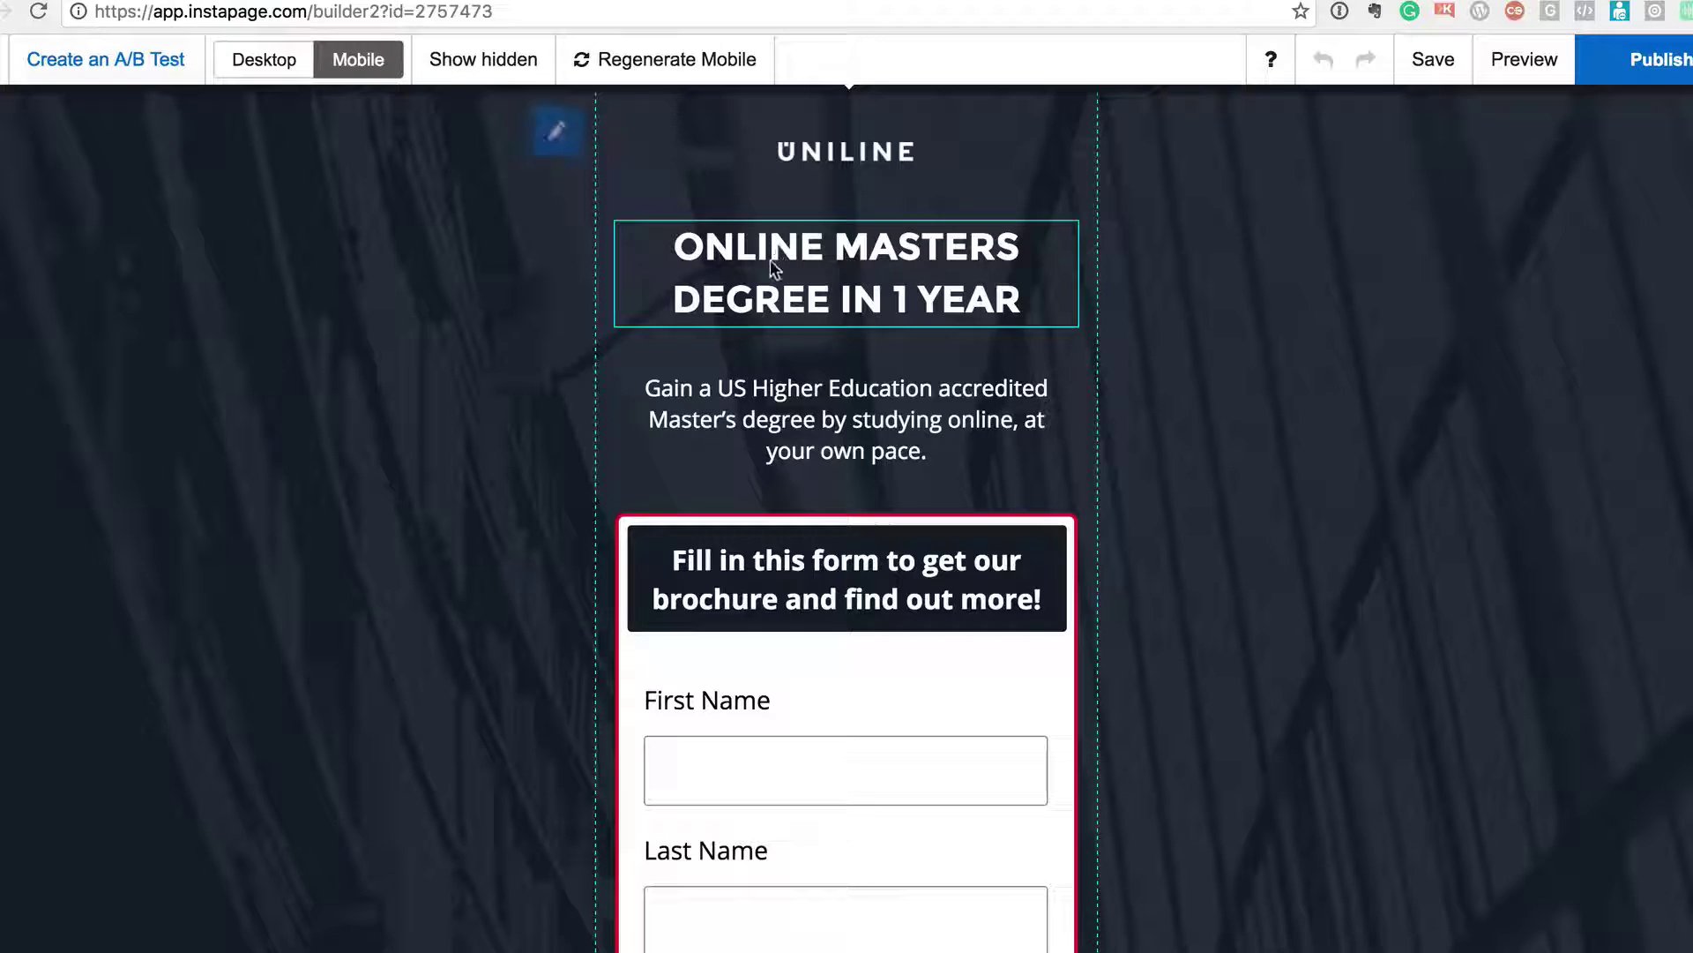
pyautogui.click(260, 53)
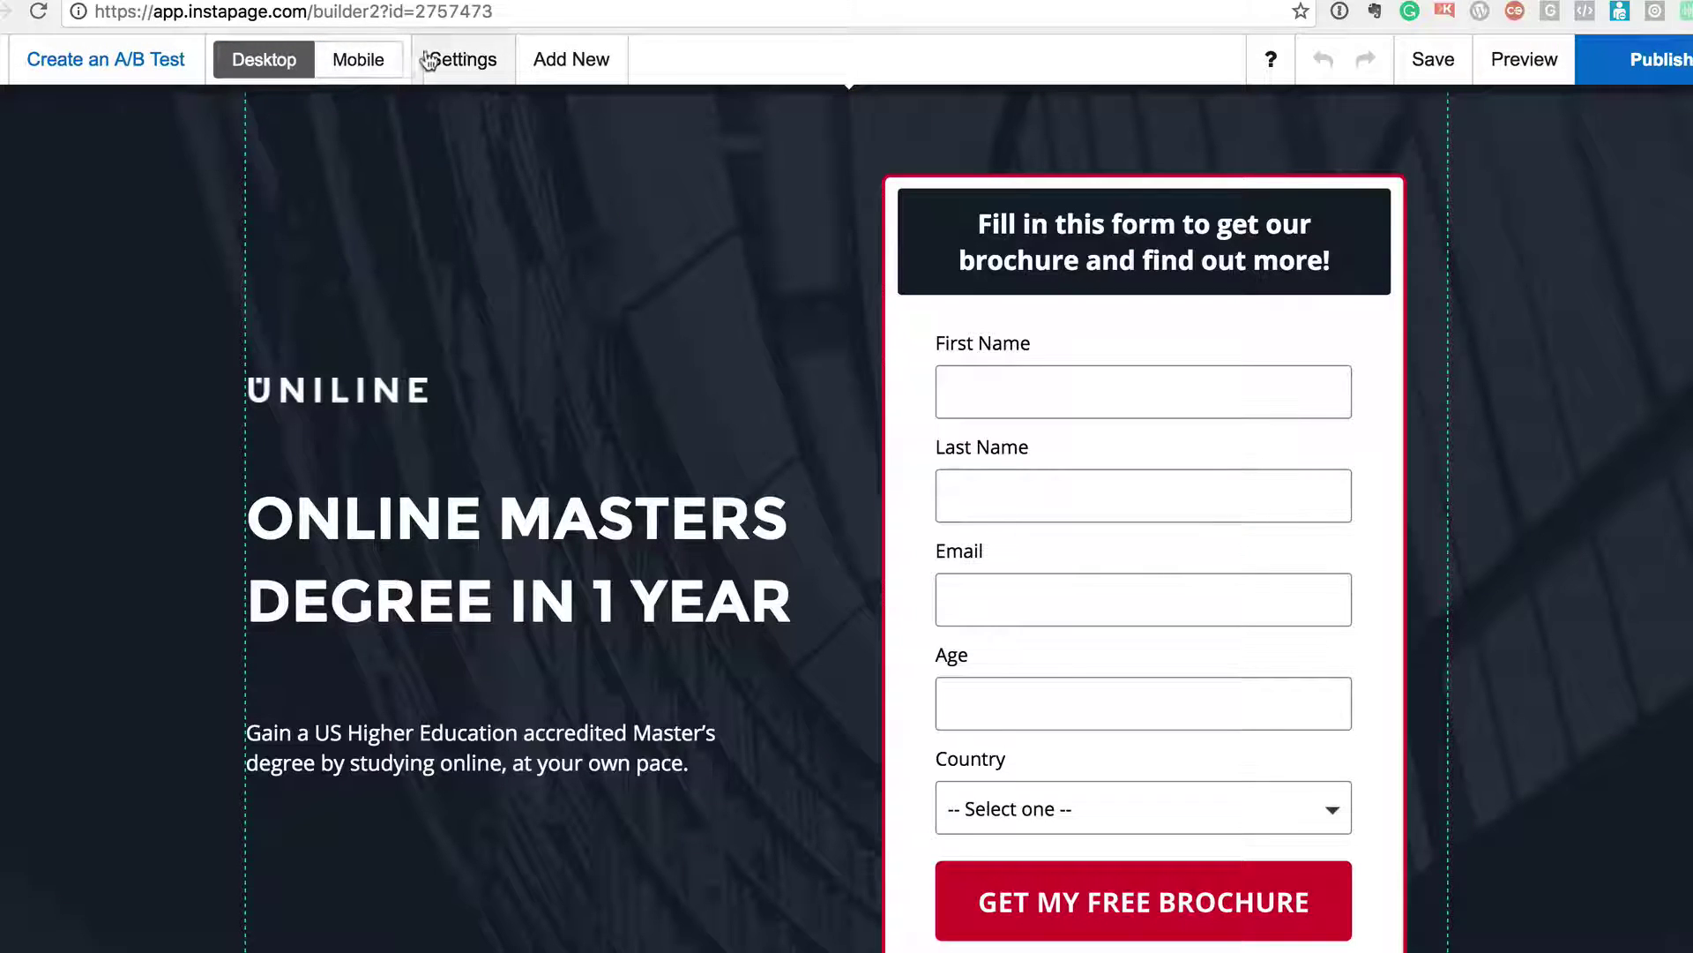
# - Check the Analytics page settings, close them, and head back toward the dashboard
pyautogui.click(446, 59)
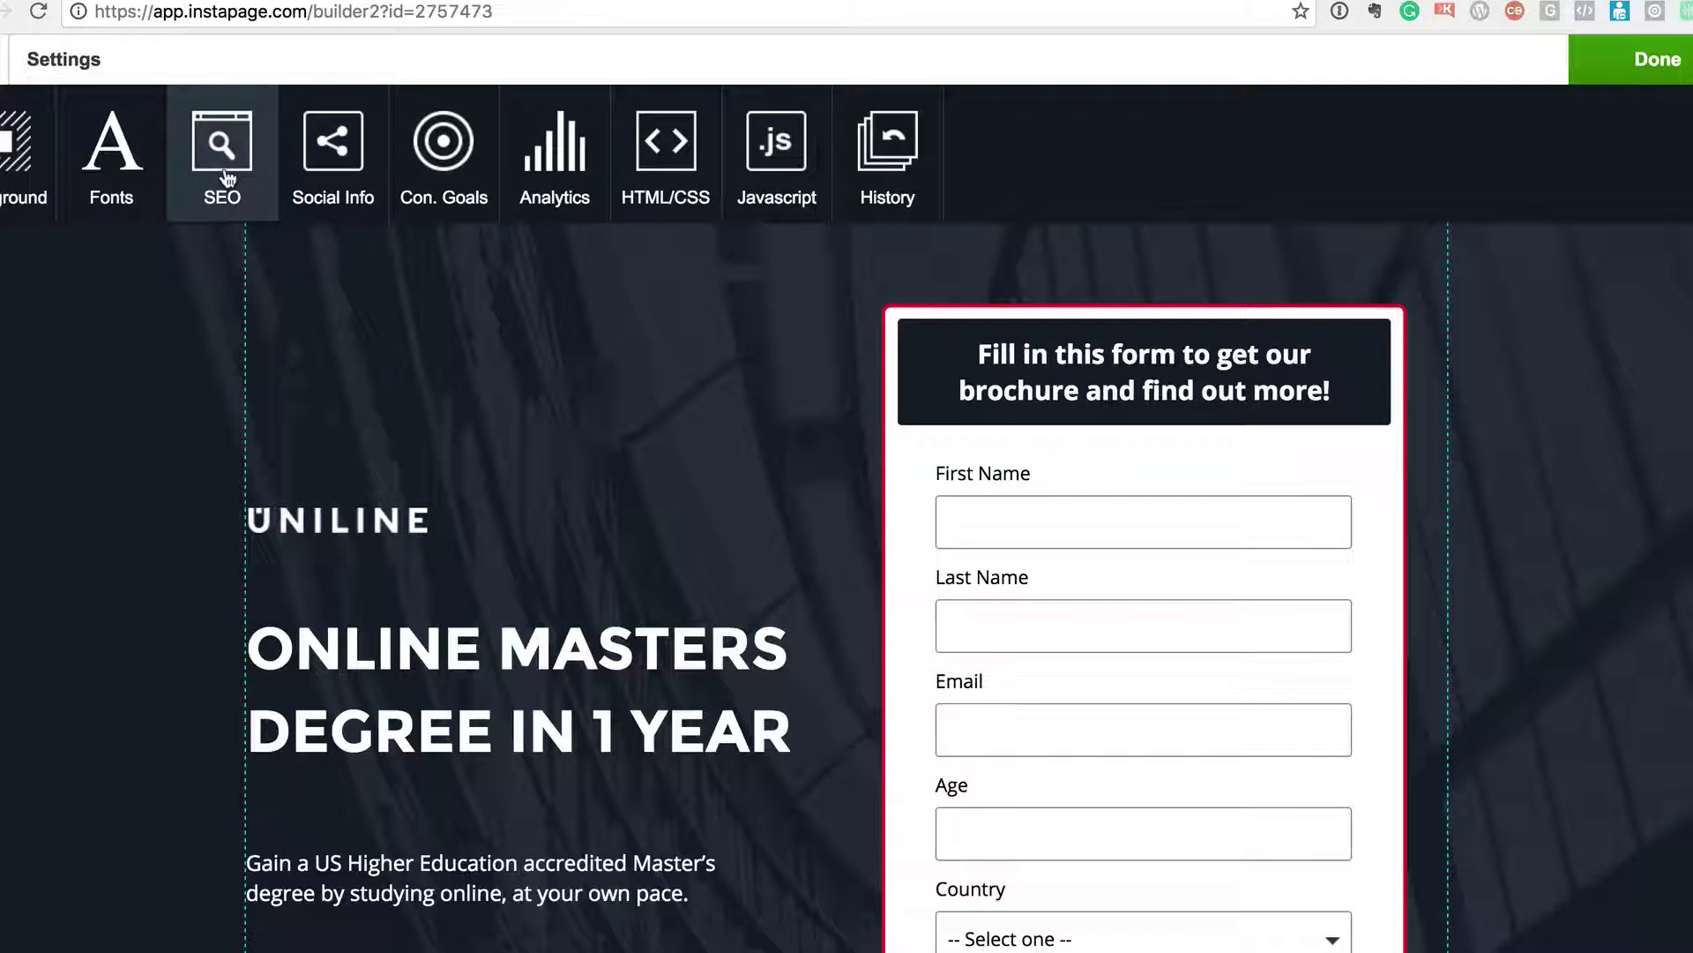
pyautogui.click(552, 183)
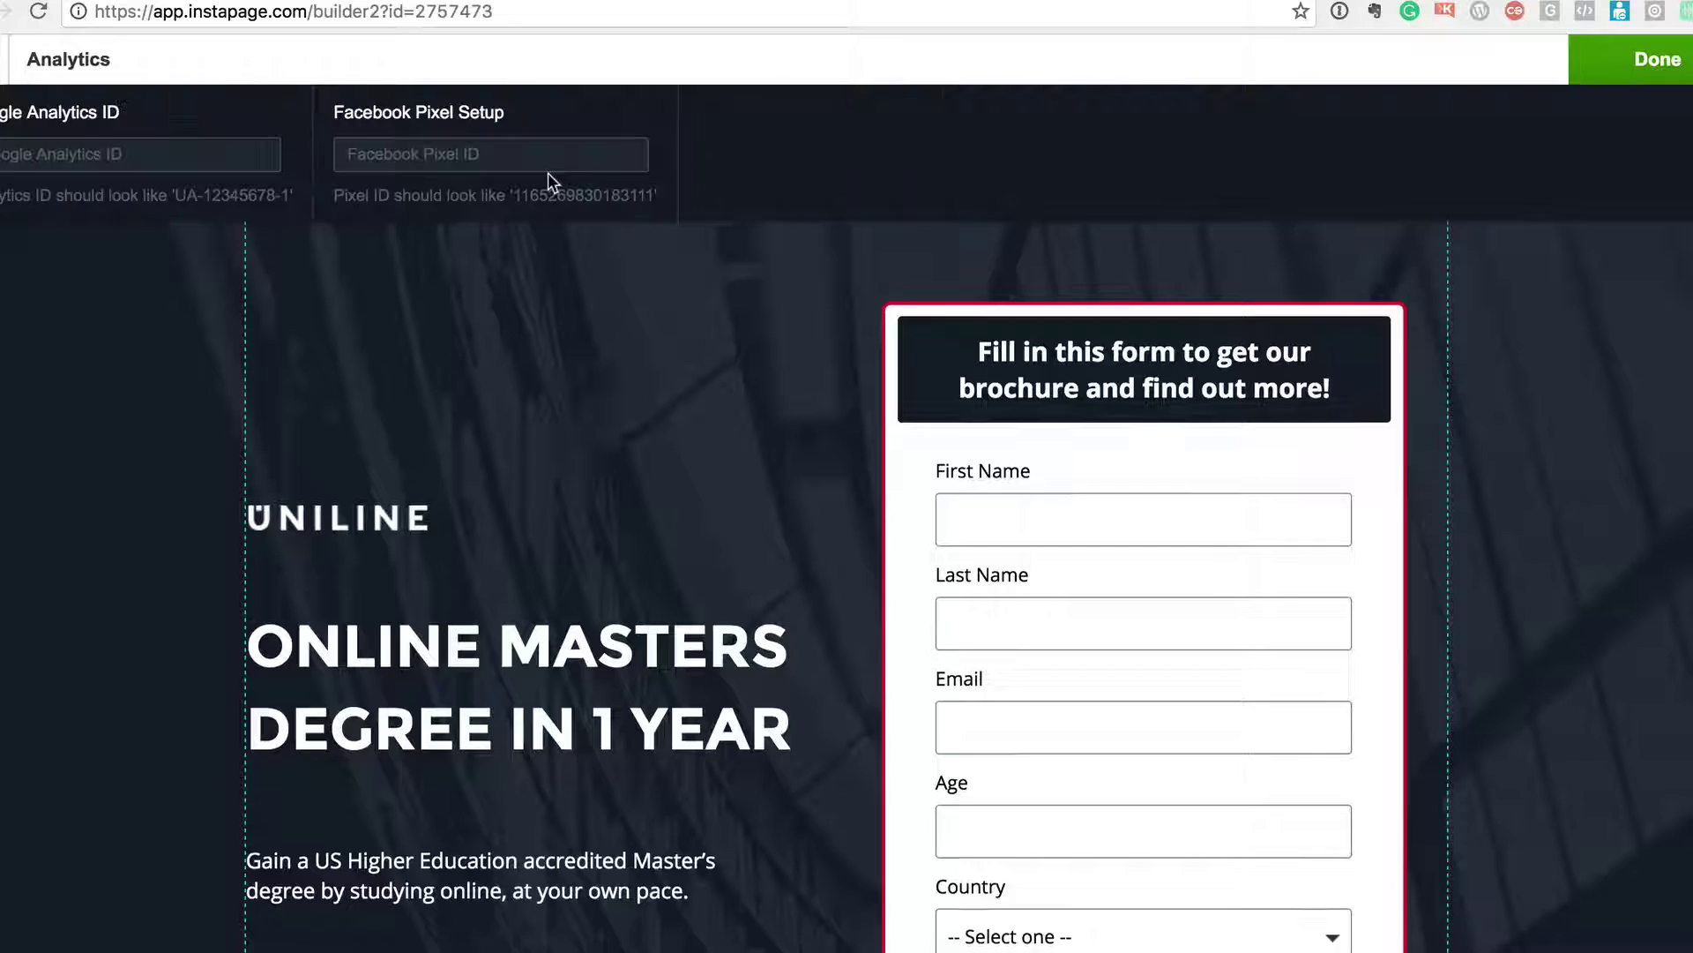
pyautogui.click(68, 62)
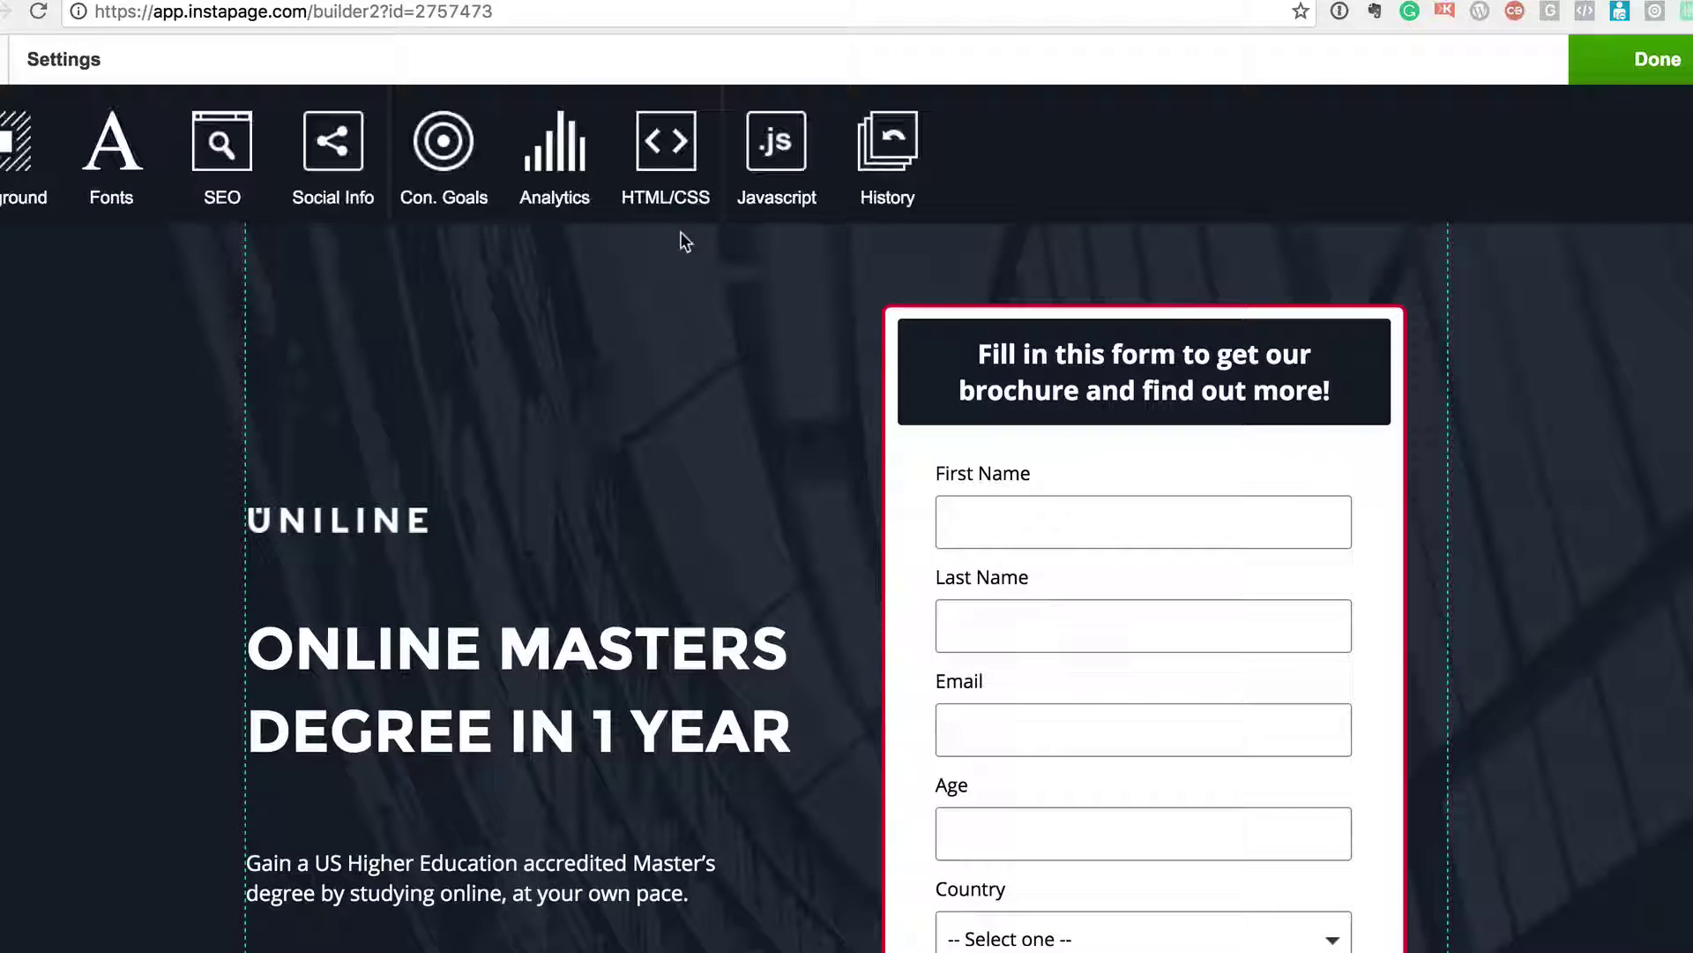
pyautogui.click(1632, 59)
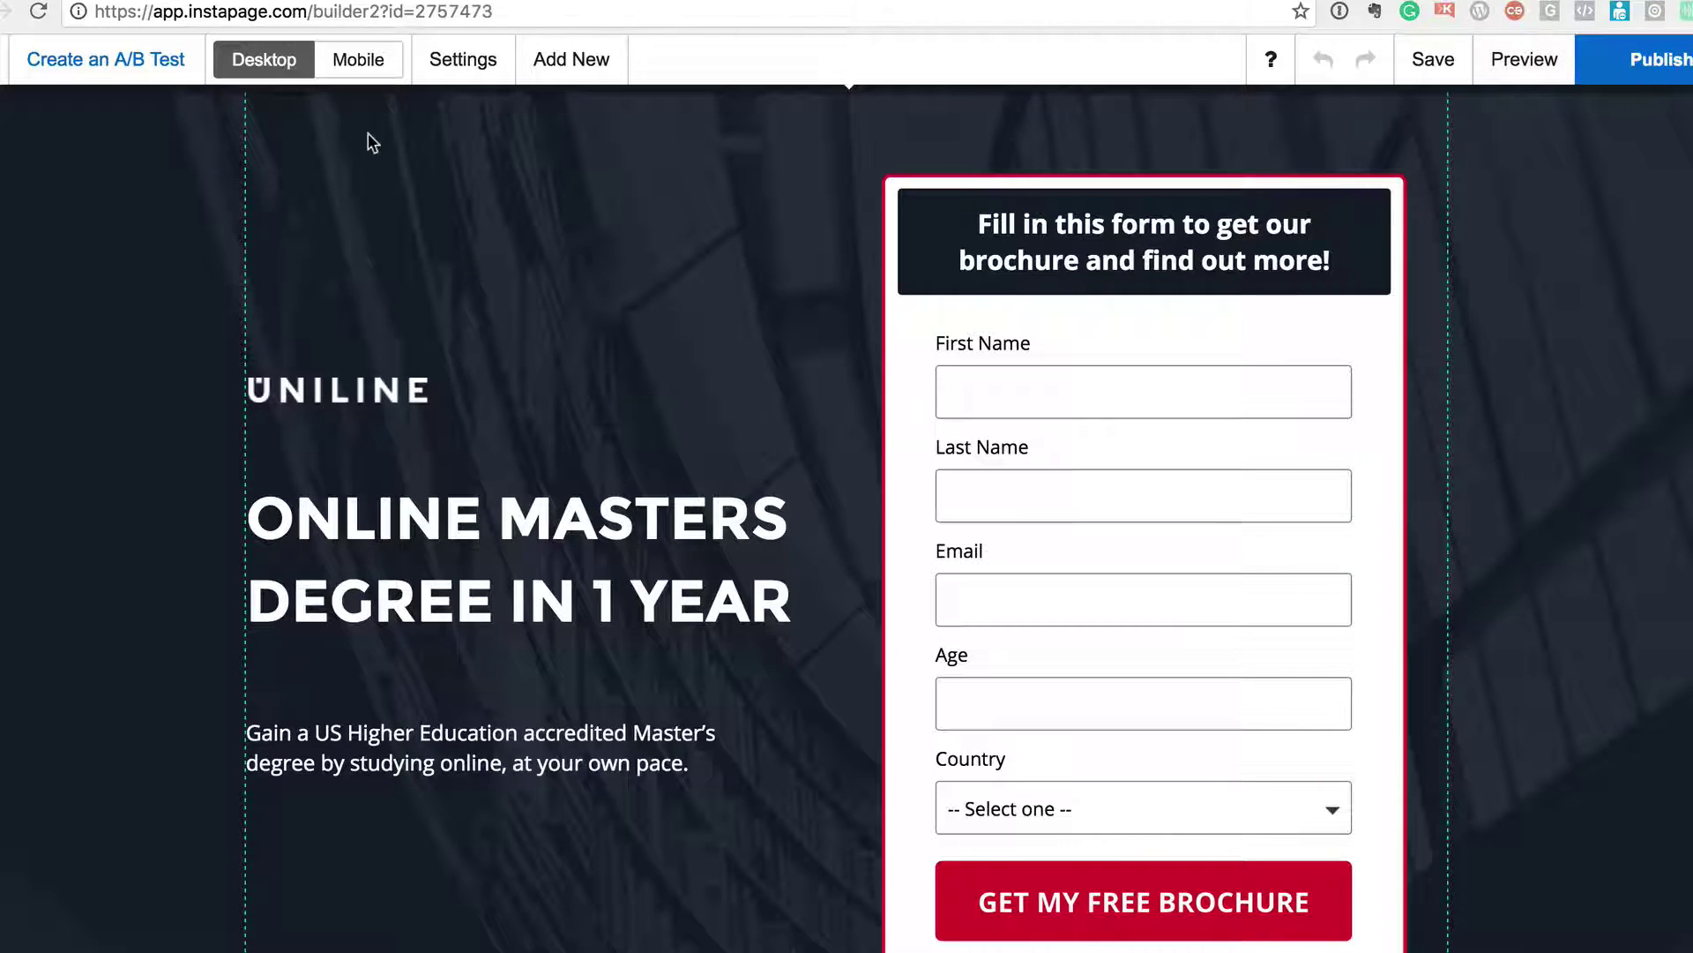
pyautogui.moveTo(43, 130)
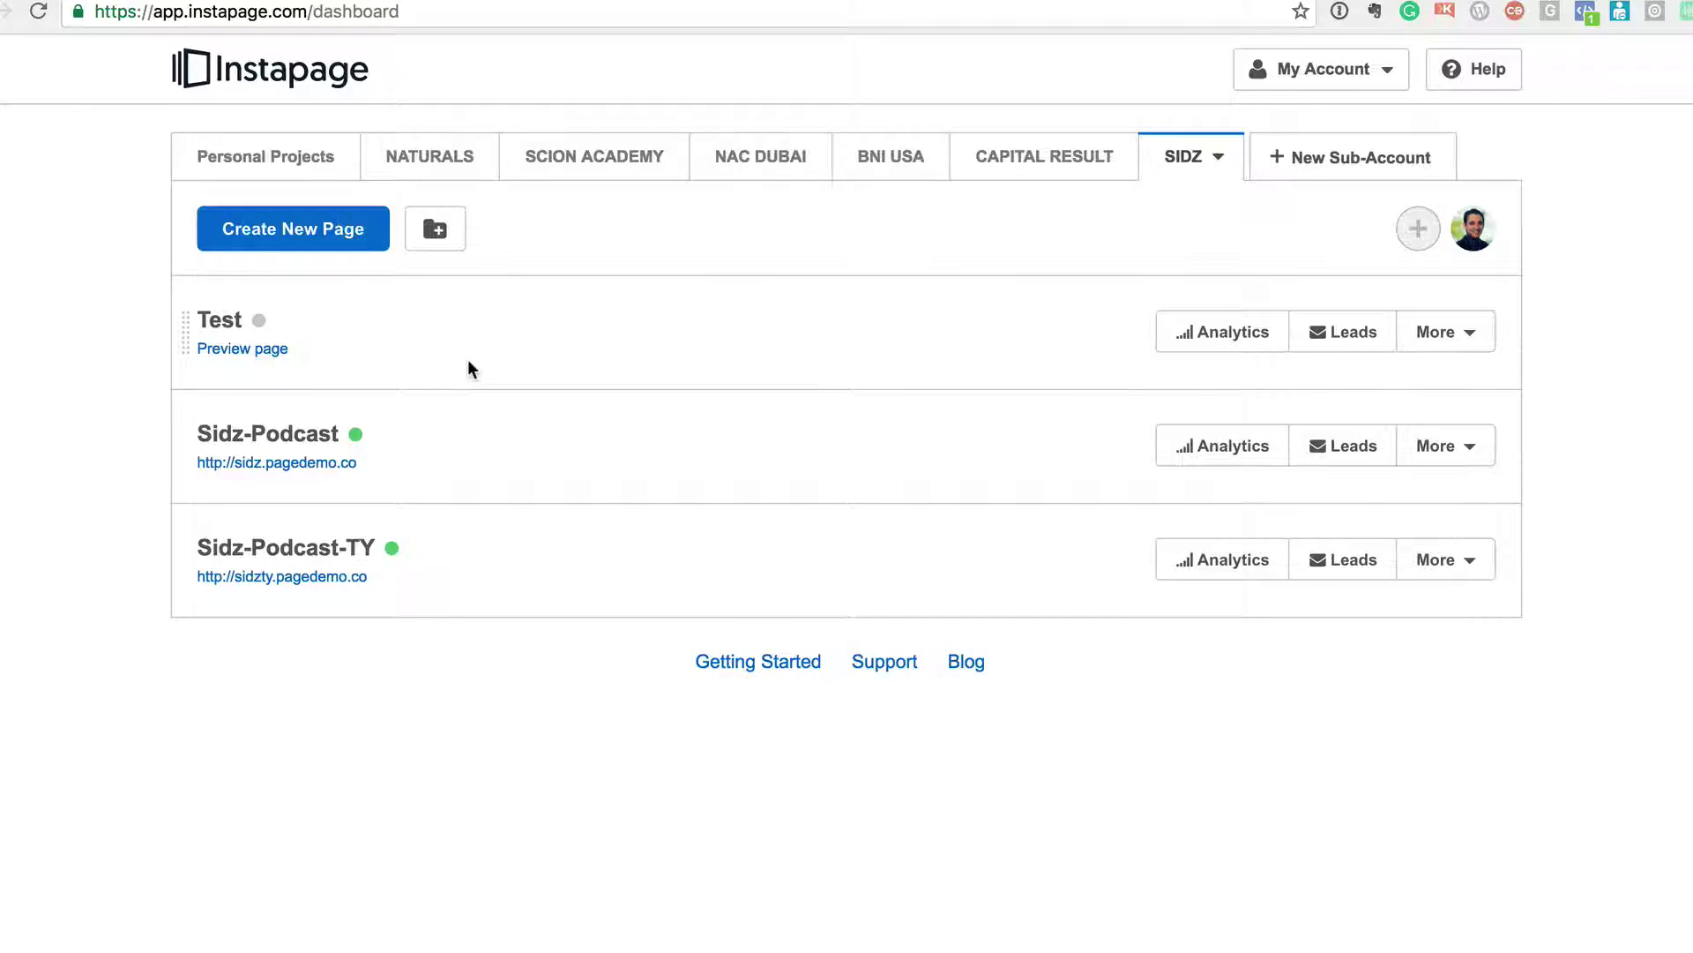
# - Go to the scion-social launchpad page and scroll it briefly
pyautogui.write('scion-')
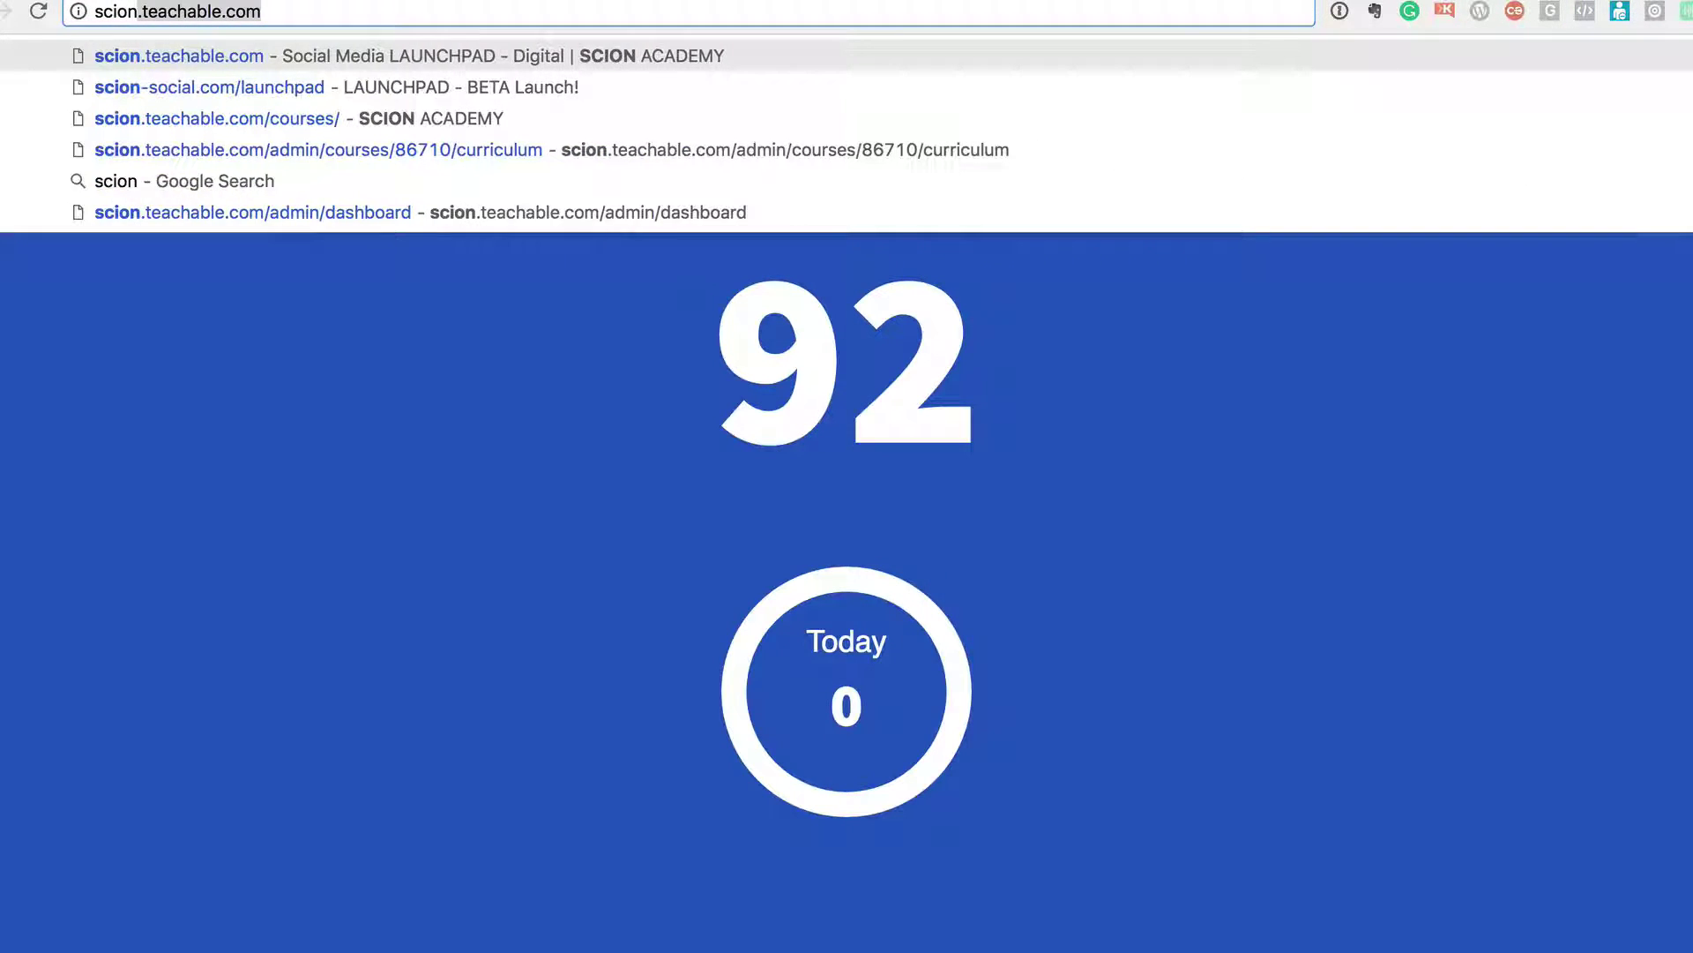
pyautogui.write('social.com/launchpad')
pyautogui.press('Return')
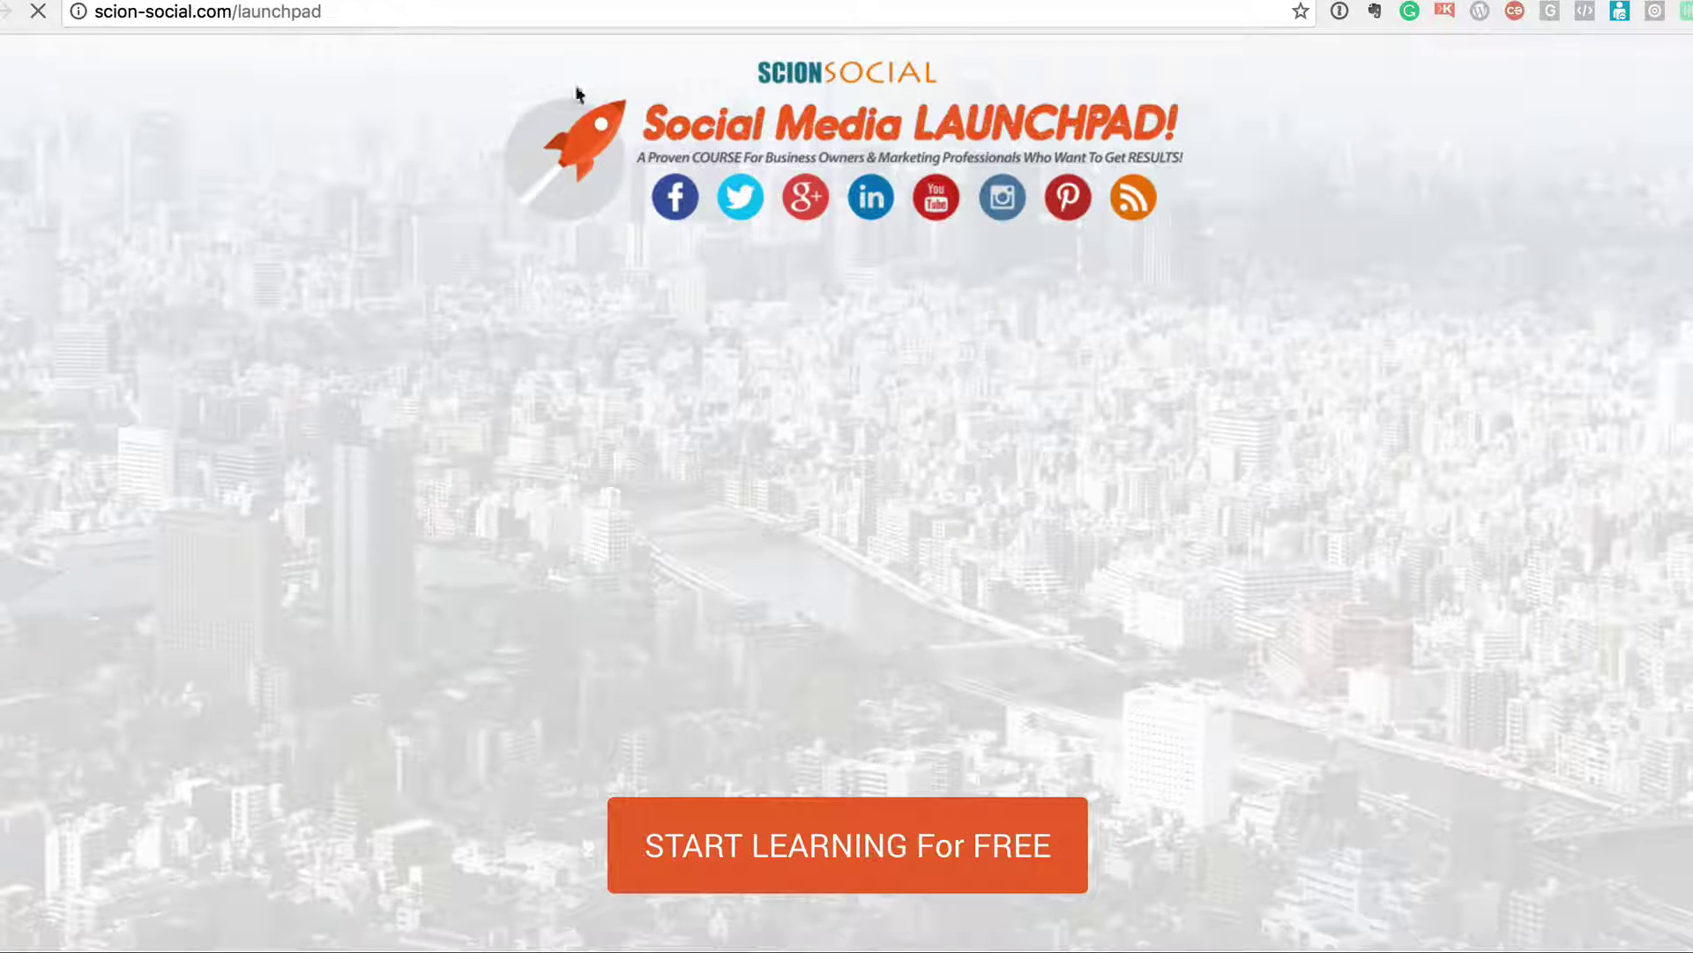
pyautogui.scroll(-10, 892, 565)
pyautogui.scroll(10, 892, 564)
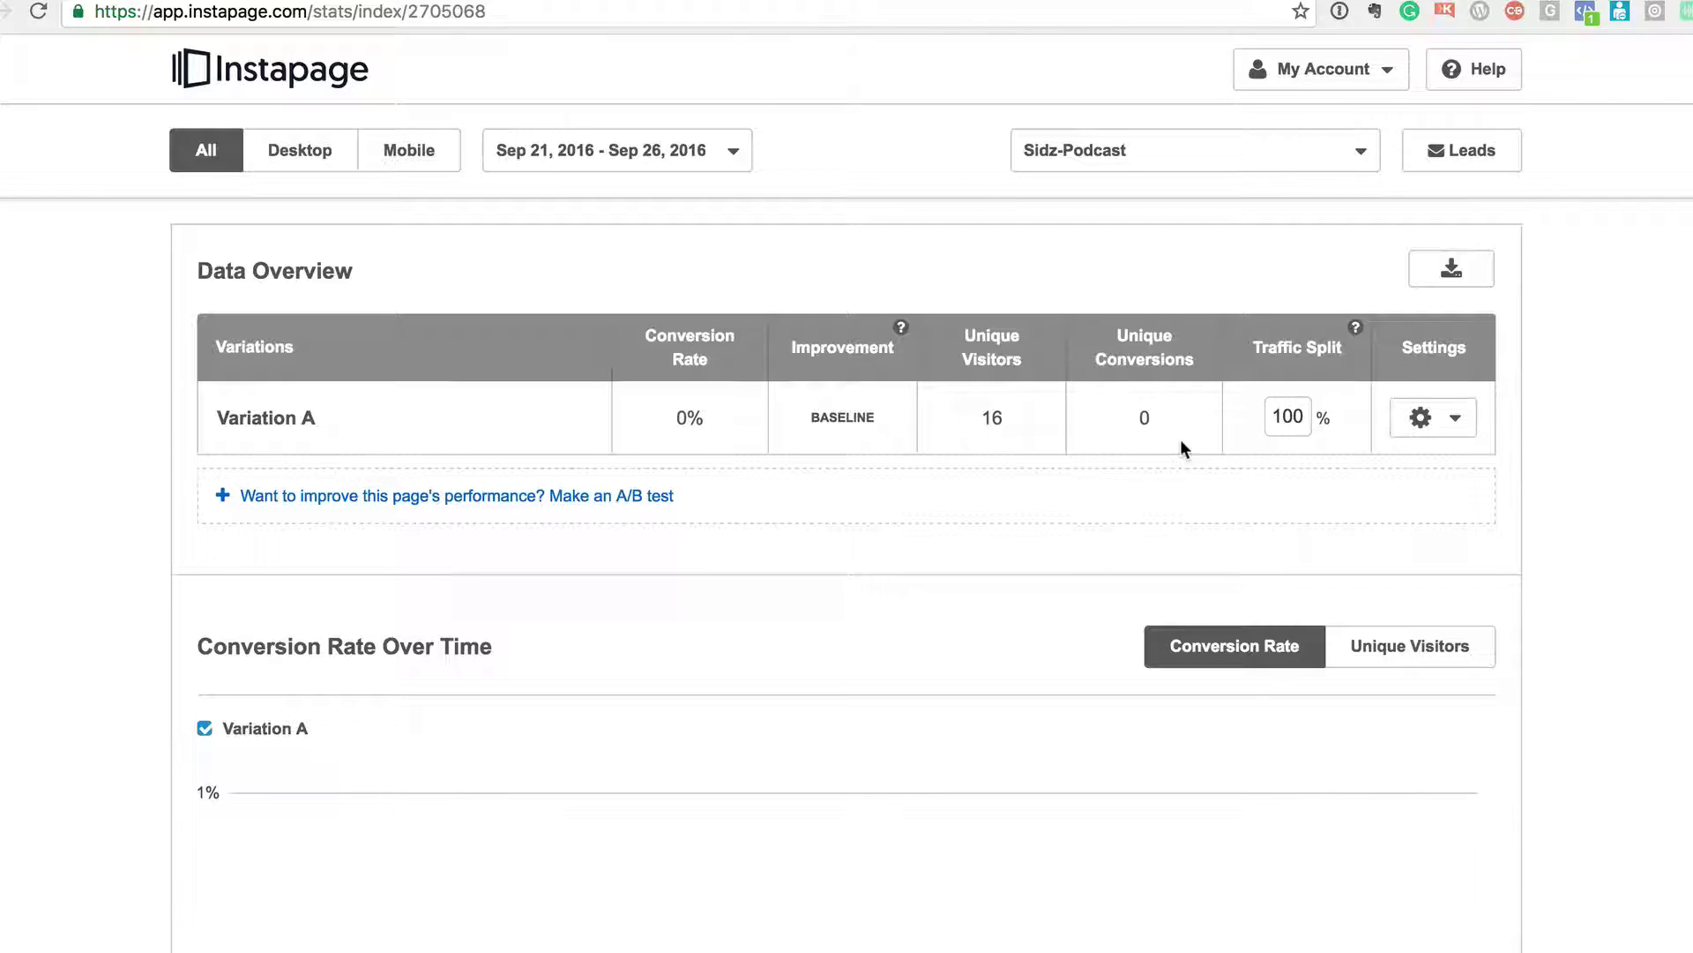
# - Scroll the Sidz-Podcast stats, then go back to the SIDZ dashboard
pyautogui.scroll(-3, 1166, 401)
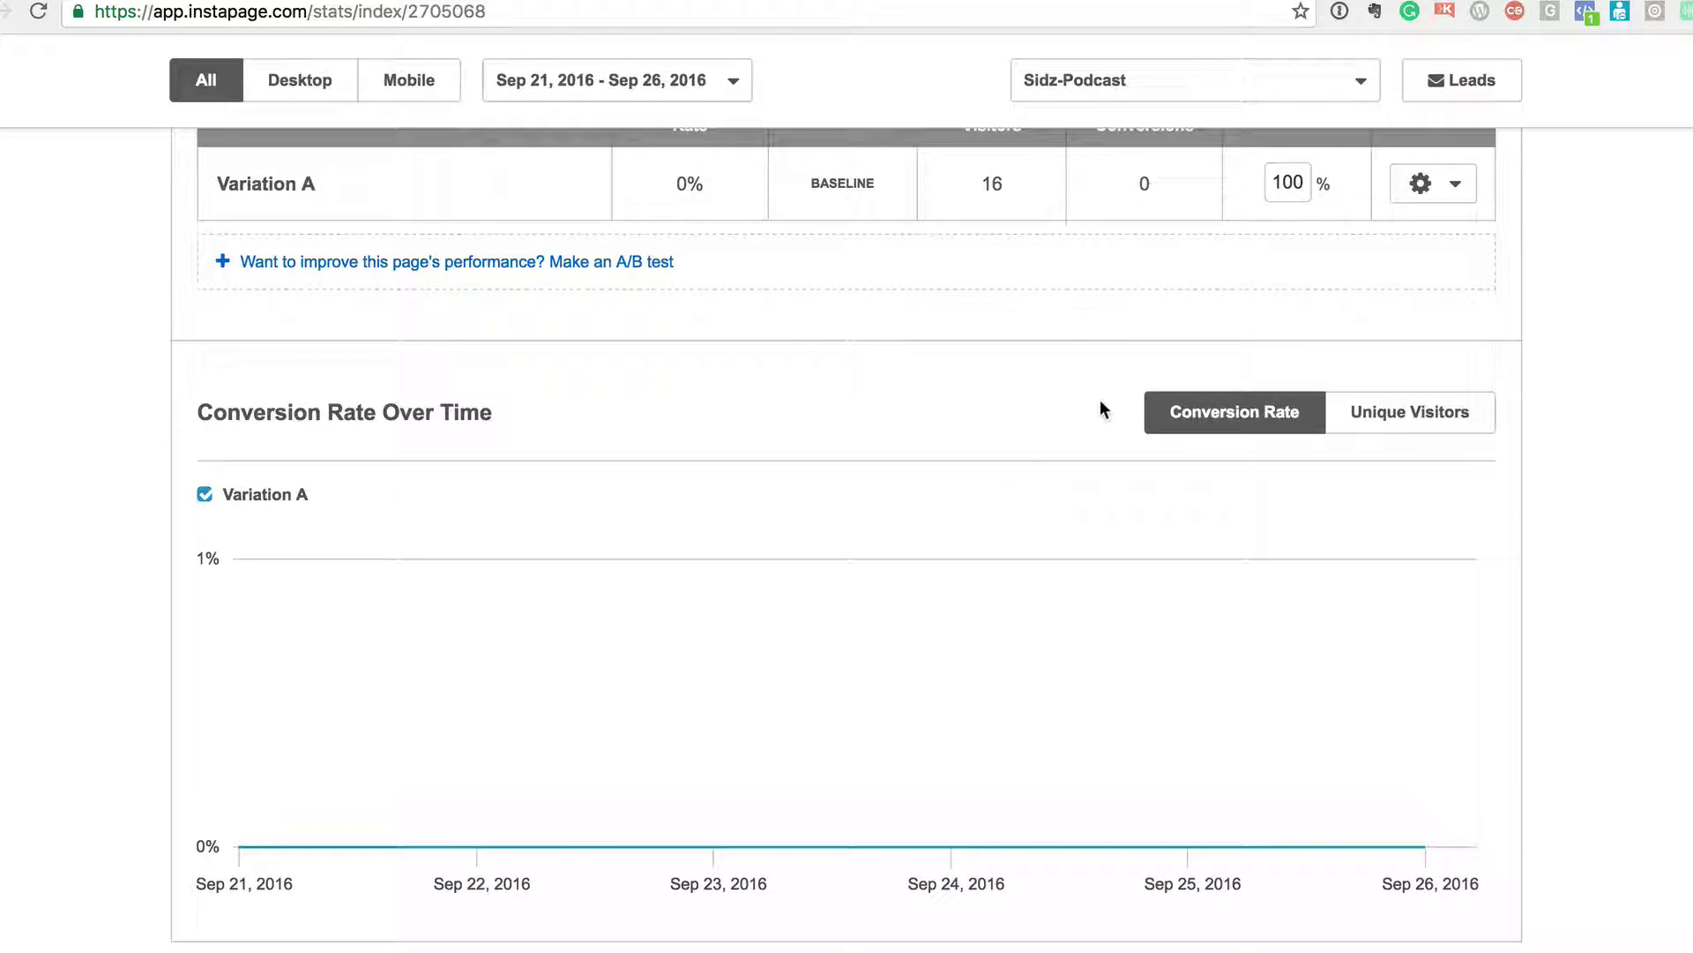
pyautogui.scroll(3, 1100, 402)
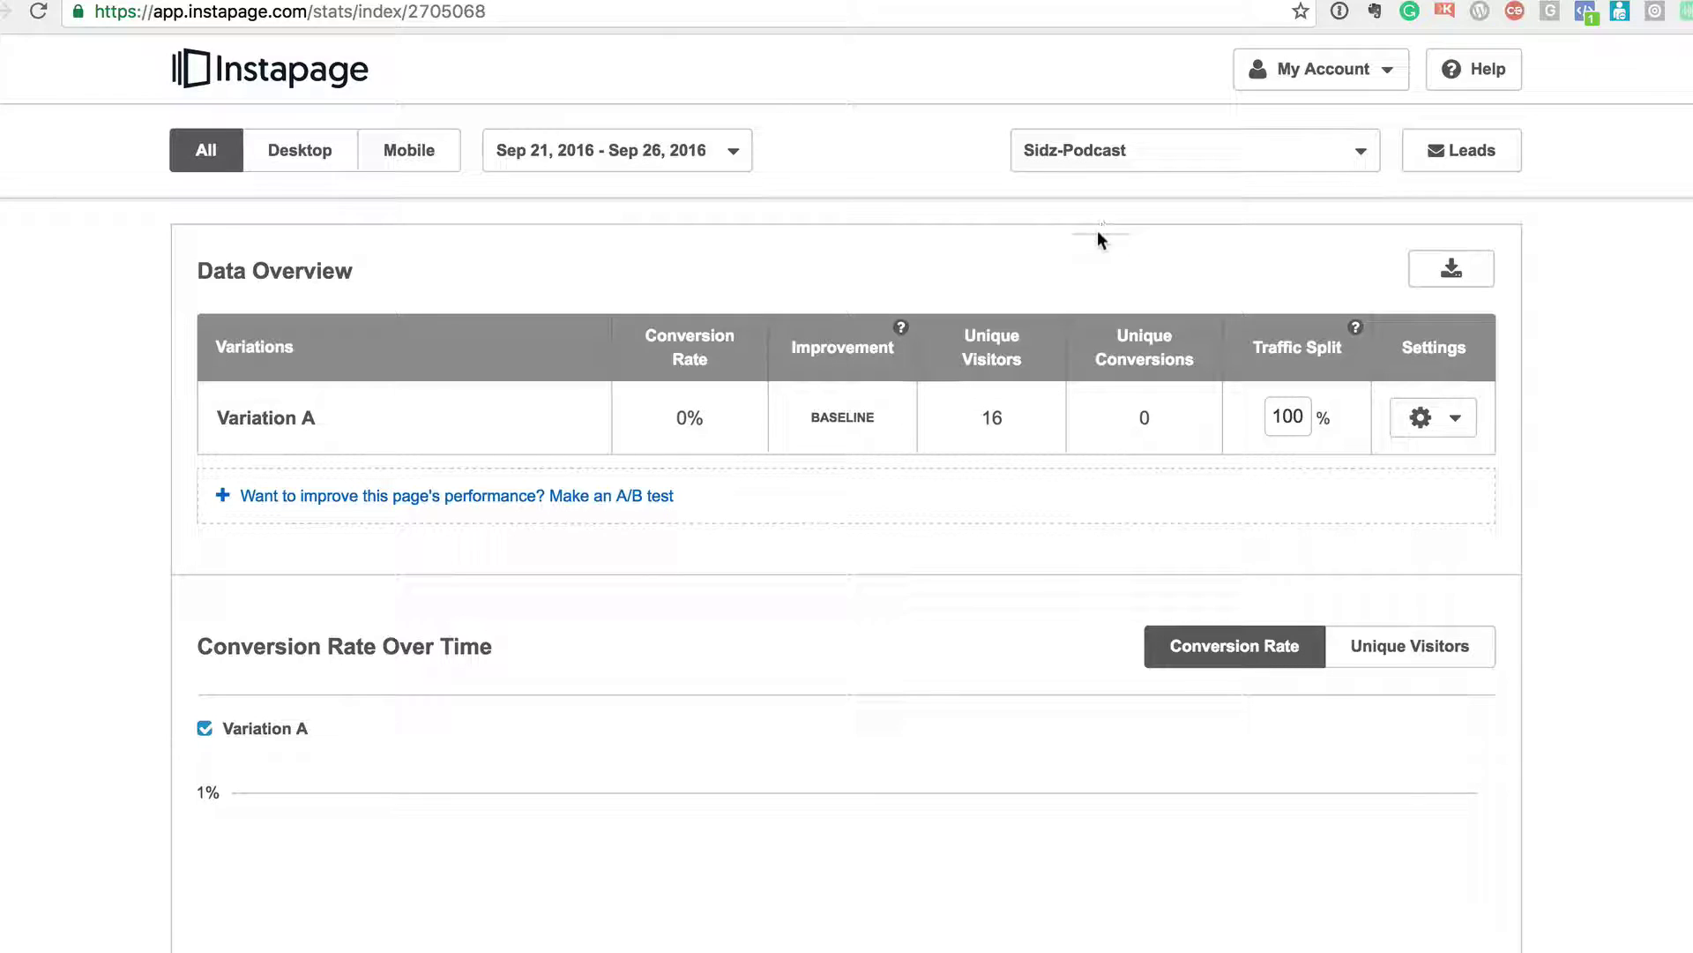
pyautogui.click(38, 11)
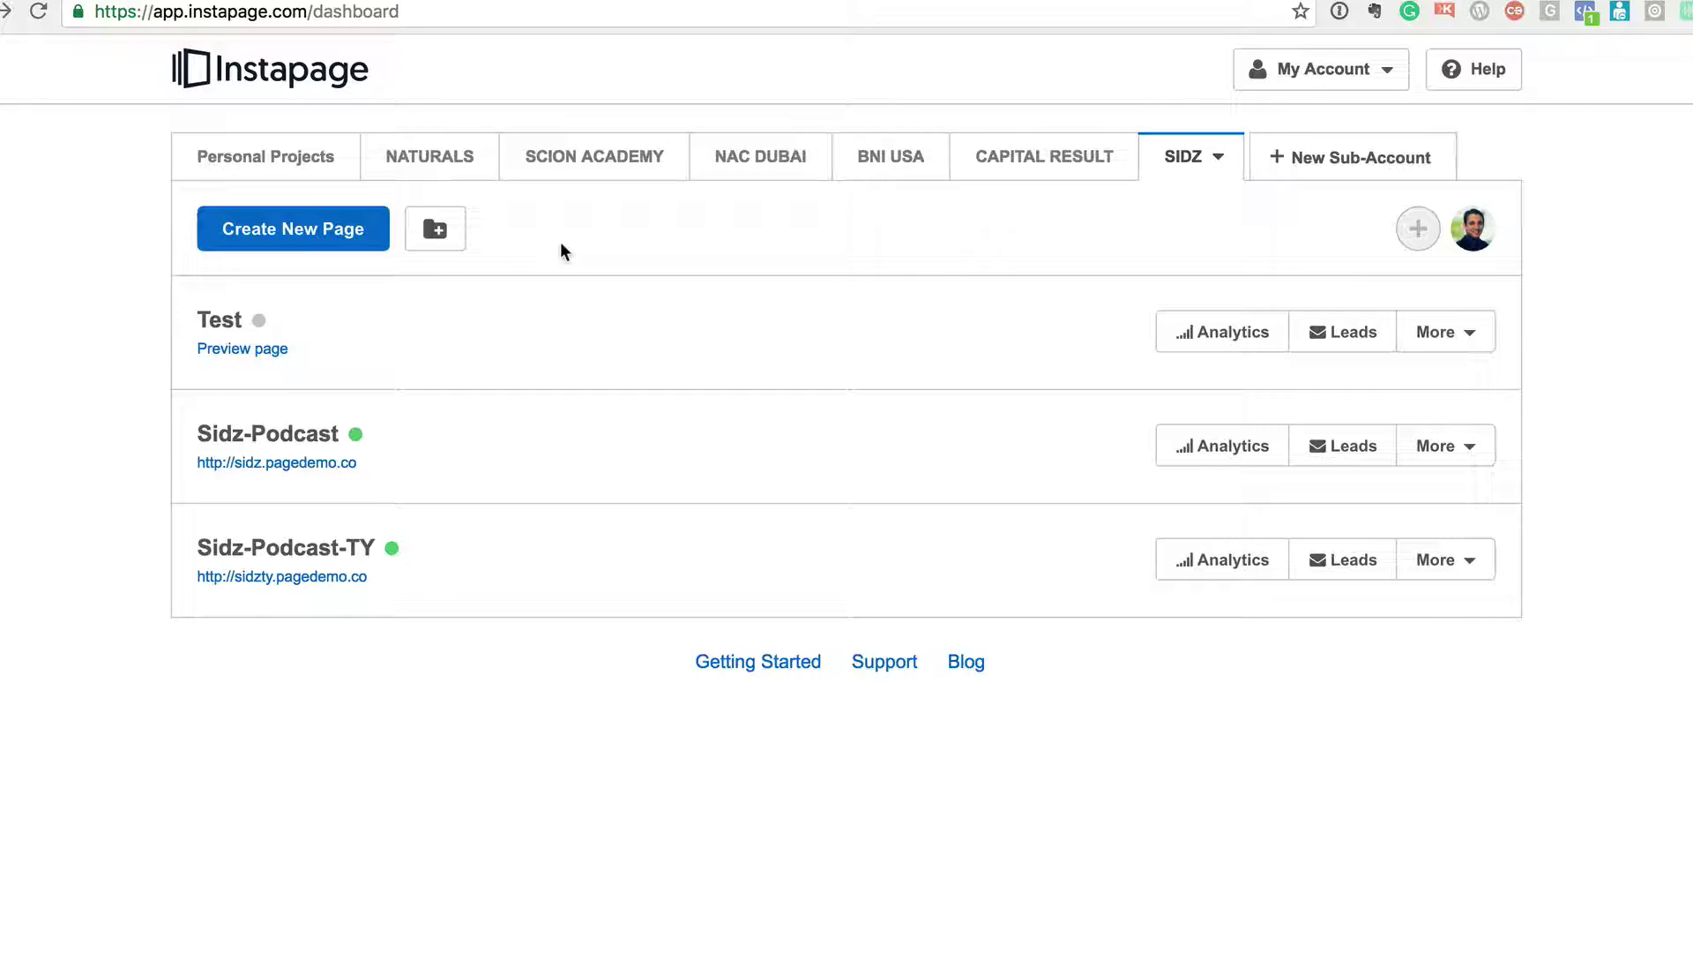
# - Launch TextEdit via Spotlight ('te'), create a blank document, and show all windows in Mission Control
pyautogui.press('super+space')
pyautogui.write('te')
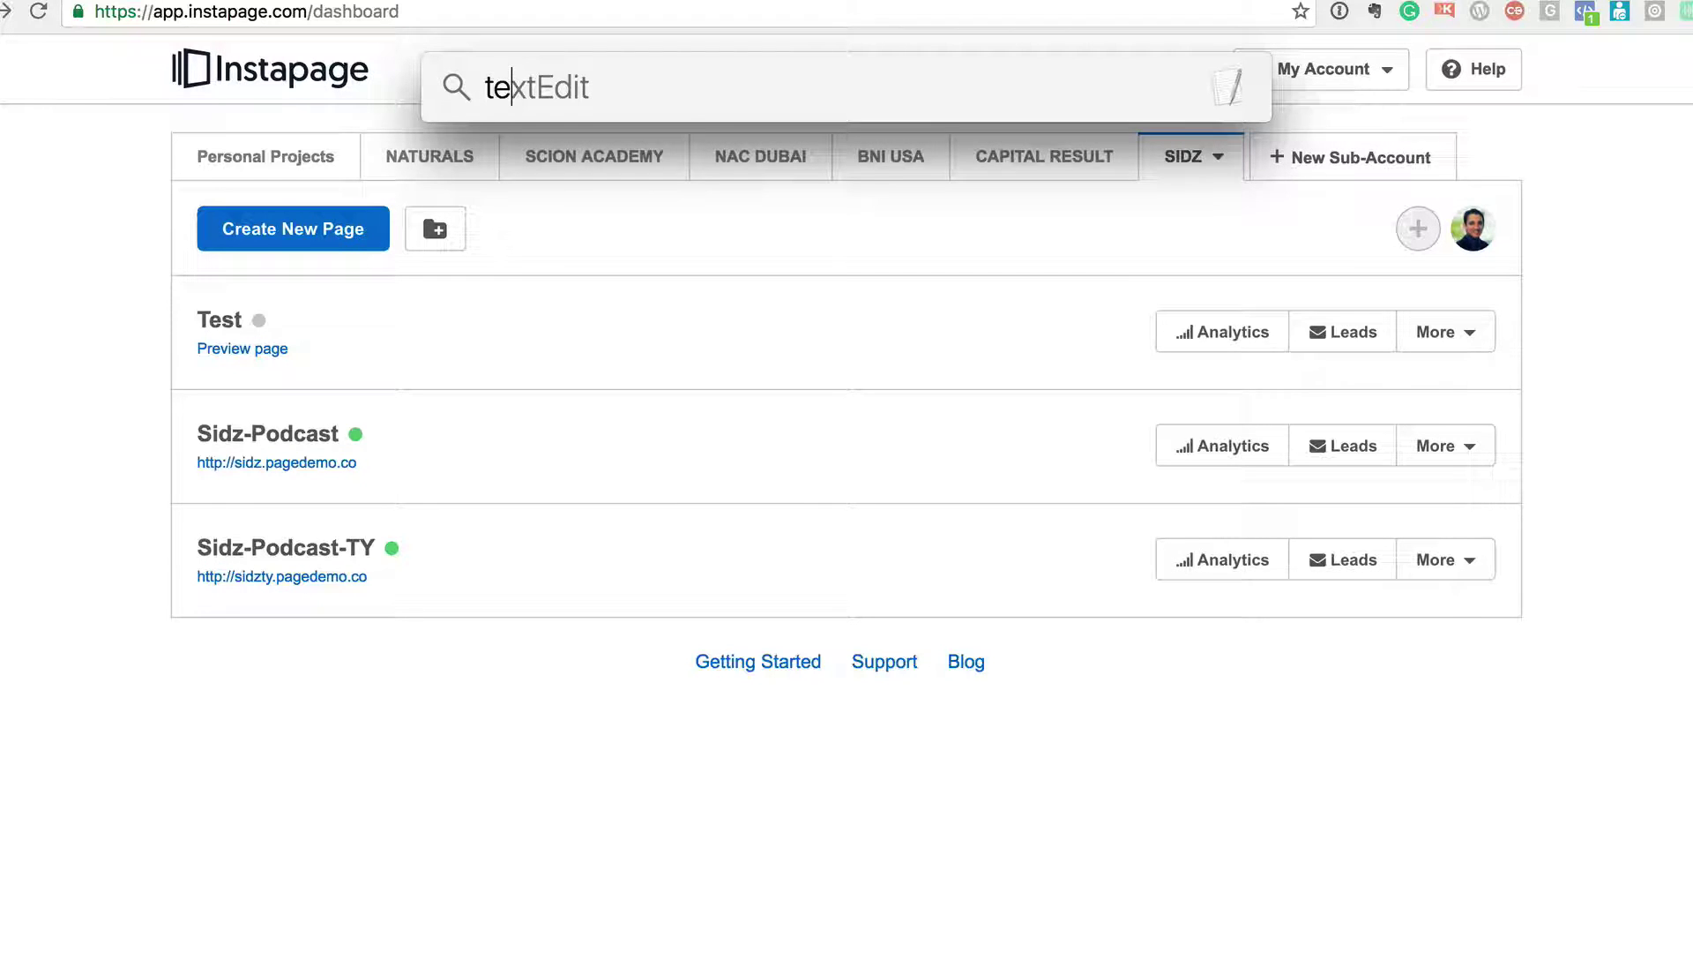
pyautogui.press('Return')
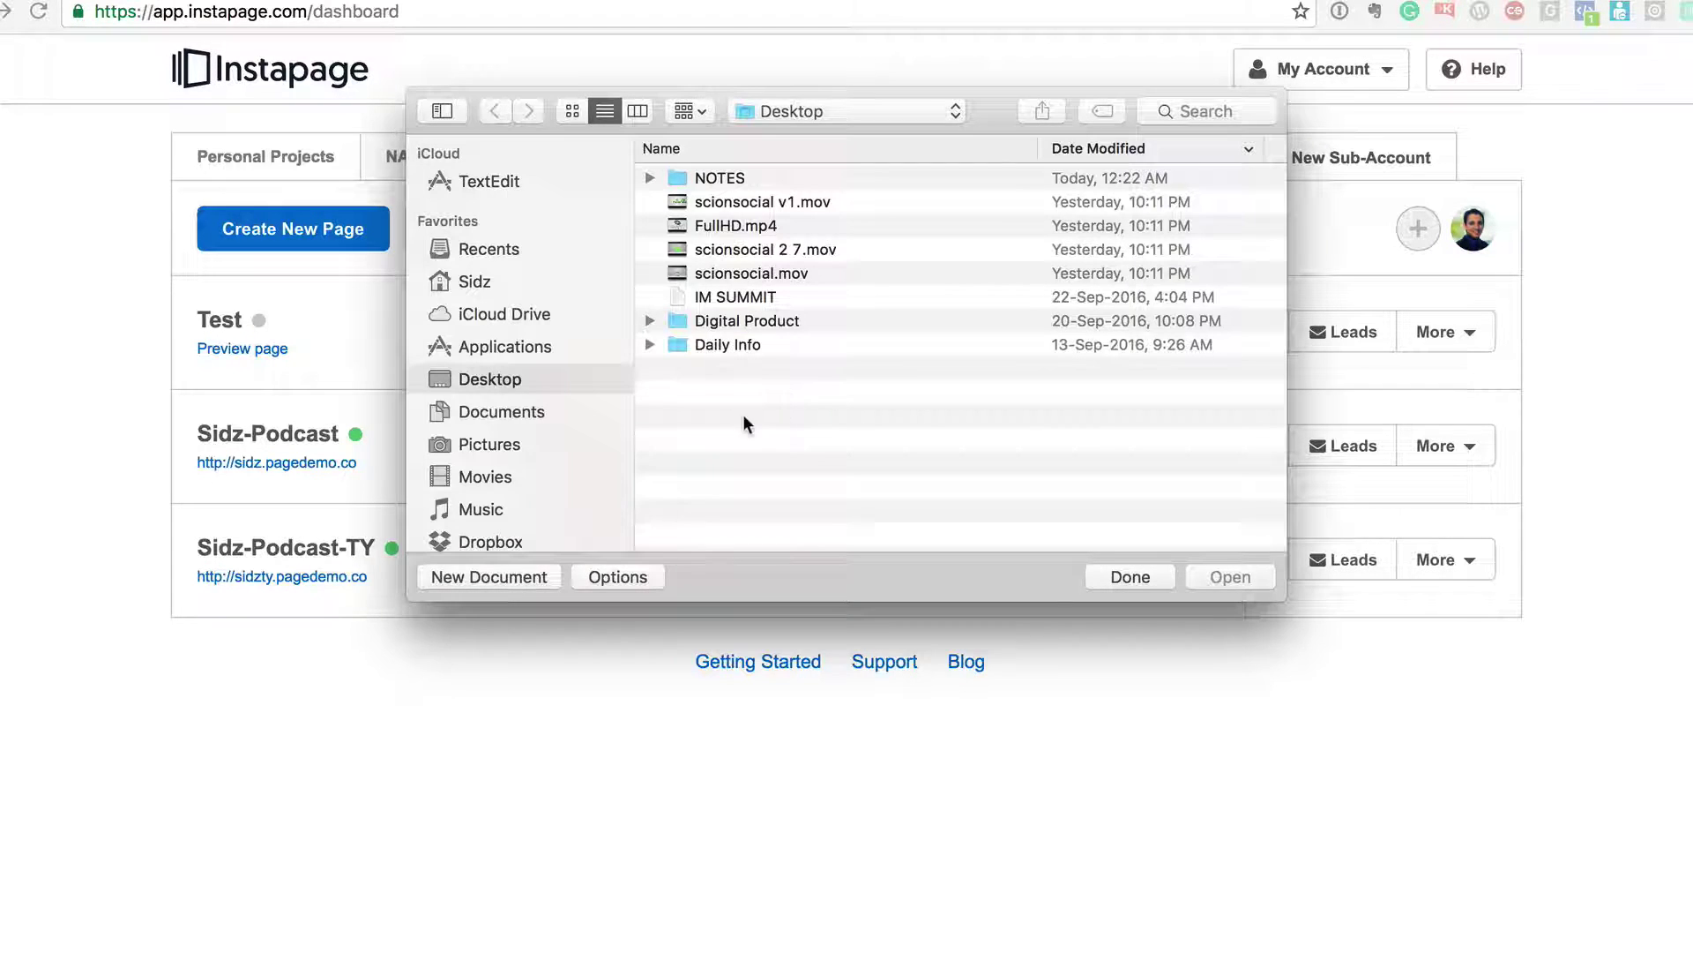
pyautogui.press('super+n')
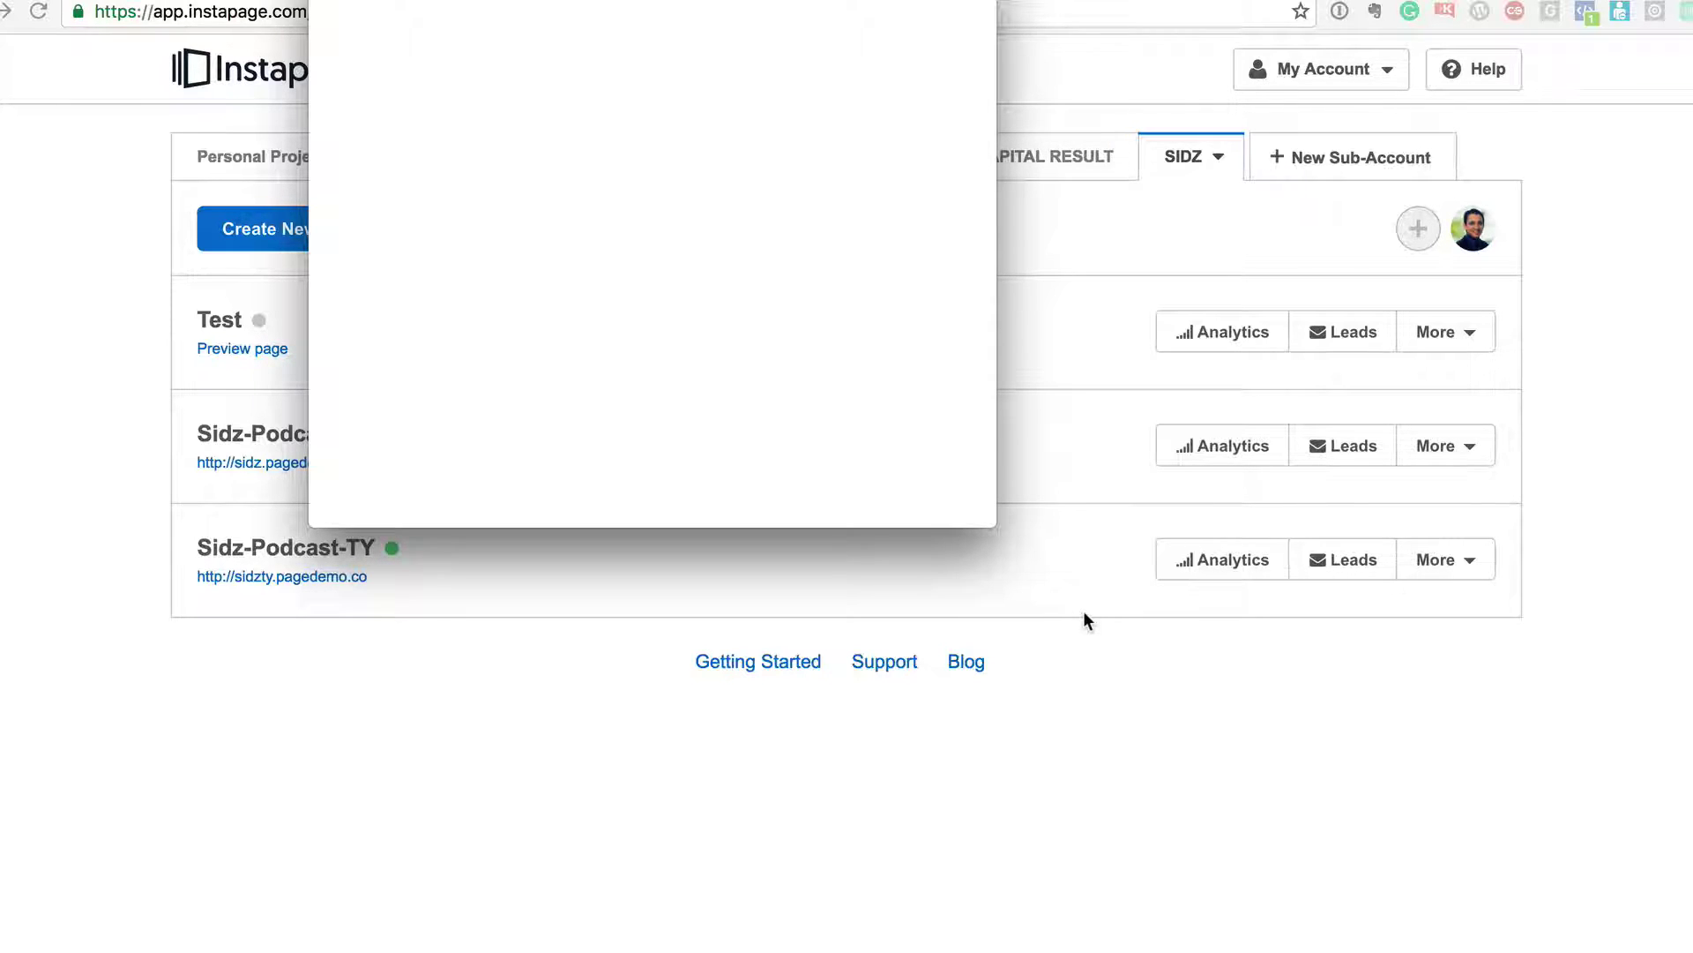
pyautogui.click(1358, 76)
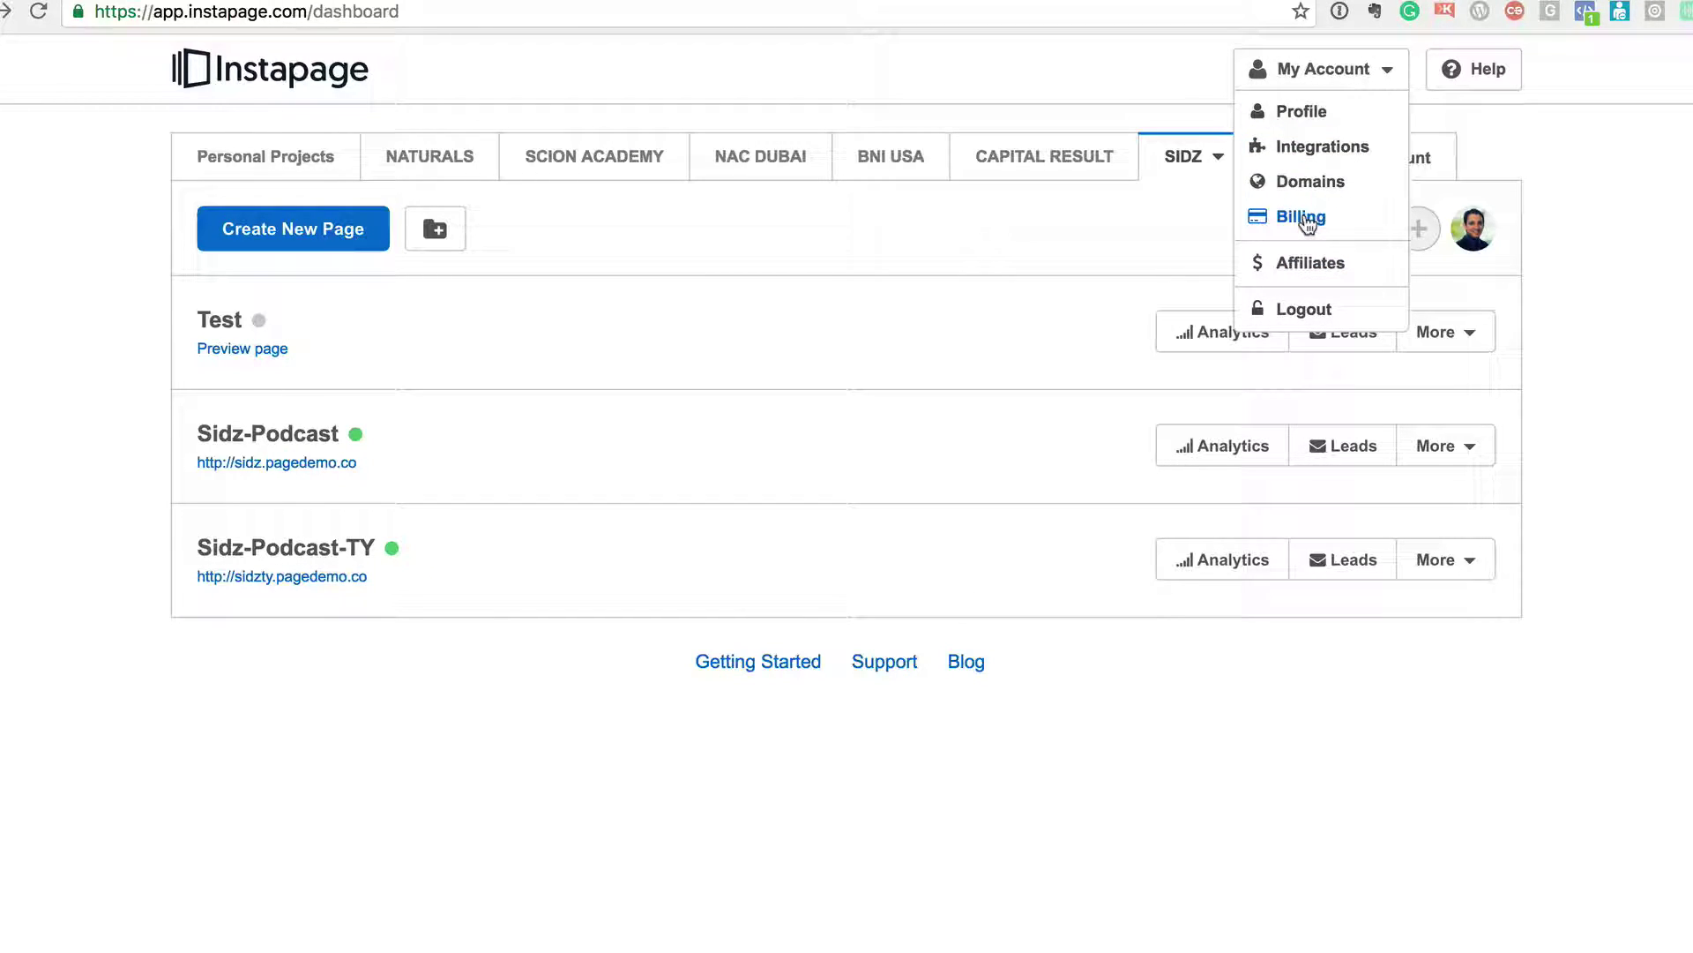
pyautogui.click(771, 388)
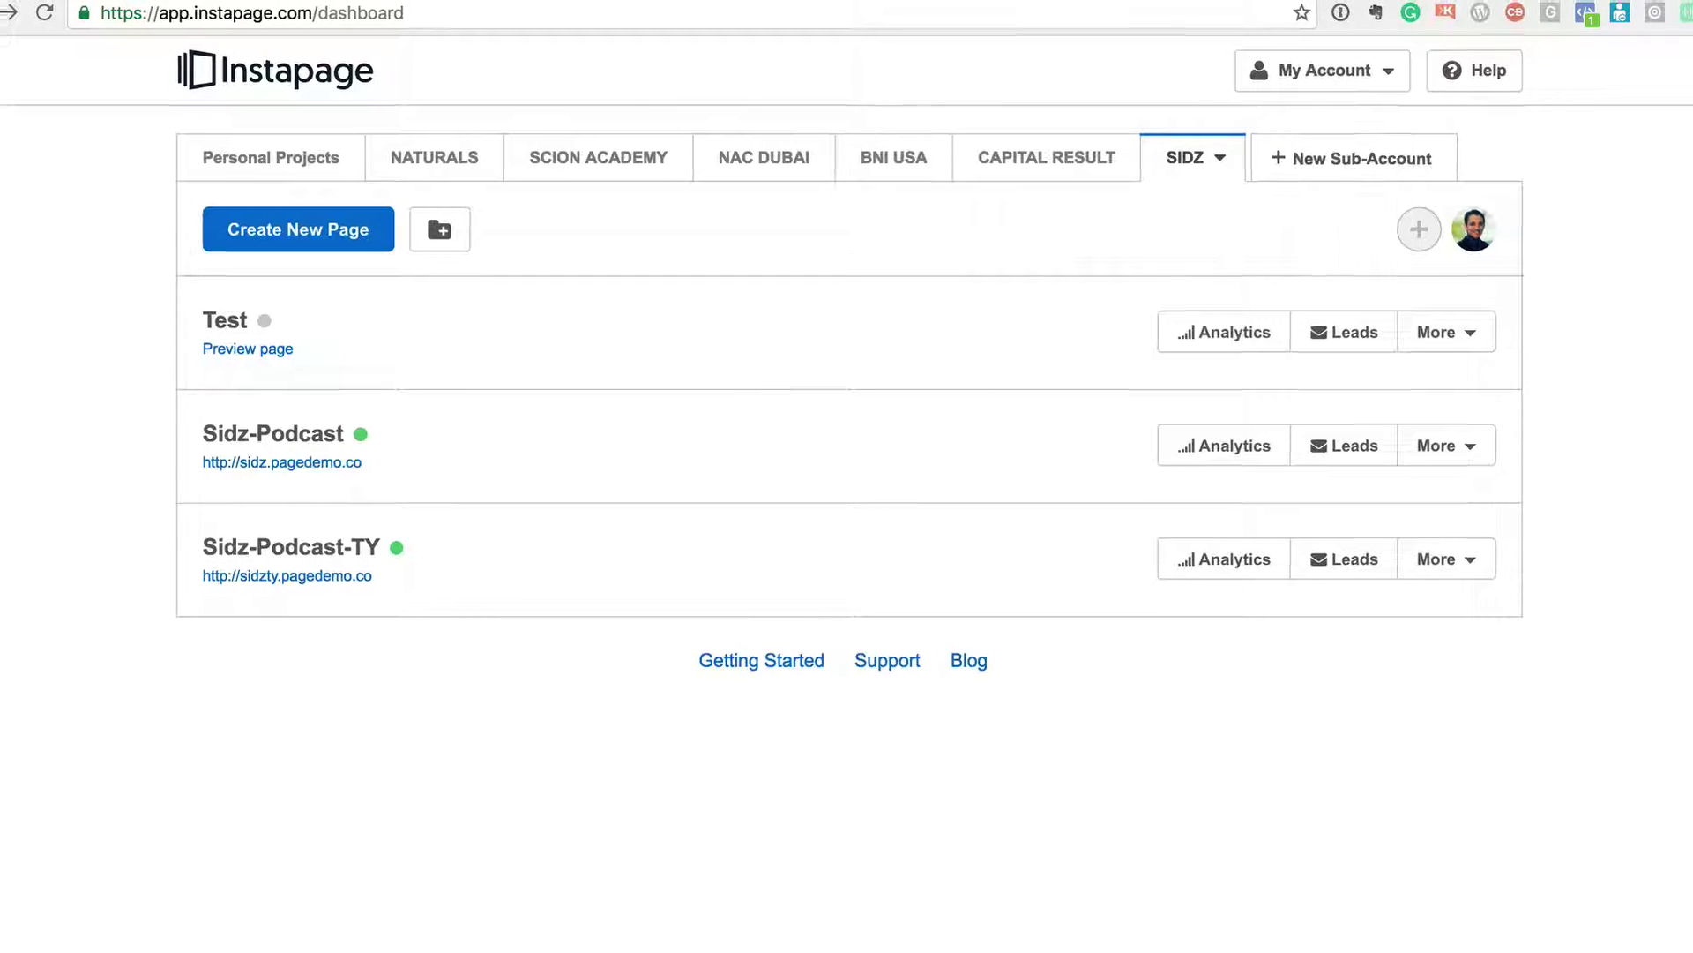
pyautogui.hotkey('ctrl', 'Up')
pyautogui.hotkey('ctrl', 'Up')
pyautogui.hotkey('ctrl', 'Up')
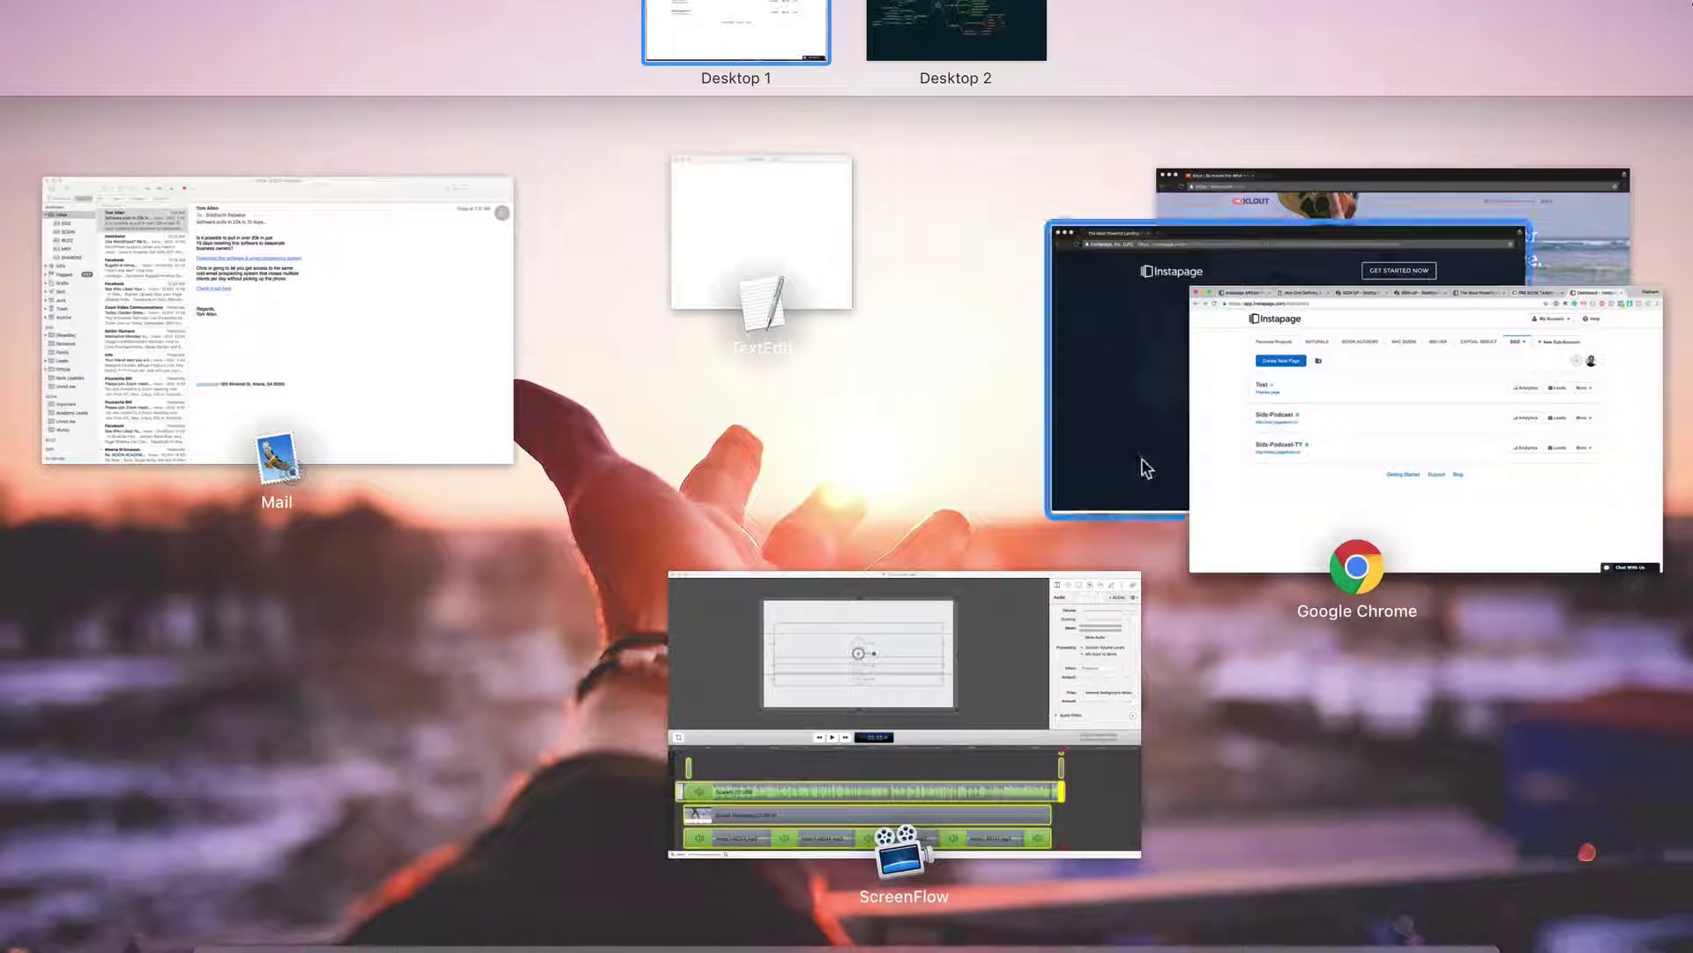
# - In the other Chrome window, open instapage.com in a new tab and go to its pricing page
pyautogui.click(1142, 462)
pyautogui.press('super+t')
pyautogui.write('instapage.com')
pyautogui.press('Return')
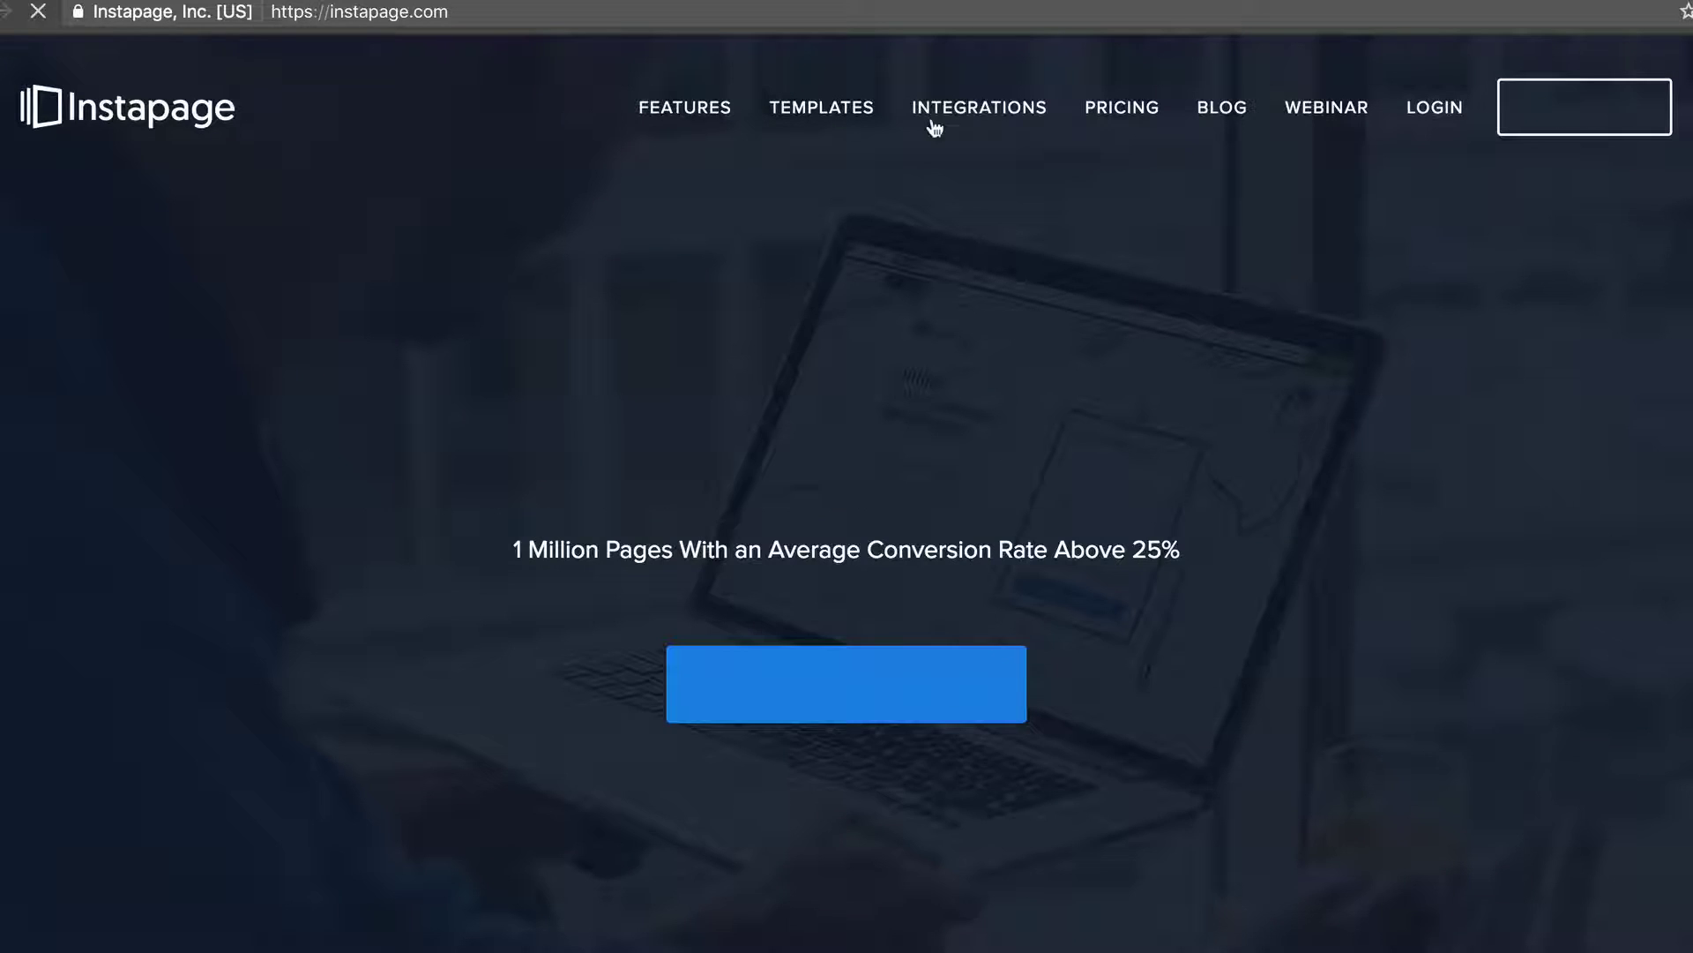
pyautogui.click(1083, 104)
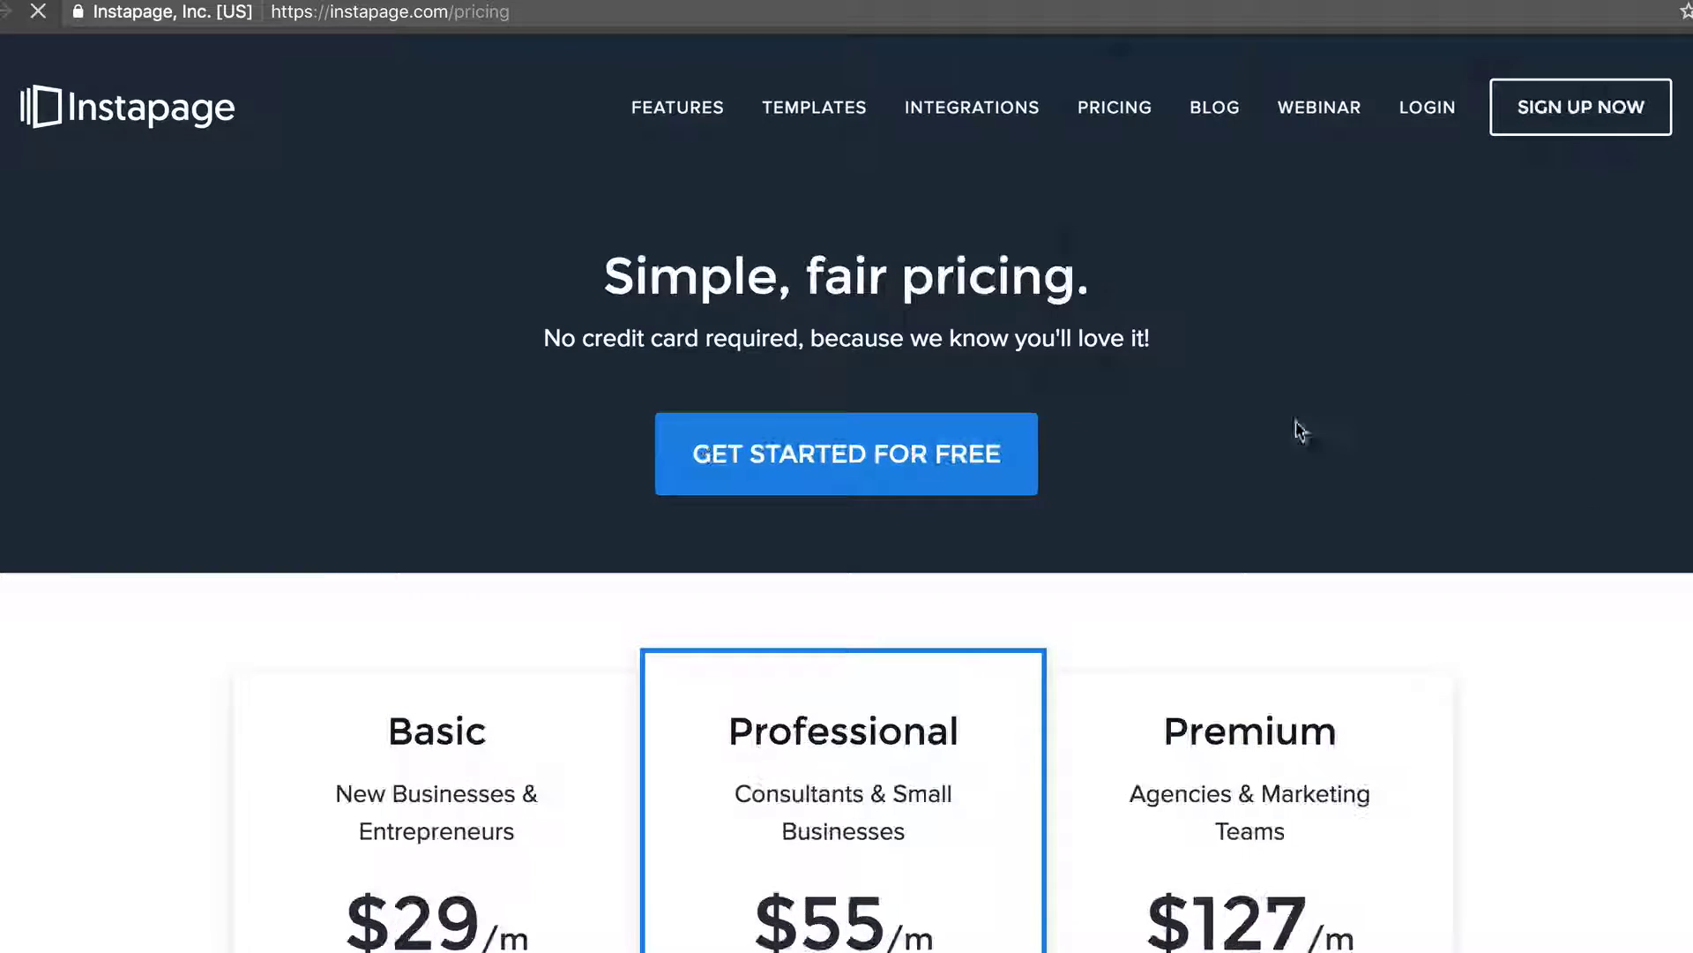
# - Review the Basic $29, Professional $55 and Premium $127 plans, then return to the SIDZ dashboard window
pyautogui.scroll(-6, 1297, 427)
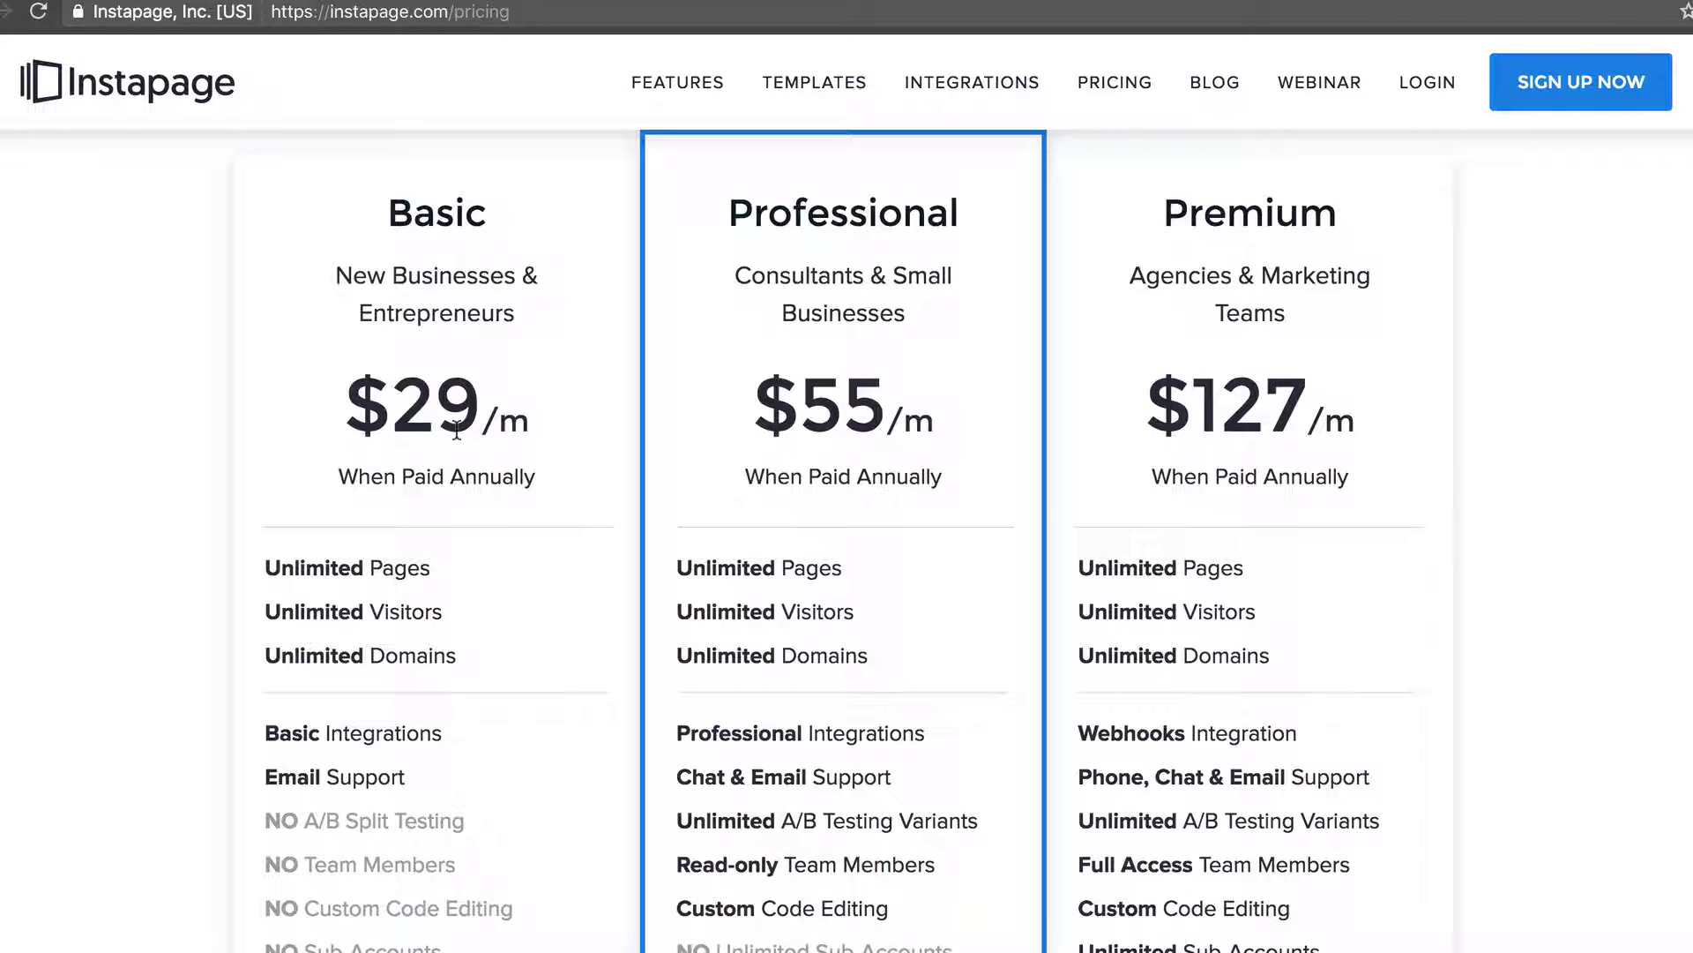
pyautogui.scroll(-3, 816, 392)
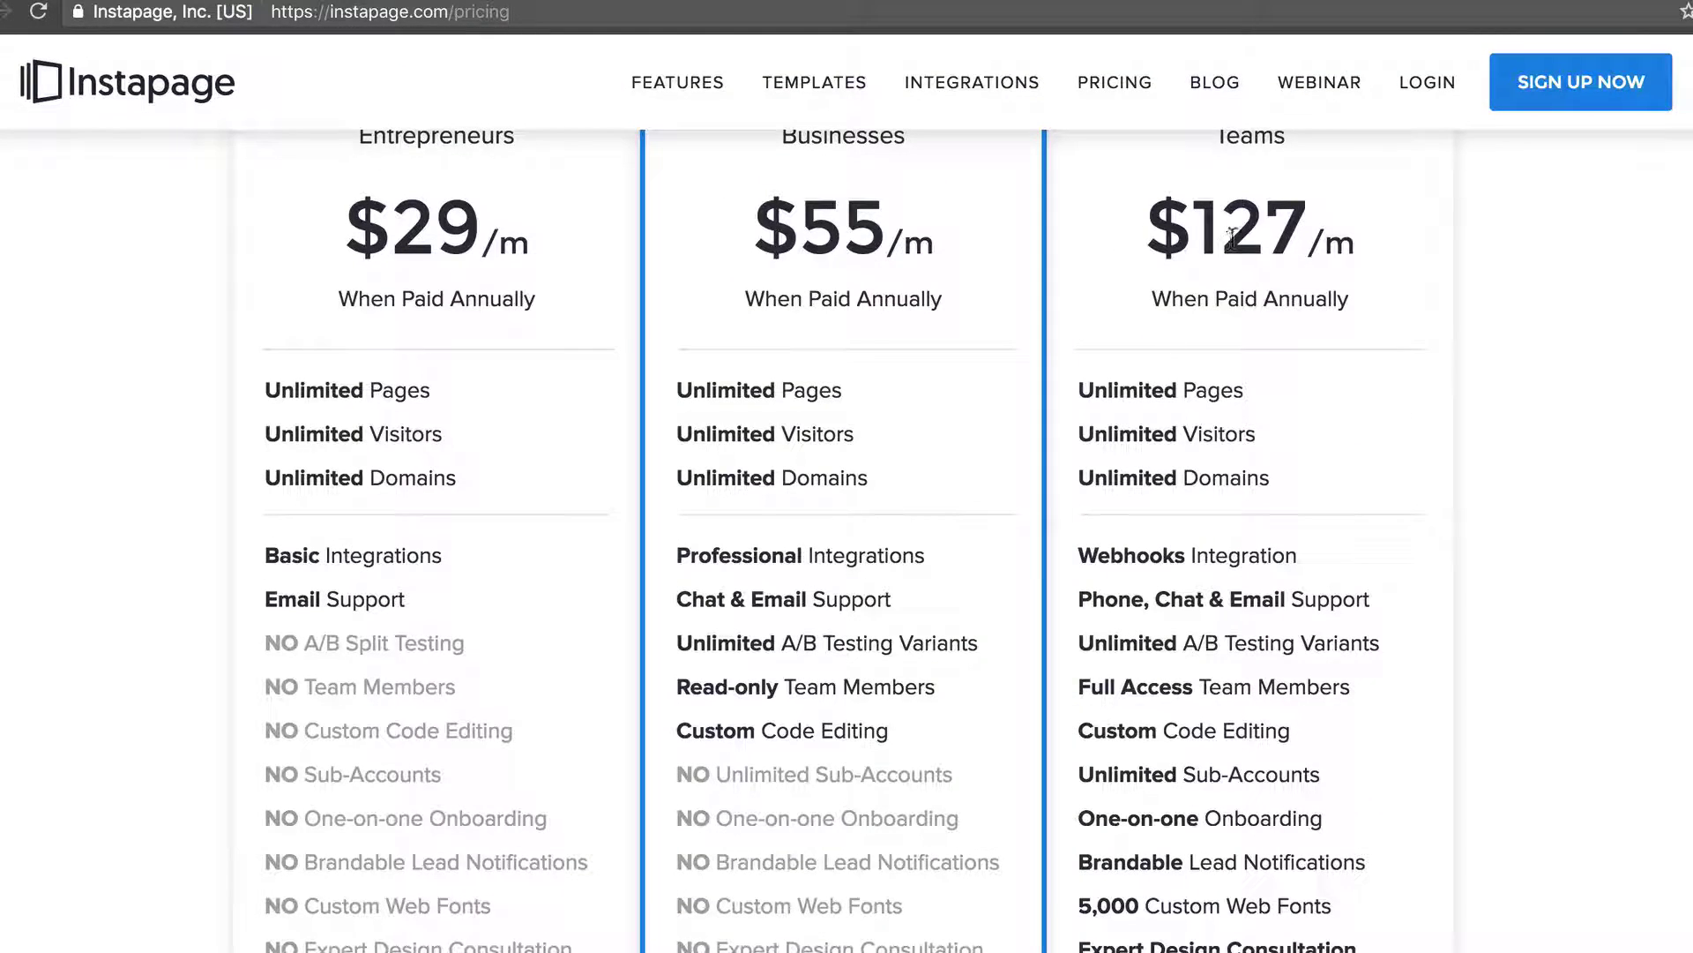
pyautogui.moveTo(1187, 229); pyautogui.dragTo(1358, 246)
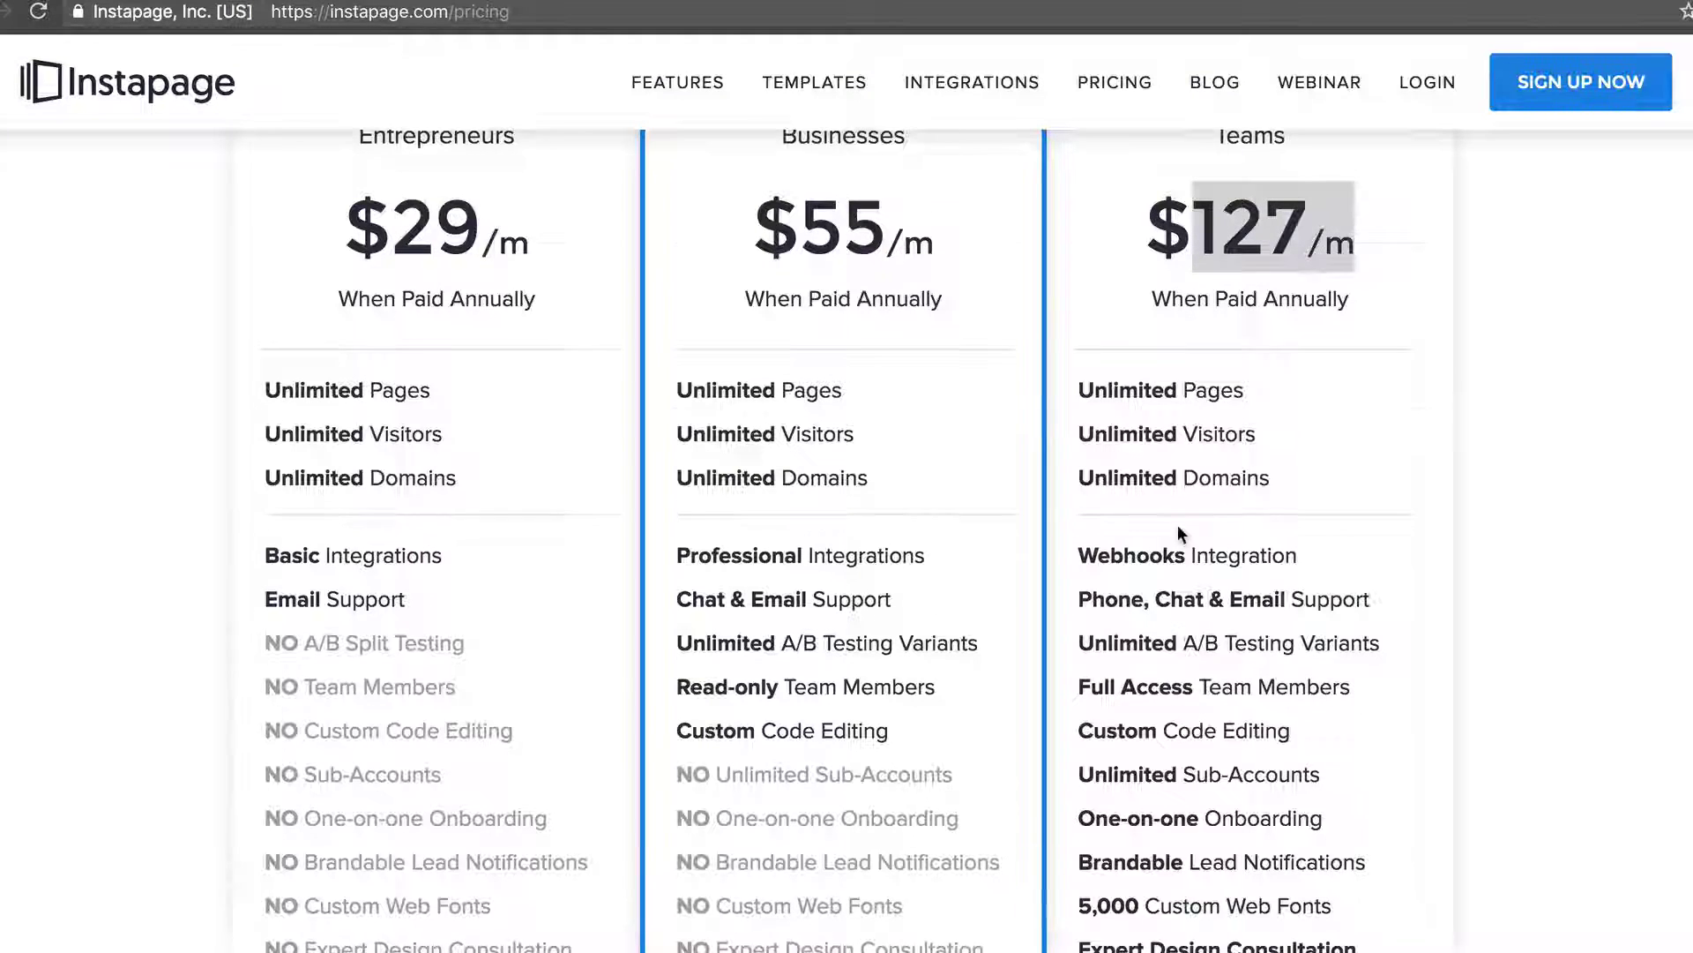
pyautogui.scroll(-2, 1177, 529)
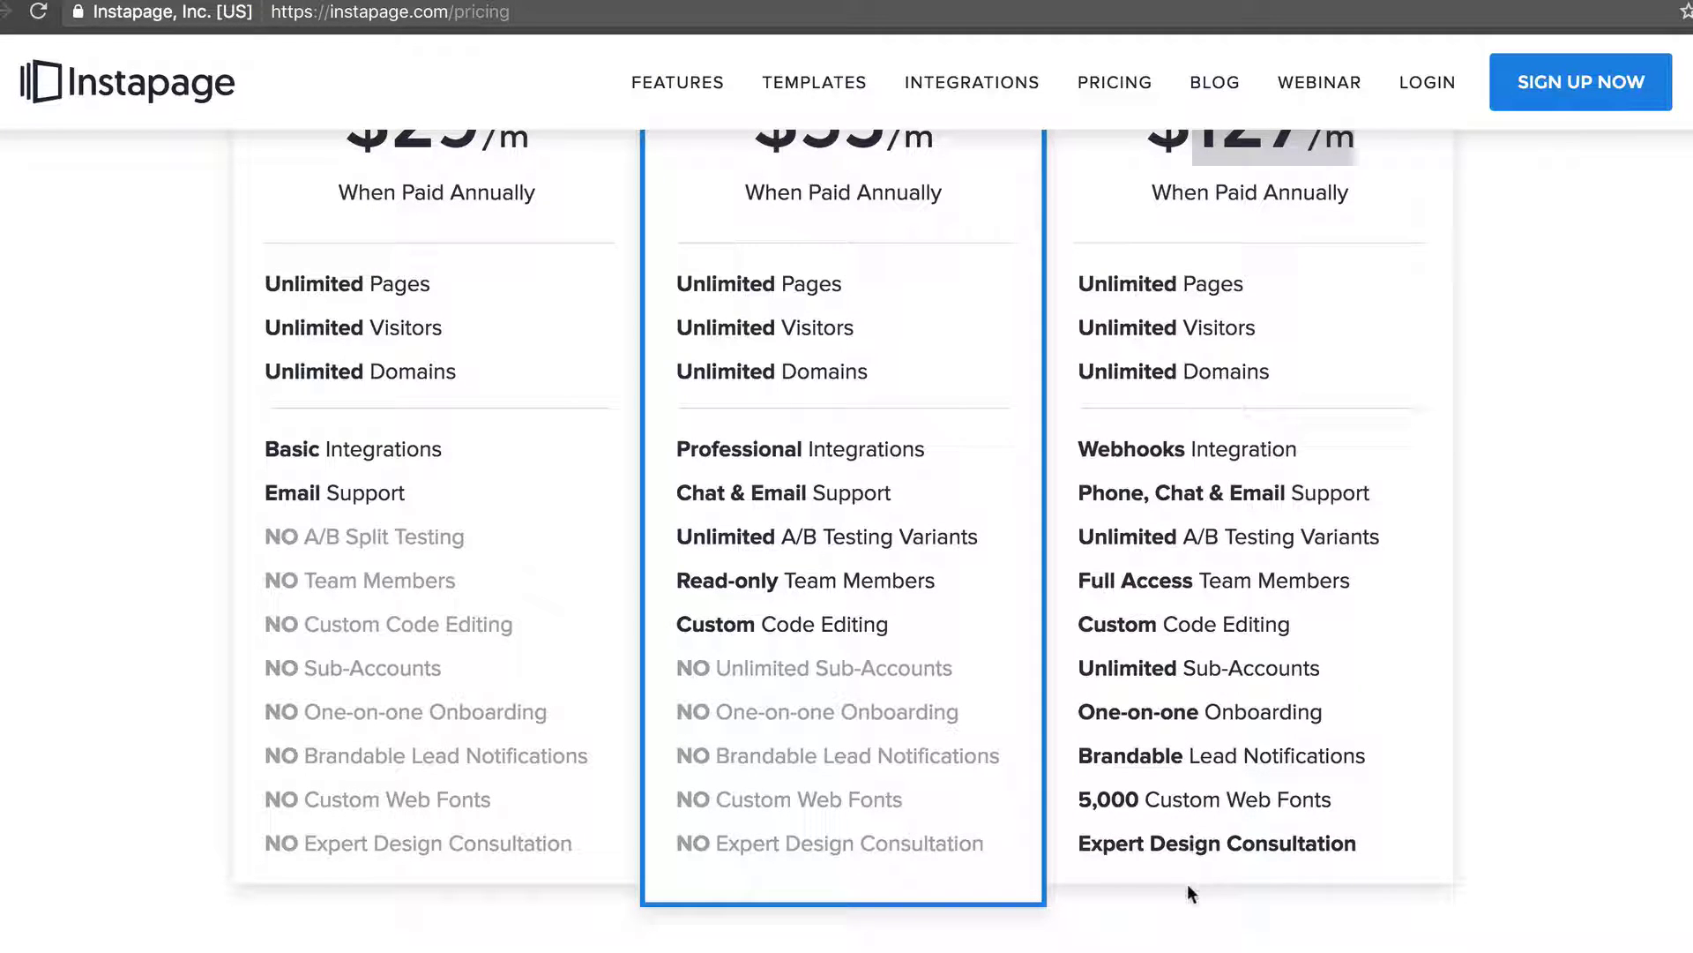
pyautogui.scroll(3, 1103, 655)
pyautogui.scroll(1, 1103, 654)
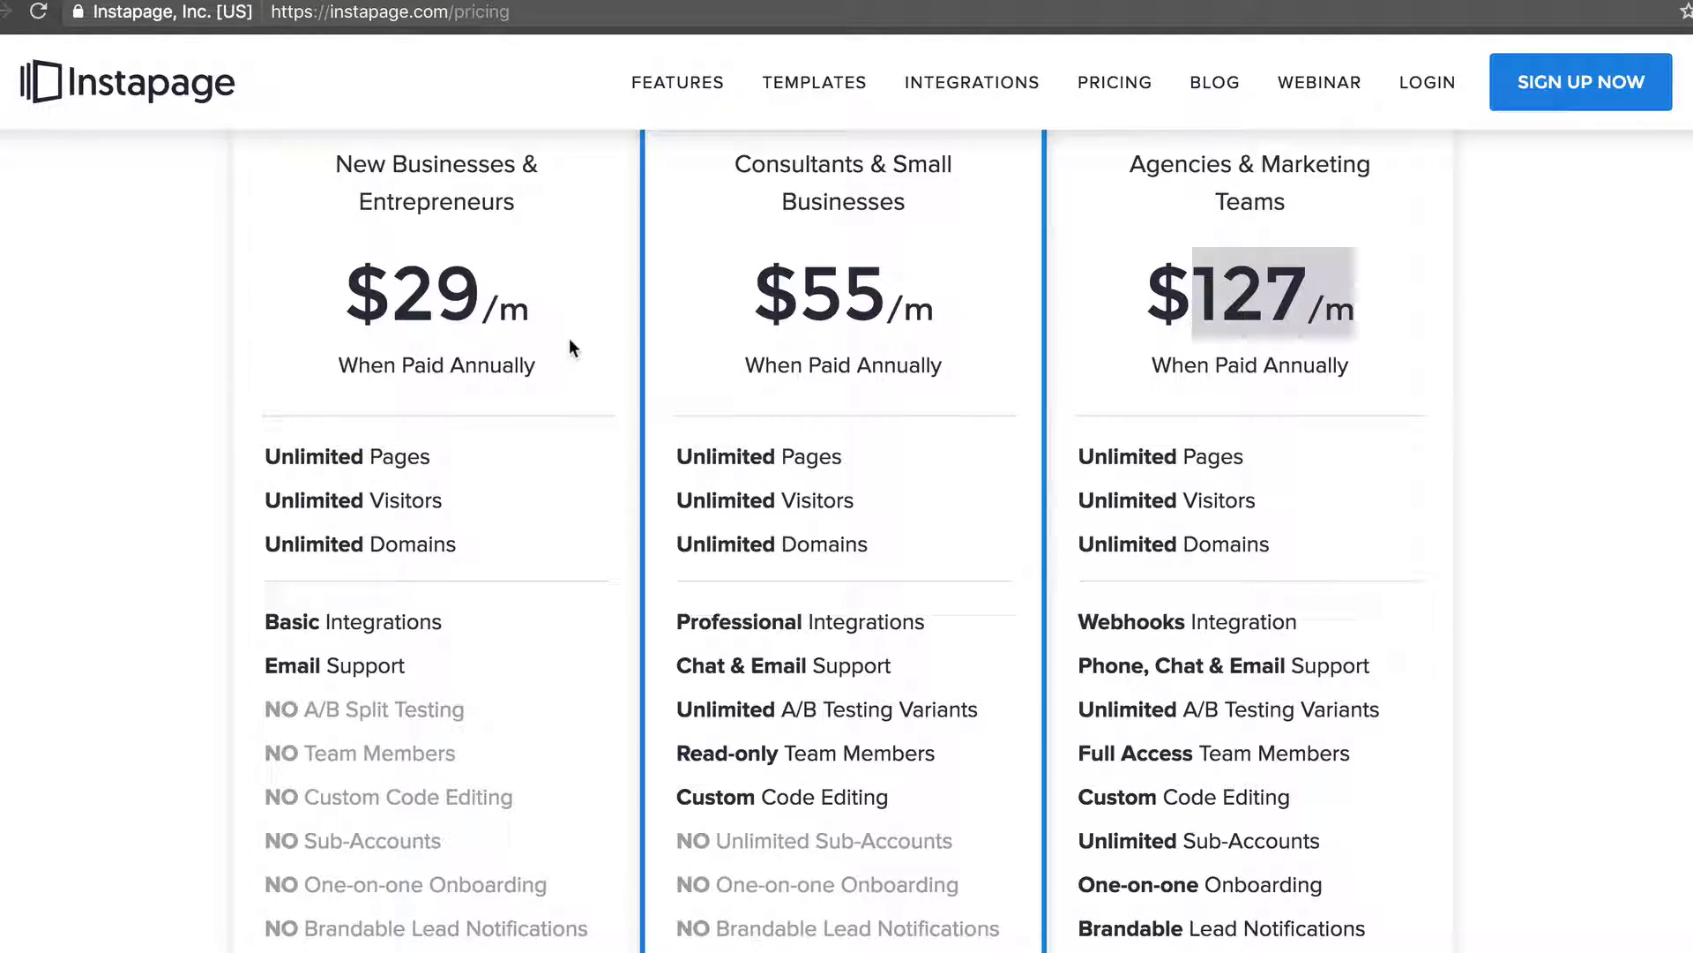
pyautogui.hotkey('ctrl', 'Up')
pyautogui.click(1141, 441)
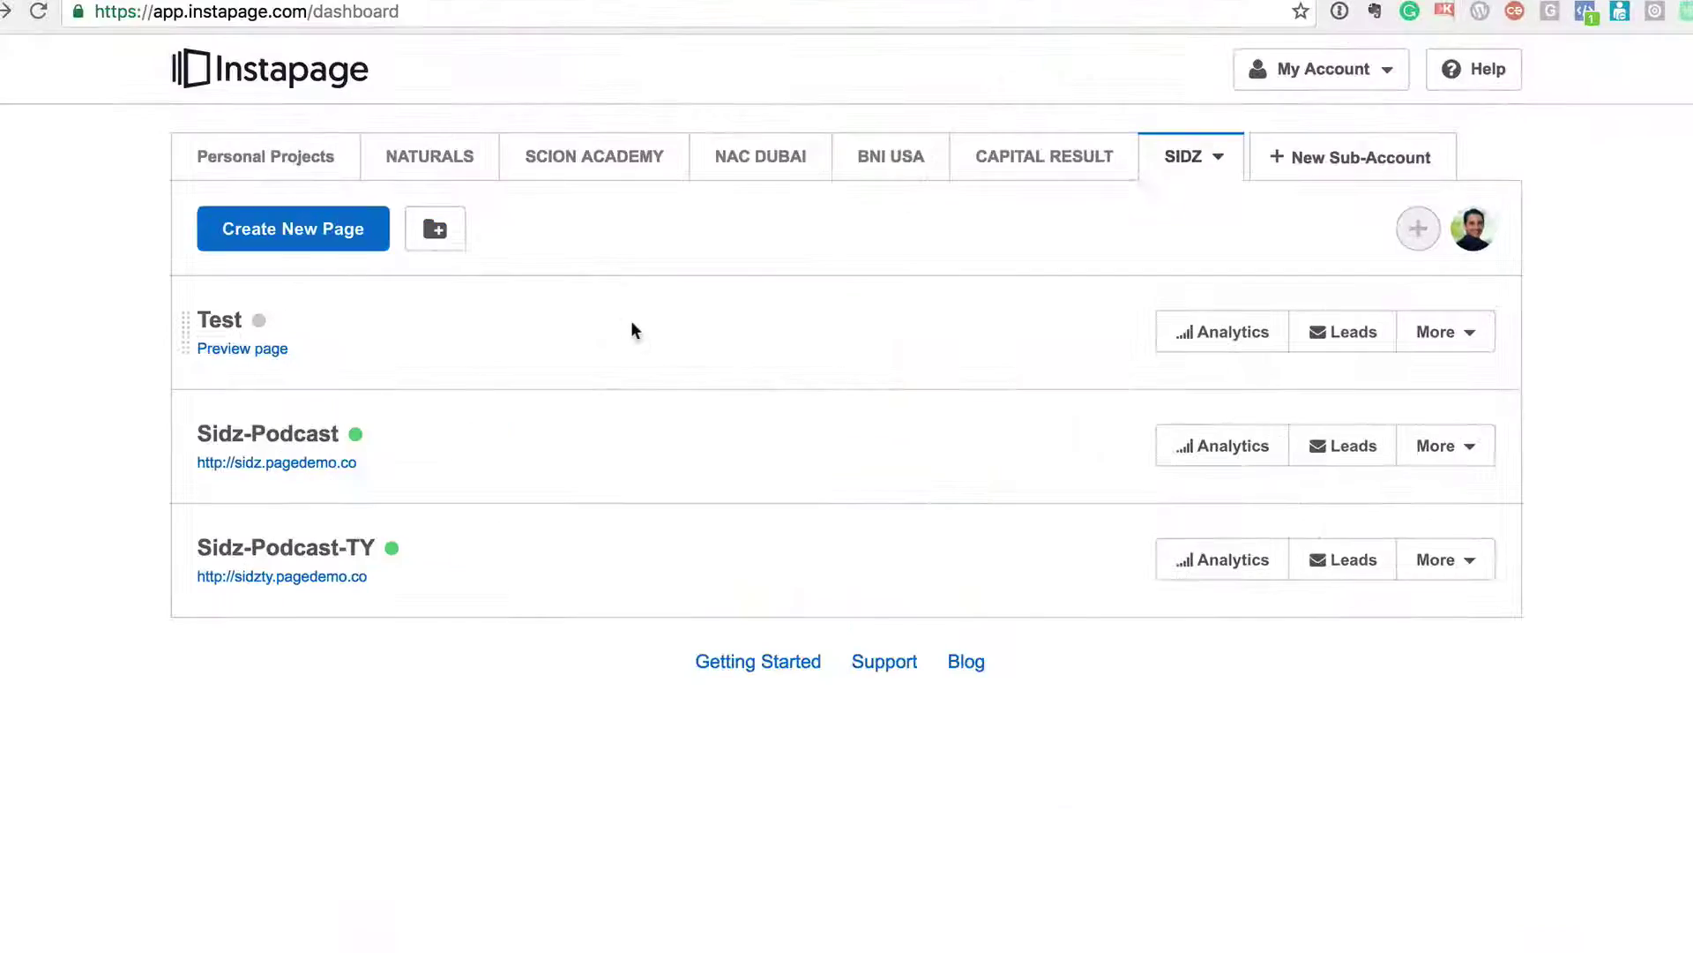
# - Type bit.ly/instapage-free into the blank TextEdit document, correcting the typo
pyautogui.hotkey('ctrl', 'Up')
pyautogui.click(739, 205)
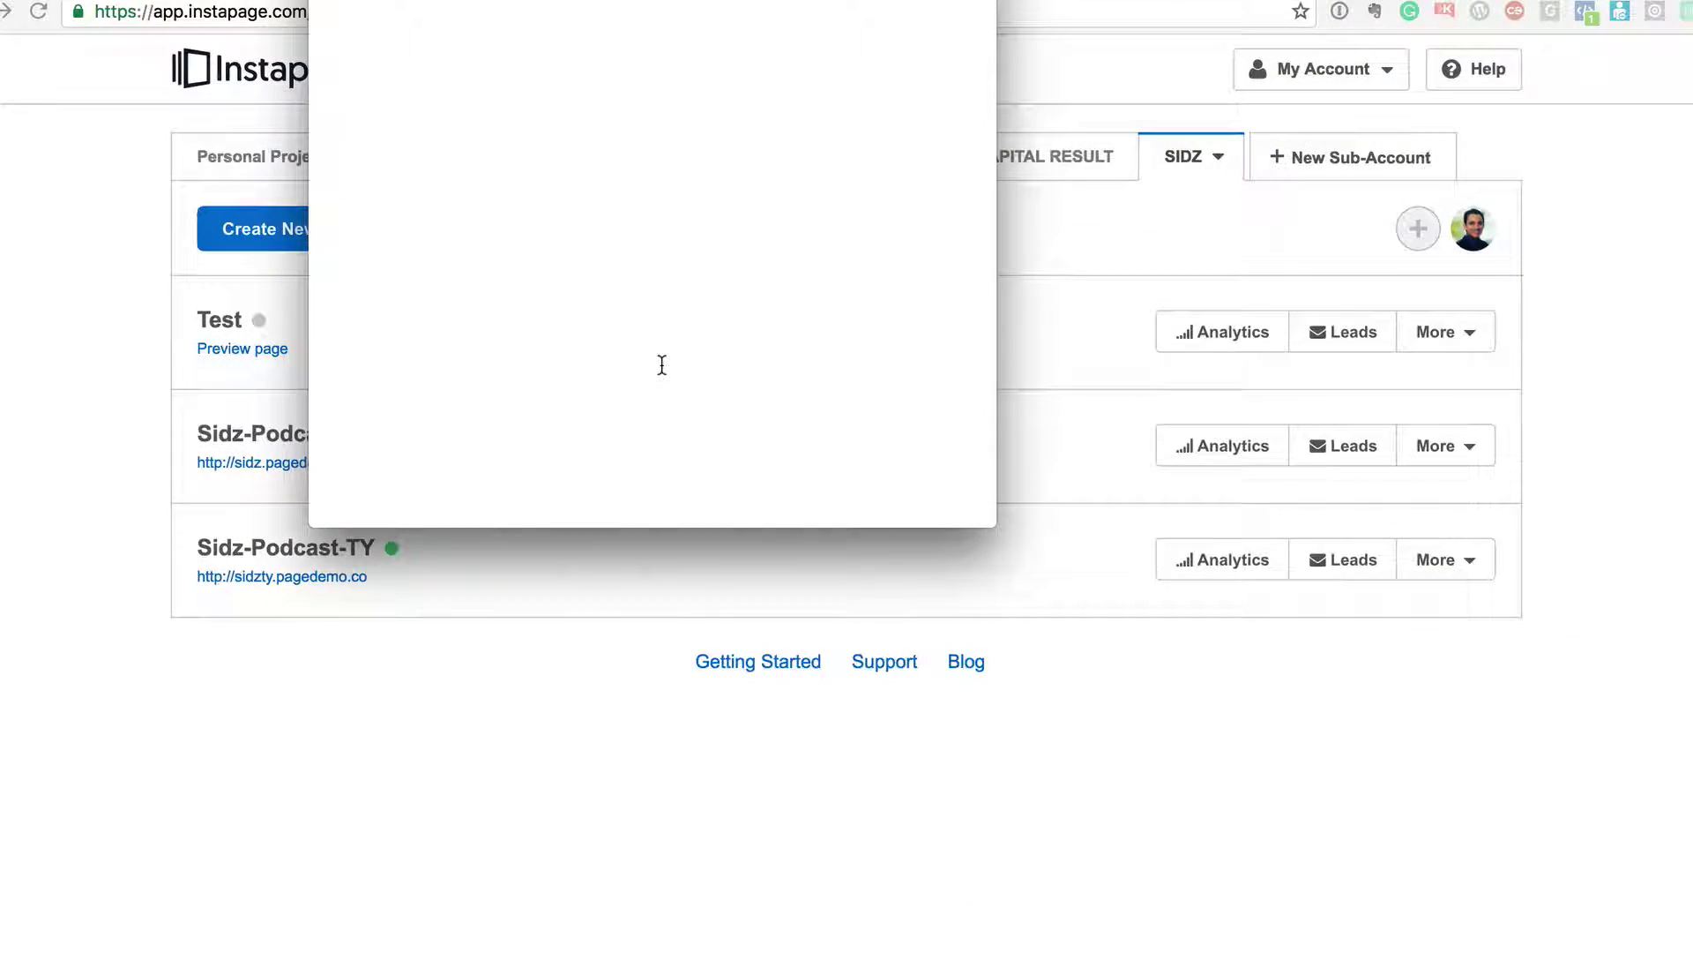
pyautogui.write('bit')
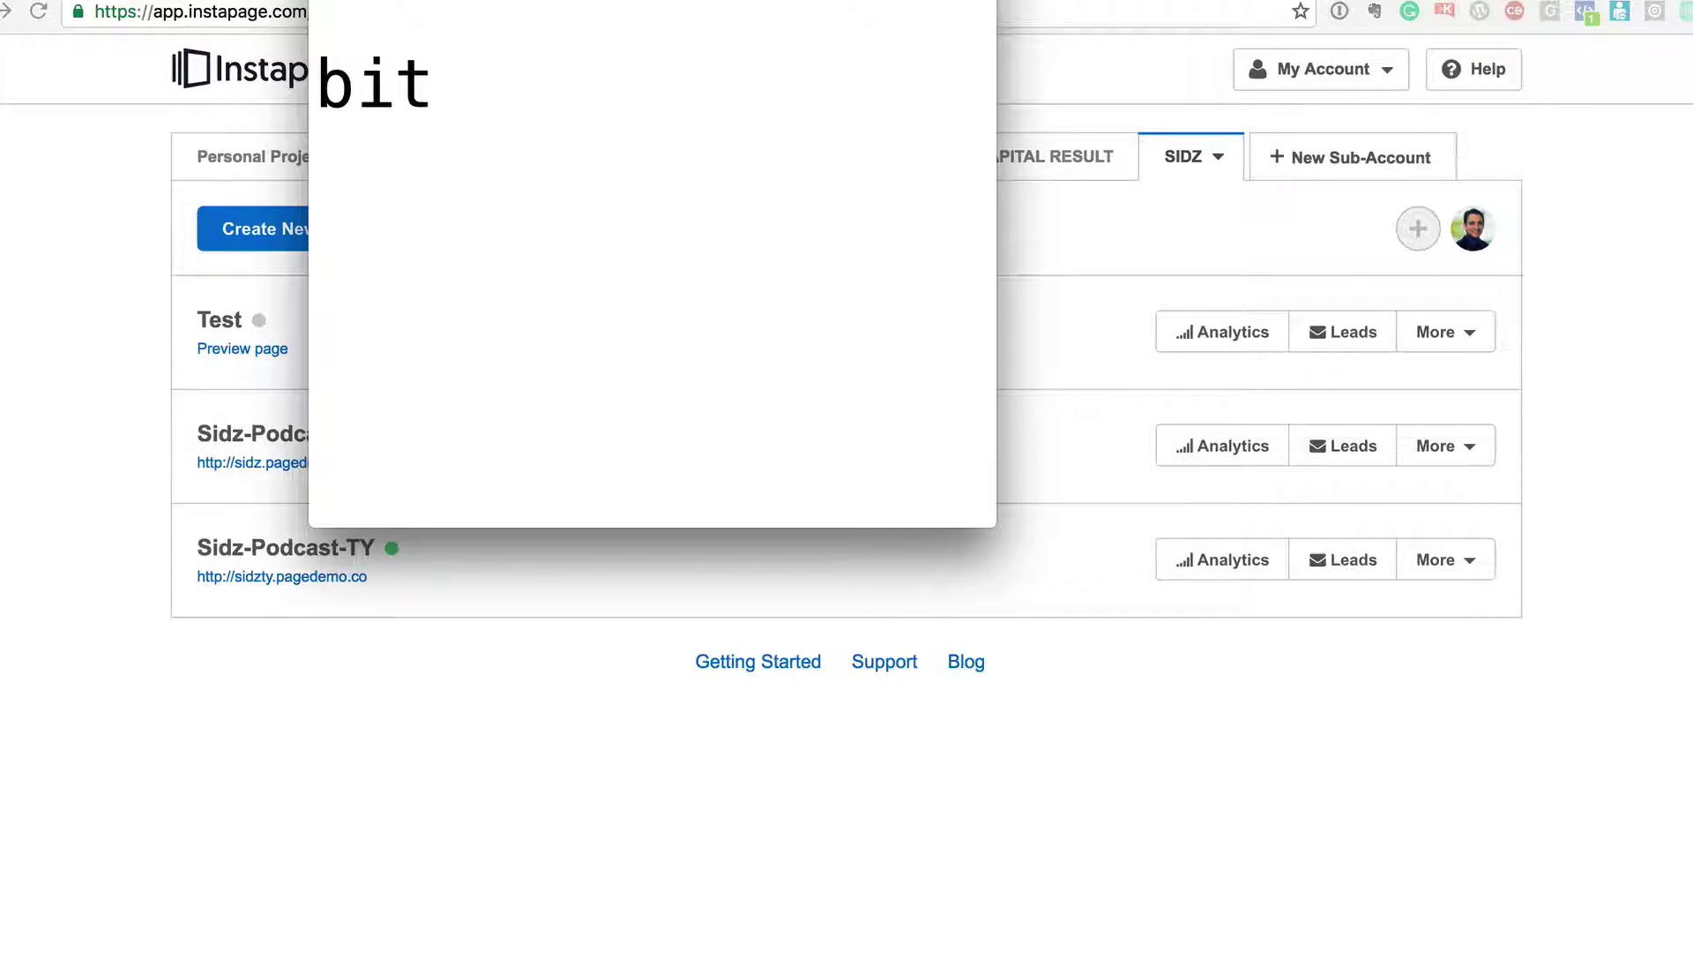
pyautogui.write('.ly/')
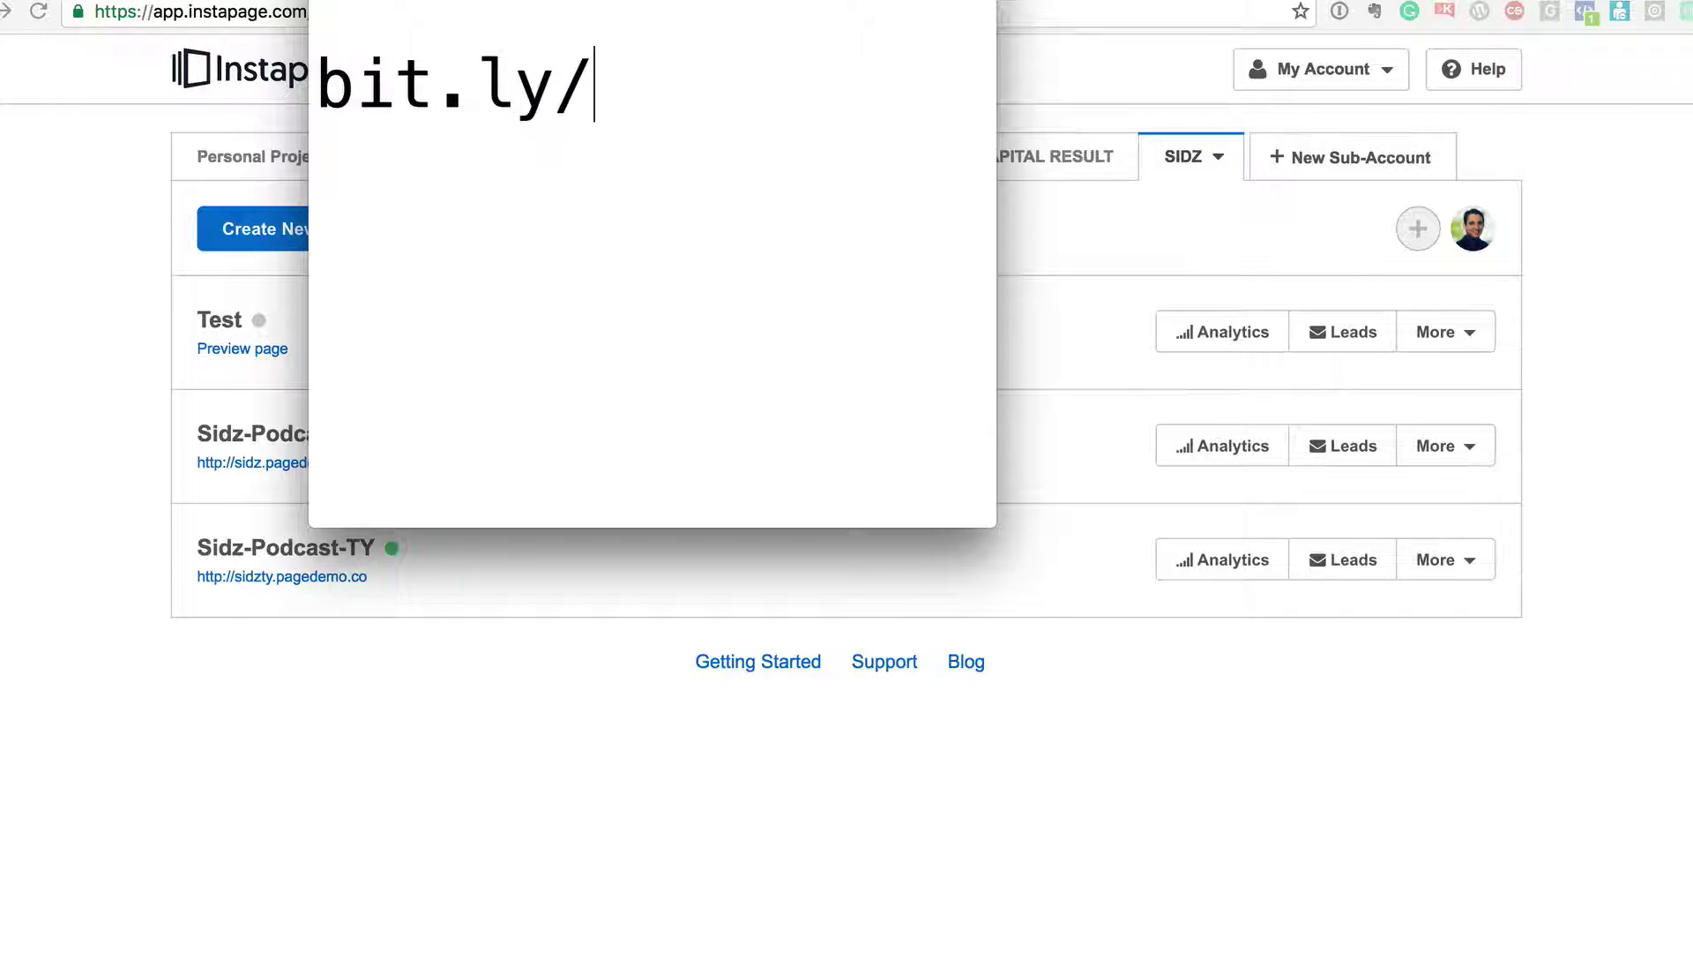
pyautogui.write('instapage')
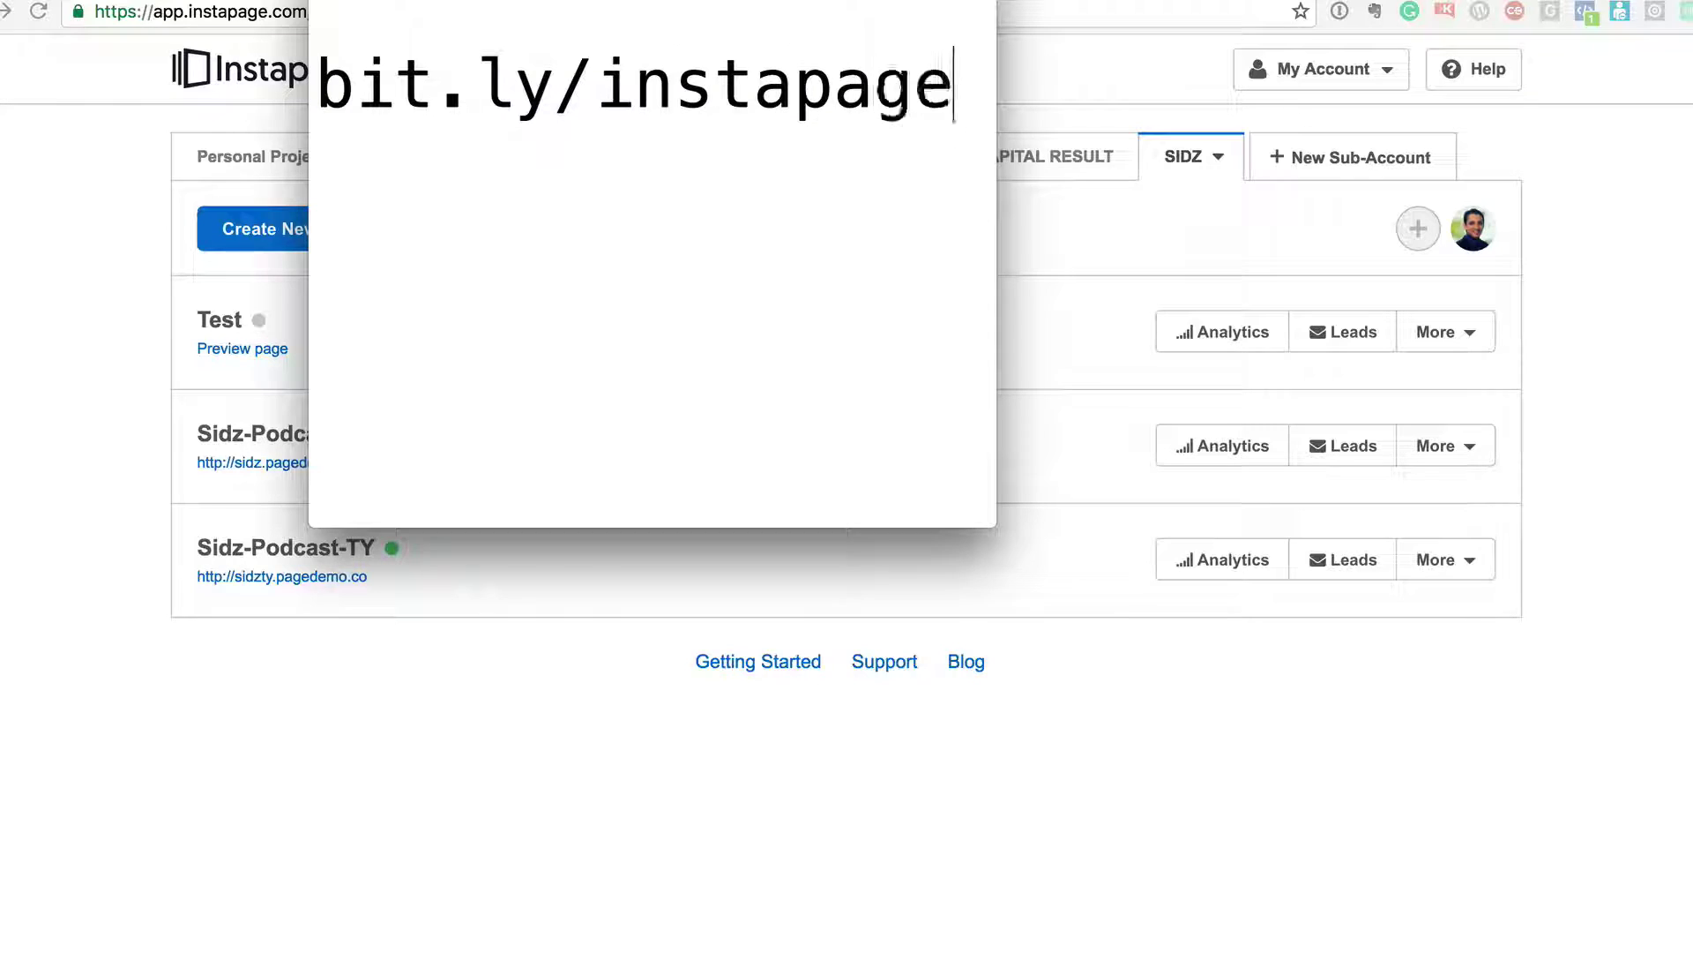
pyautogui.write('-free')
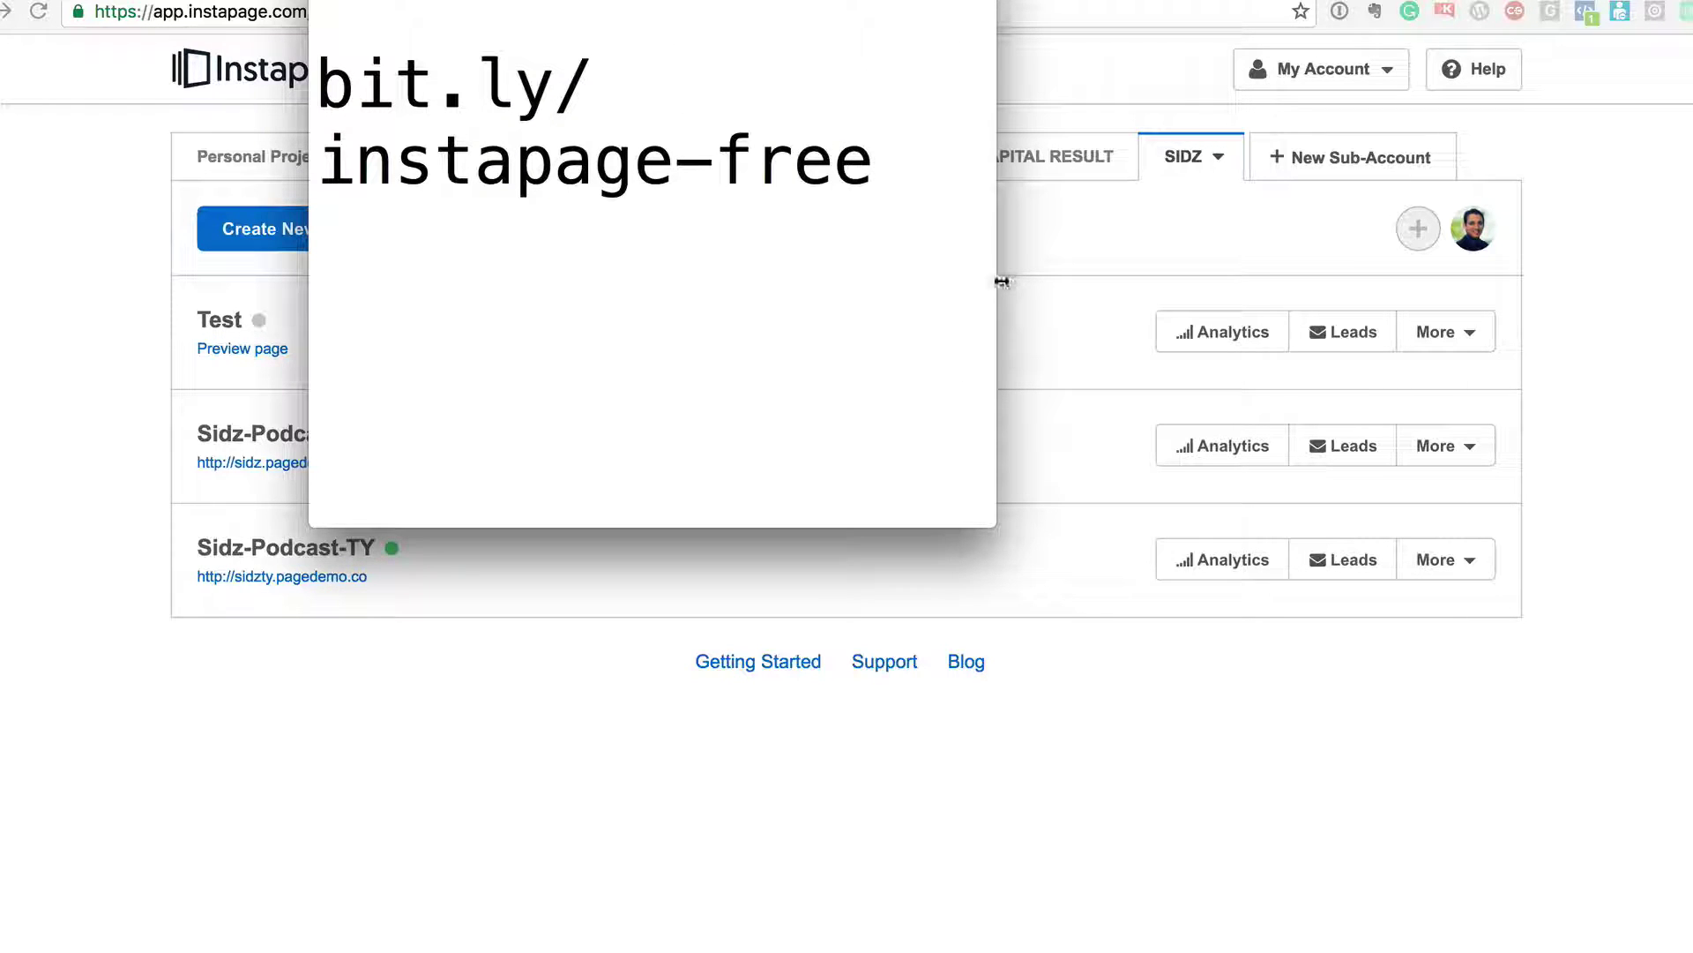
# - Widen and lower the TextEdit window so the link fits one line, then select that line
pyautogui.moveTo(1002, 280); pyautogui.dragTo(1217, 280)
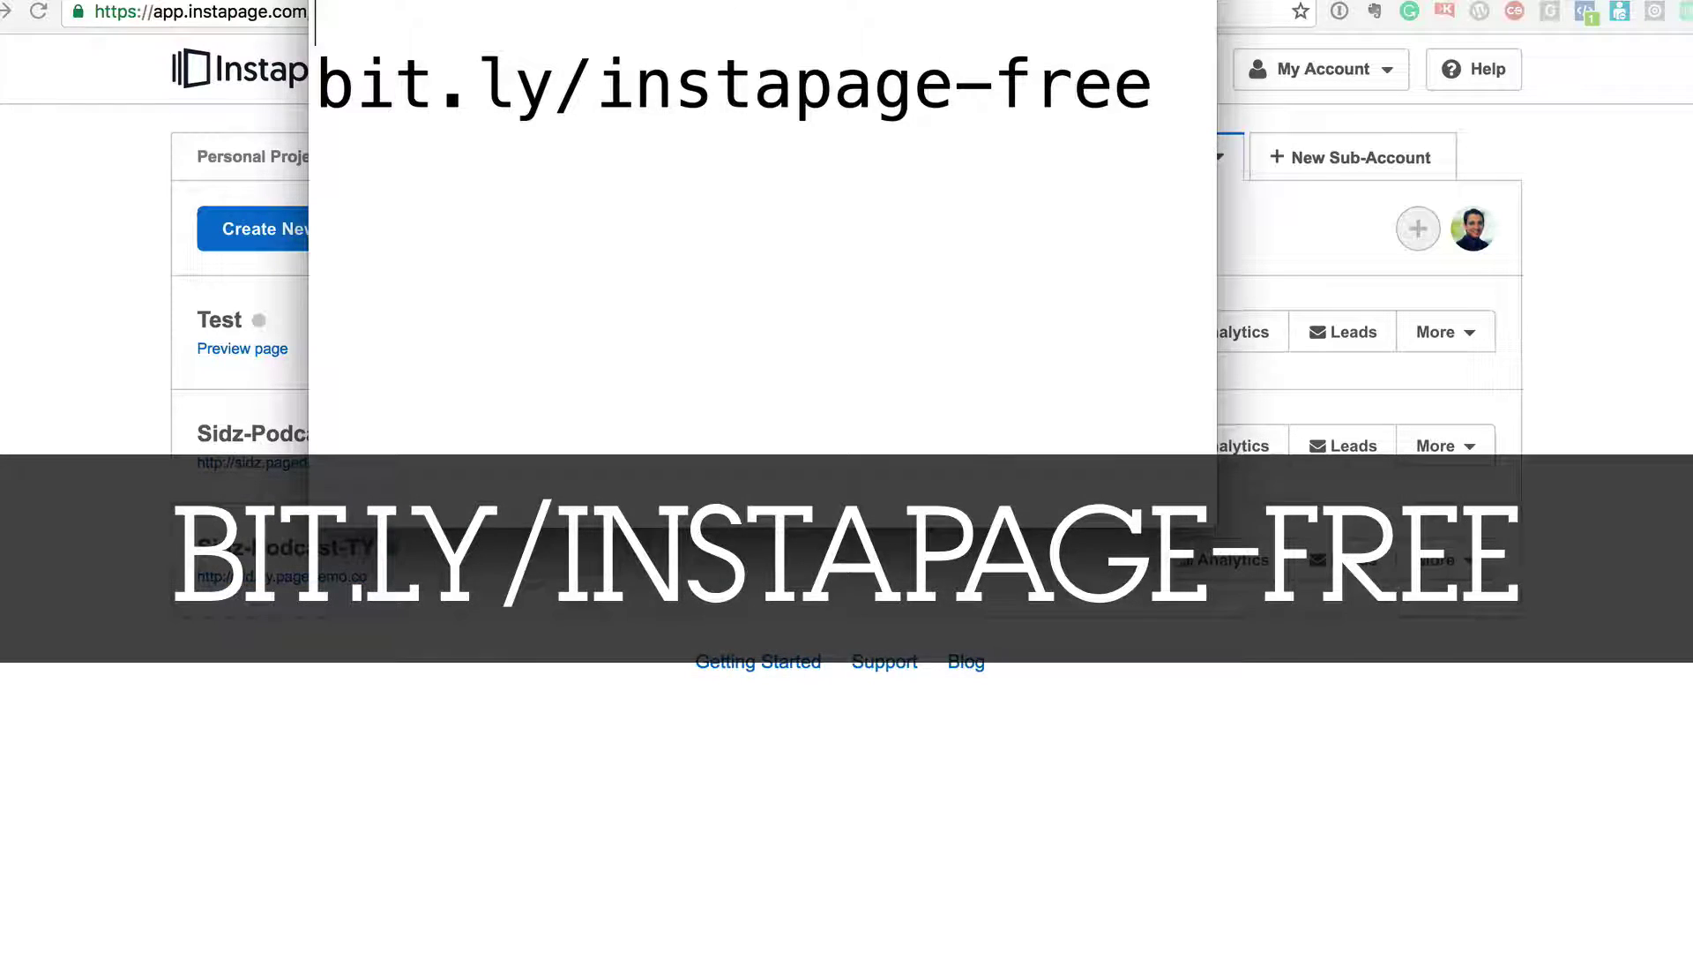
pyautogui.moveTo(569, 0); pyautogui.dragTo(605, 103)
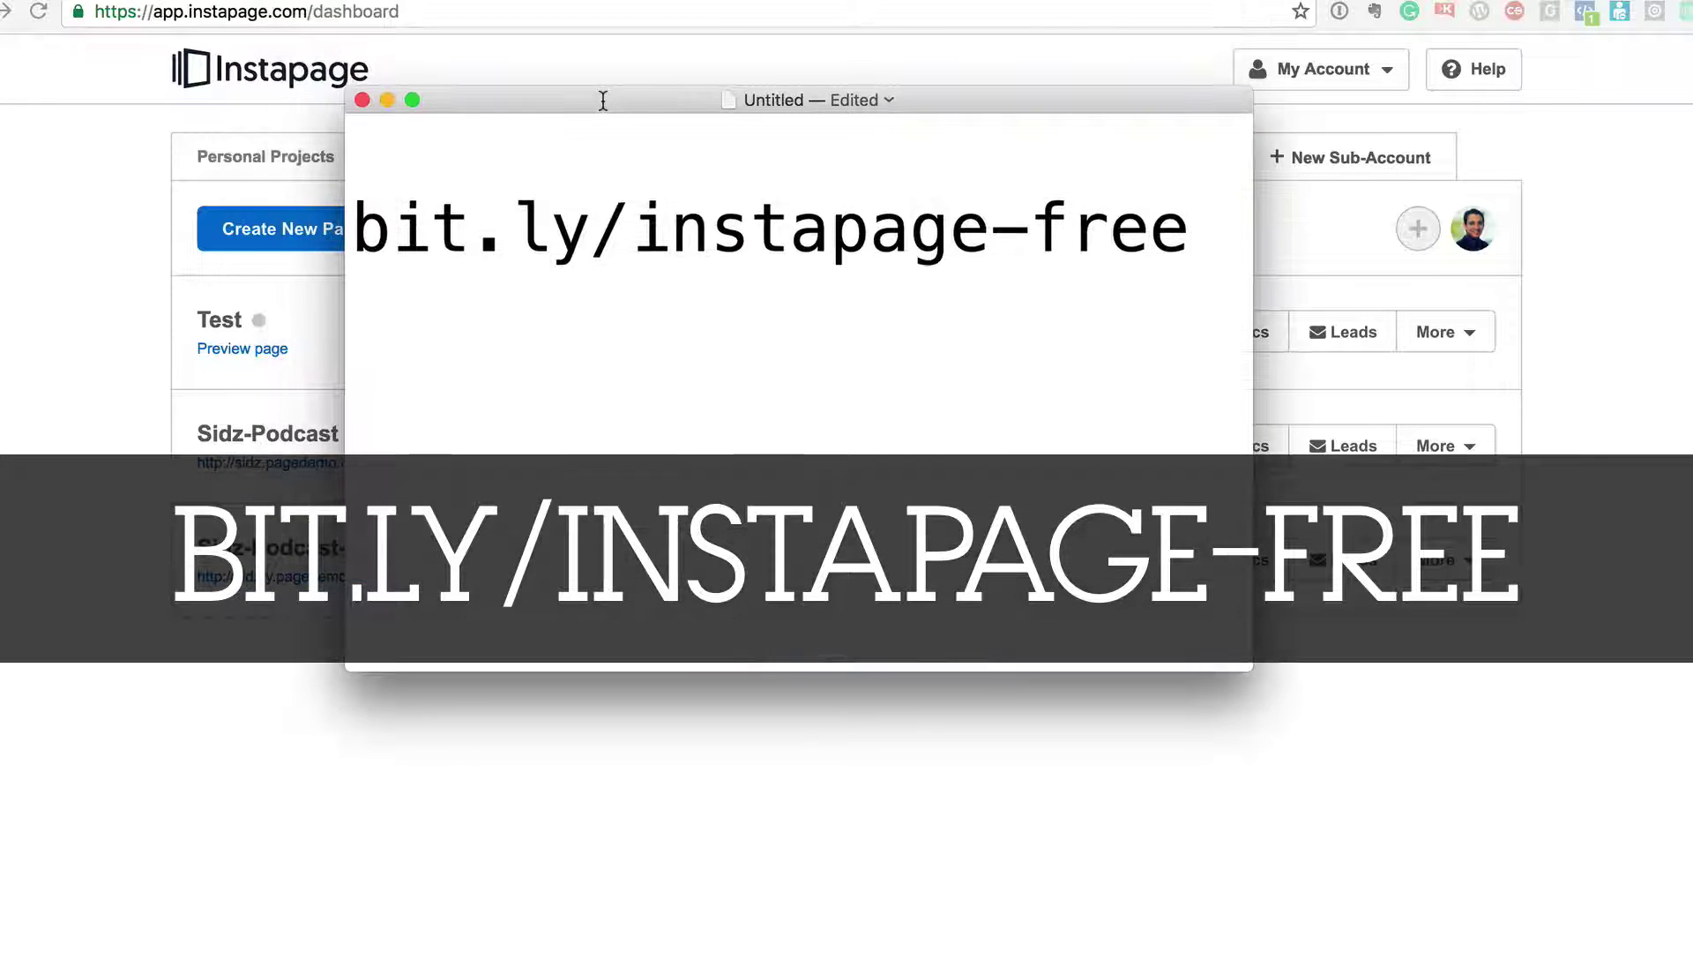
pyautogui.tripleClick(678, 214)
pyautogui.press('super+c')
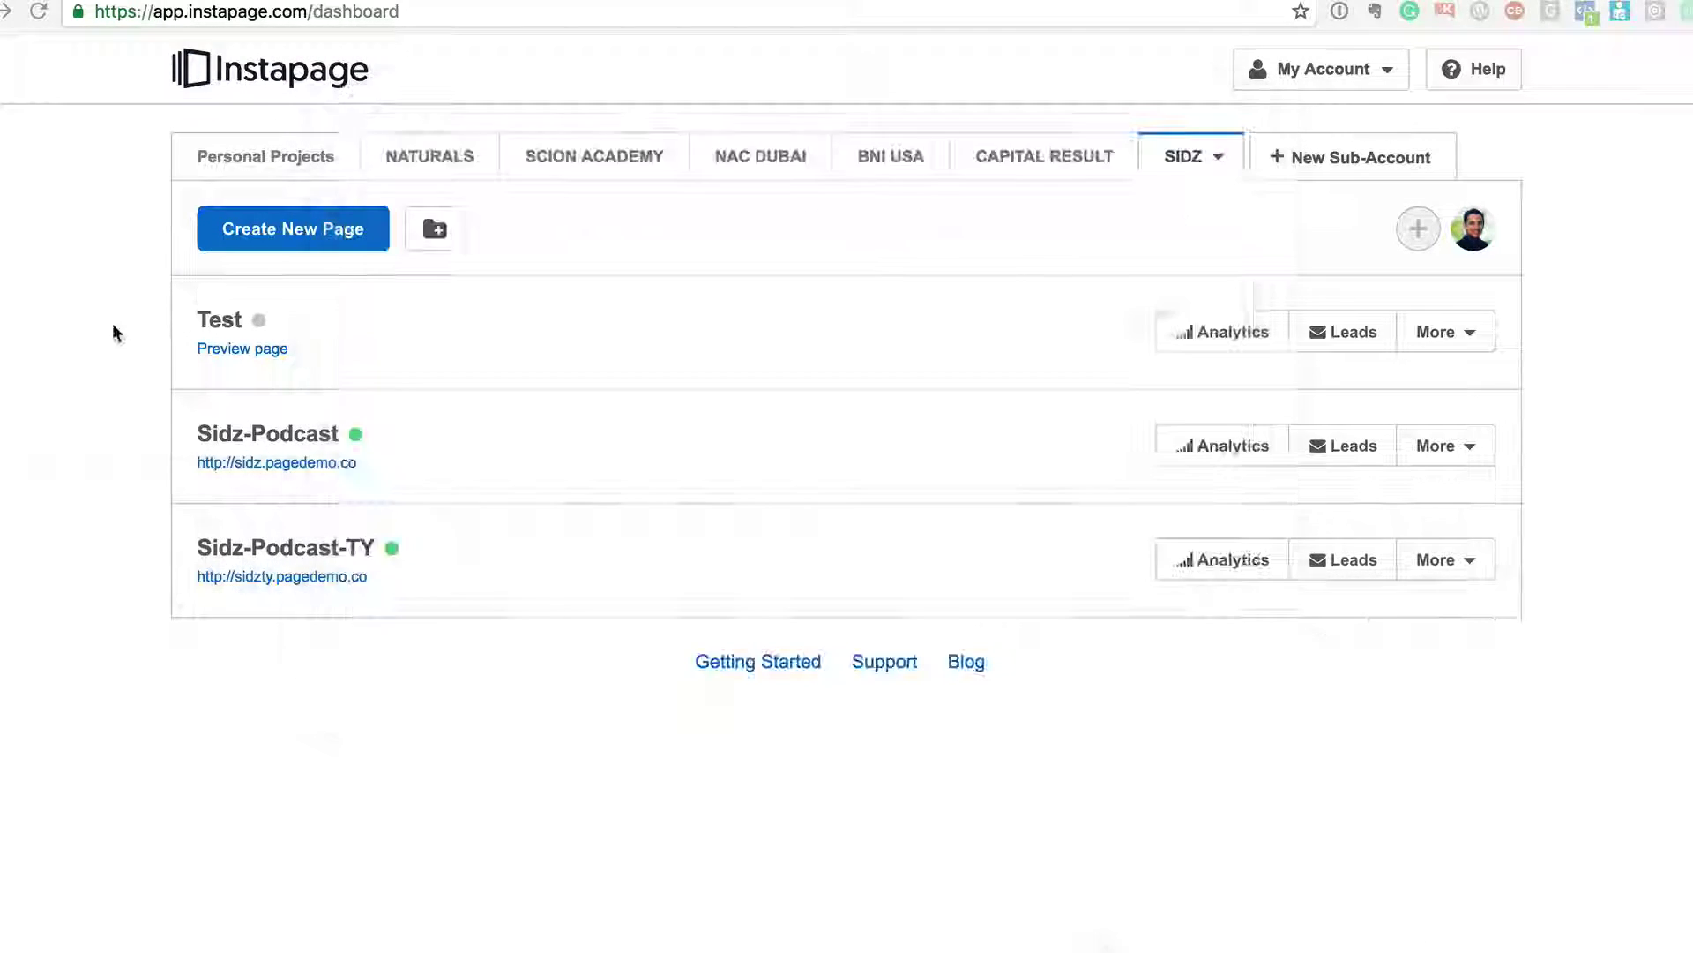
# - Open bit.ly/instapage-free in a private Chrome window and try, then close, the GET STARTED signup form
pyautogui.press('super+shift+n')
pyautogui.press('super+v')
pyautogui.press('Return')
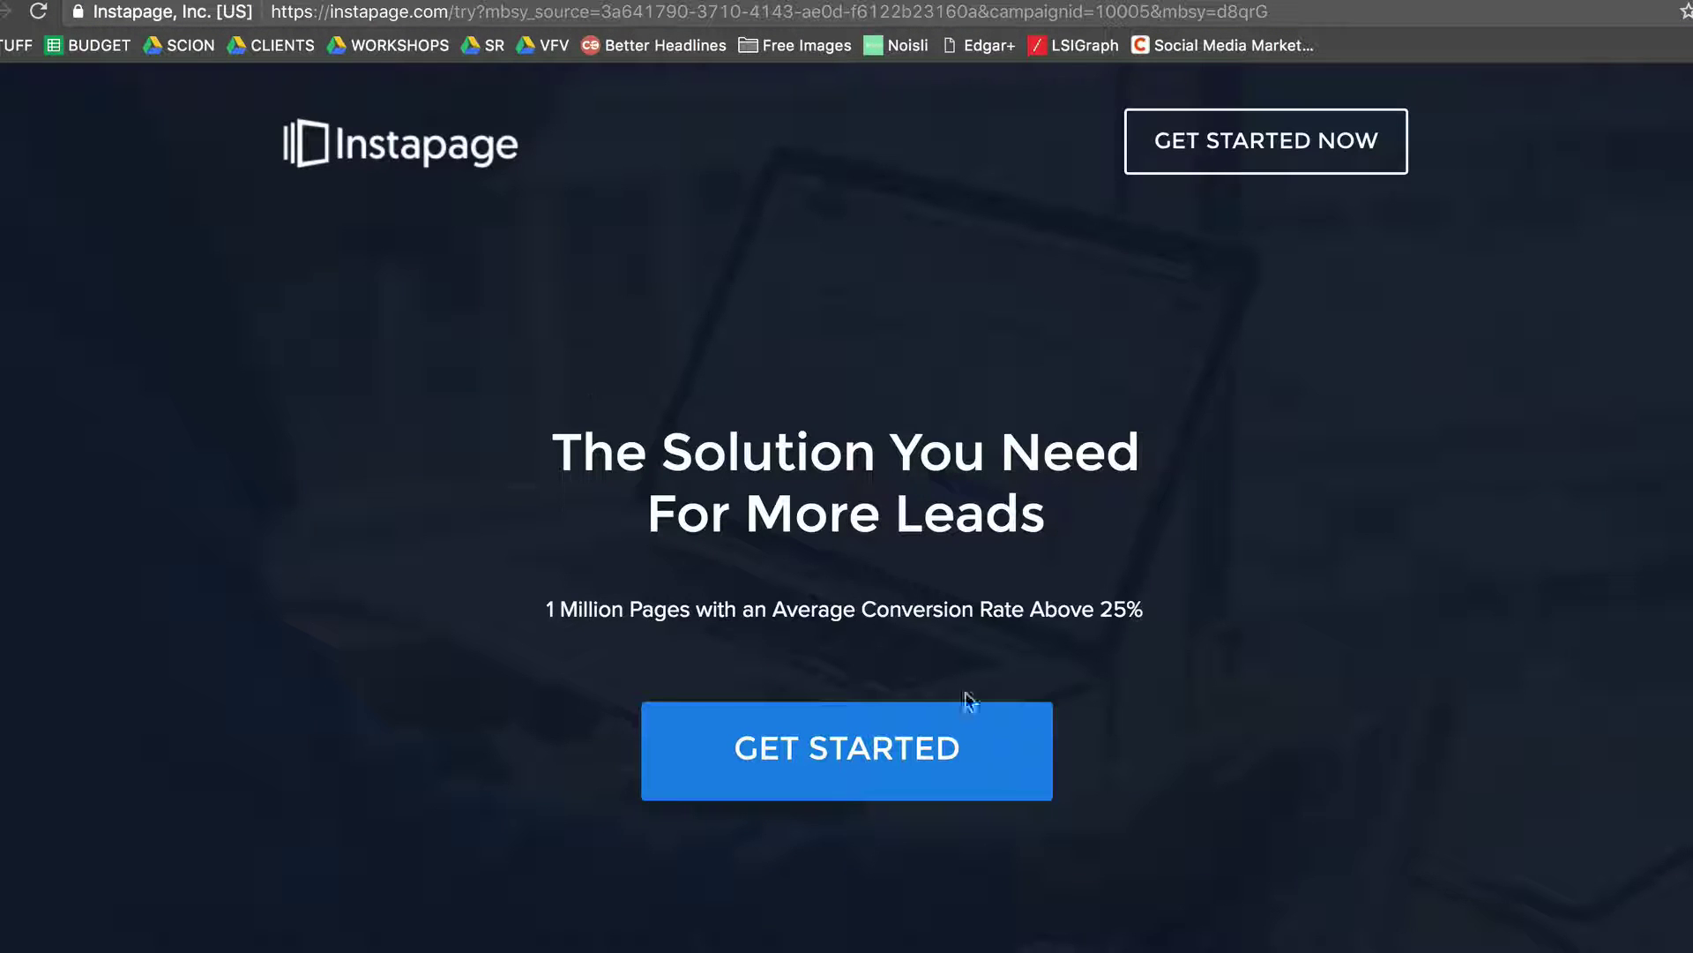
pyautogui.click(873, 750)
pyautogui.click(756, 465)
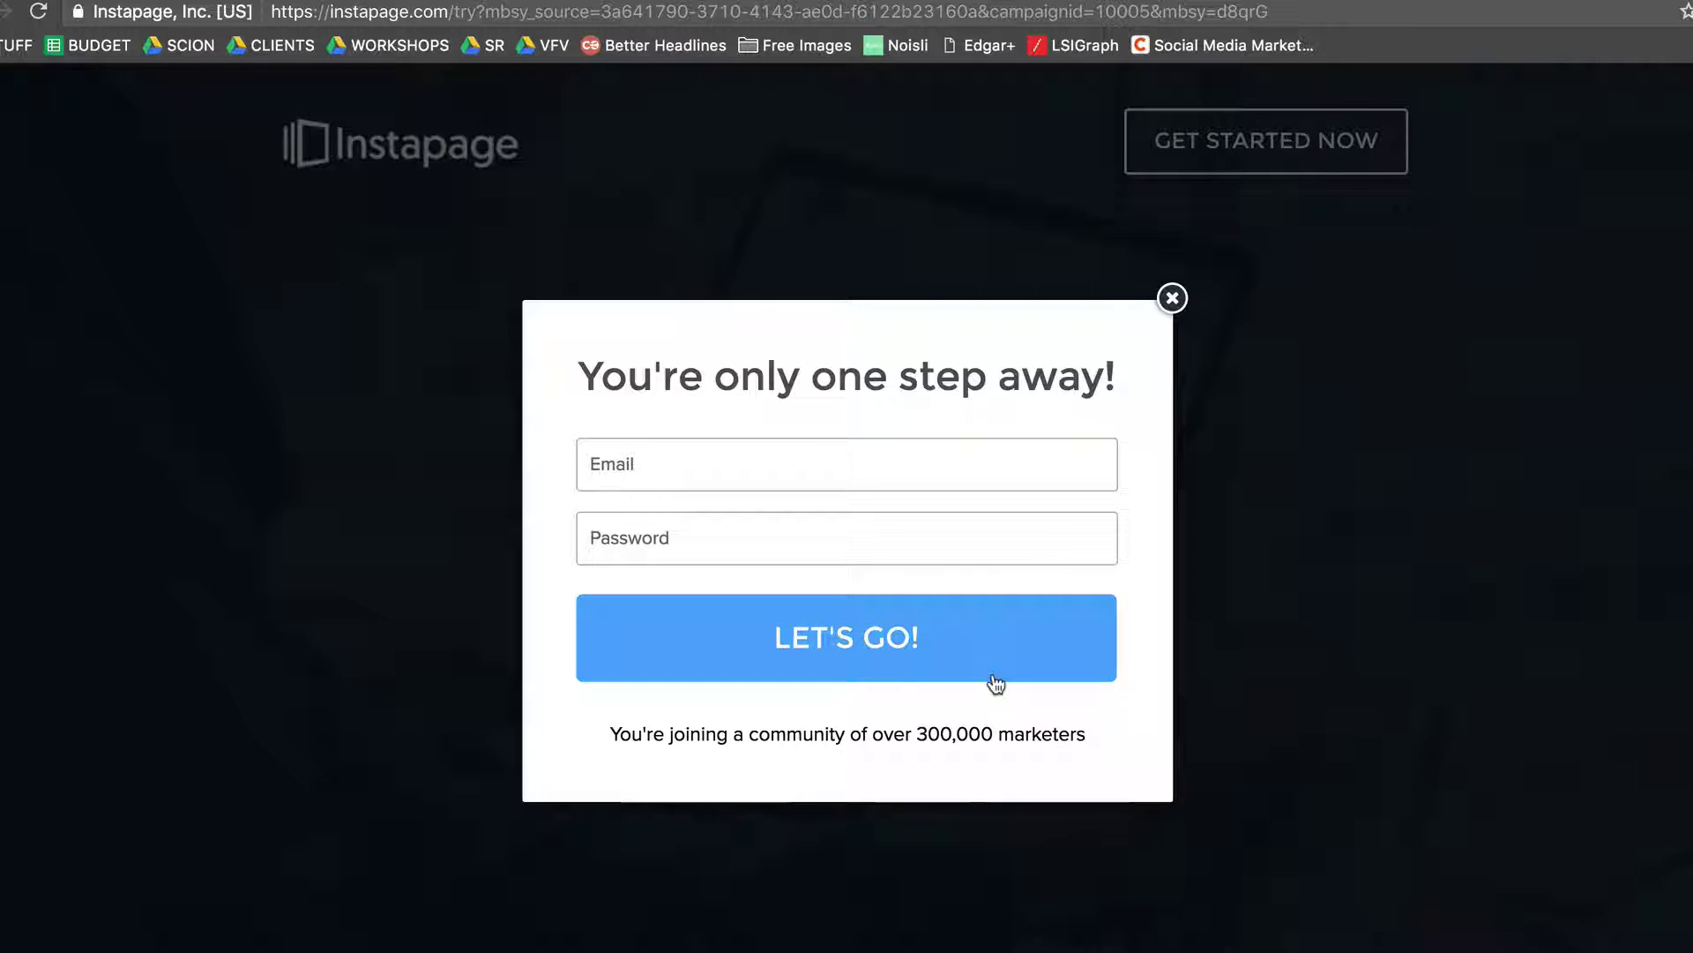
pyautogui.click(1173, 300)
# - Look over the 30-day free-trial page, then return to the TextEdit link note
pyautogui.scroll(-15, 1286, 521)
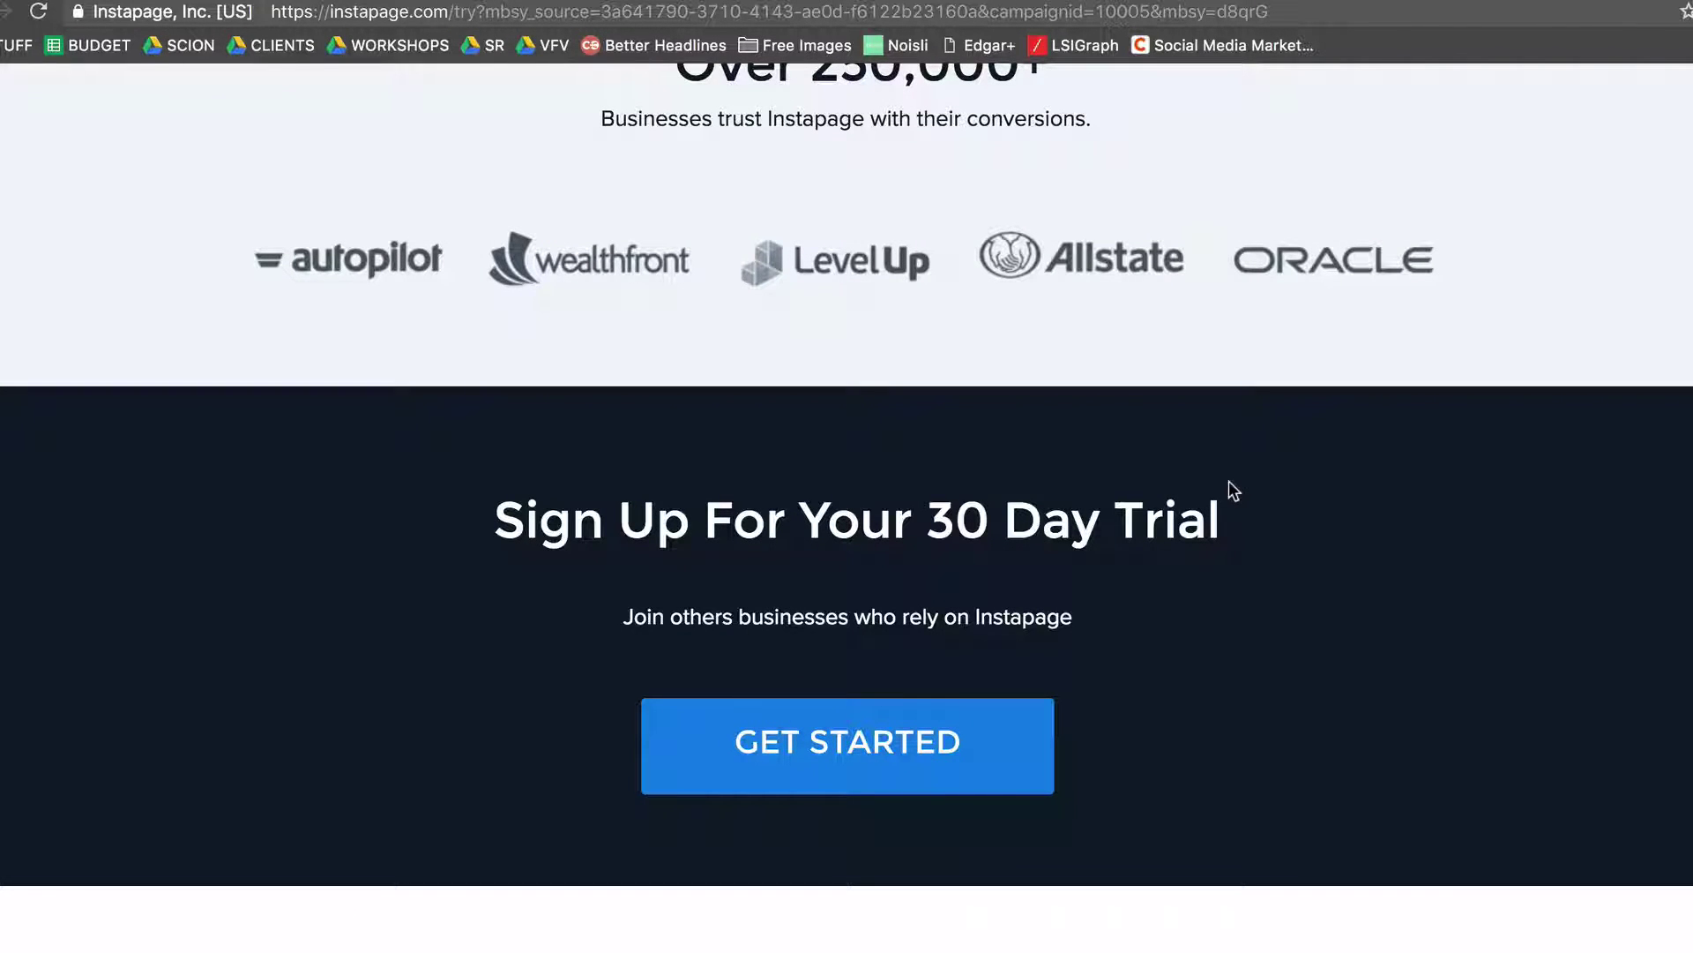
pyautogui.scroll(15, 1229, 482)
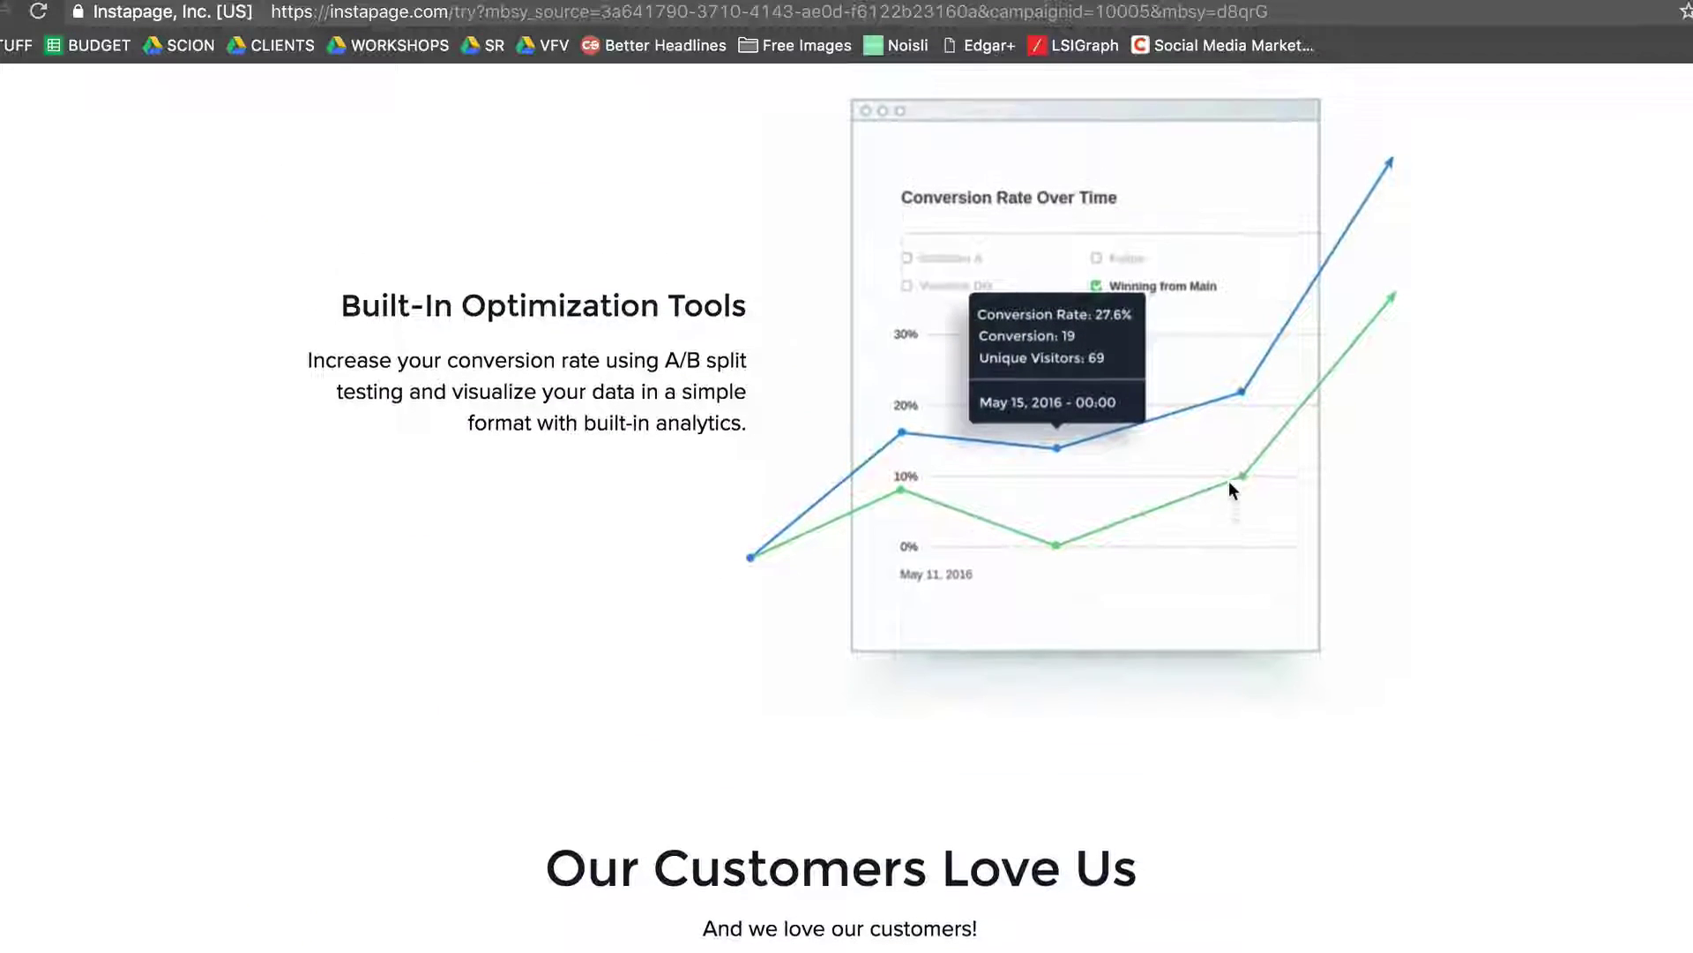
pyautogui.scroll(15, 1229, 483)
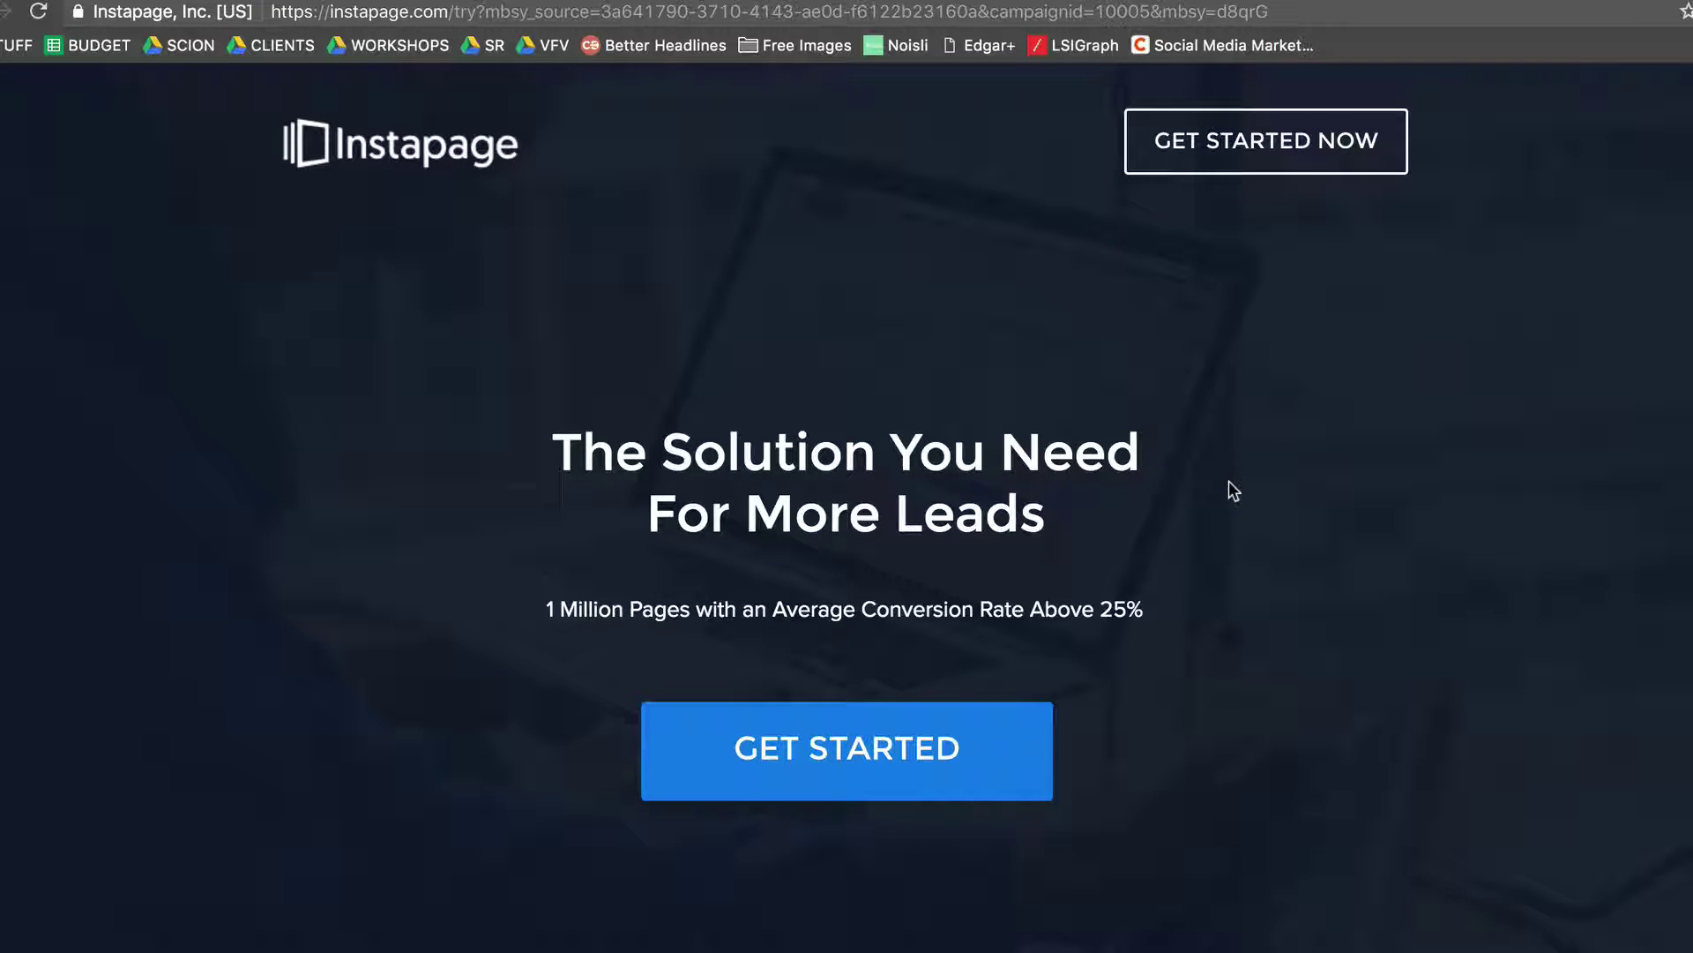
pyautogui.press('super+Tab')
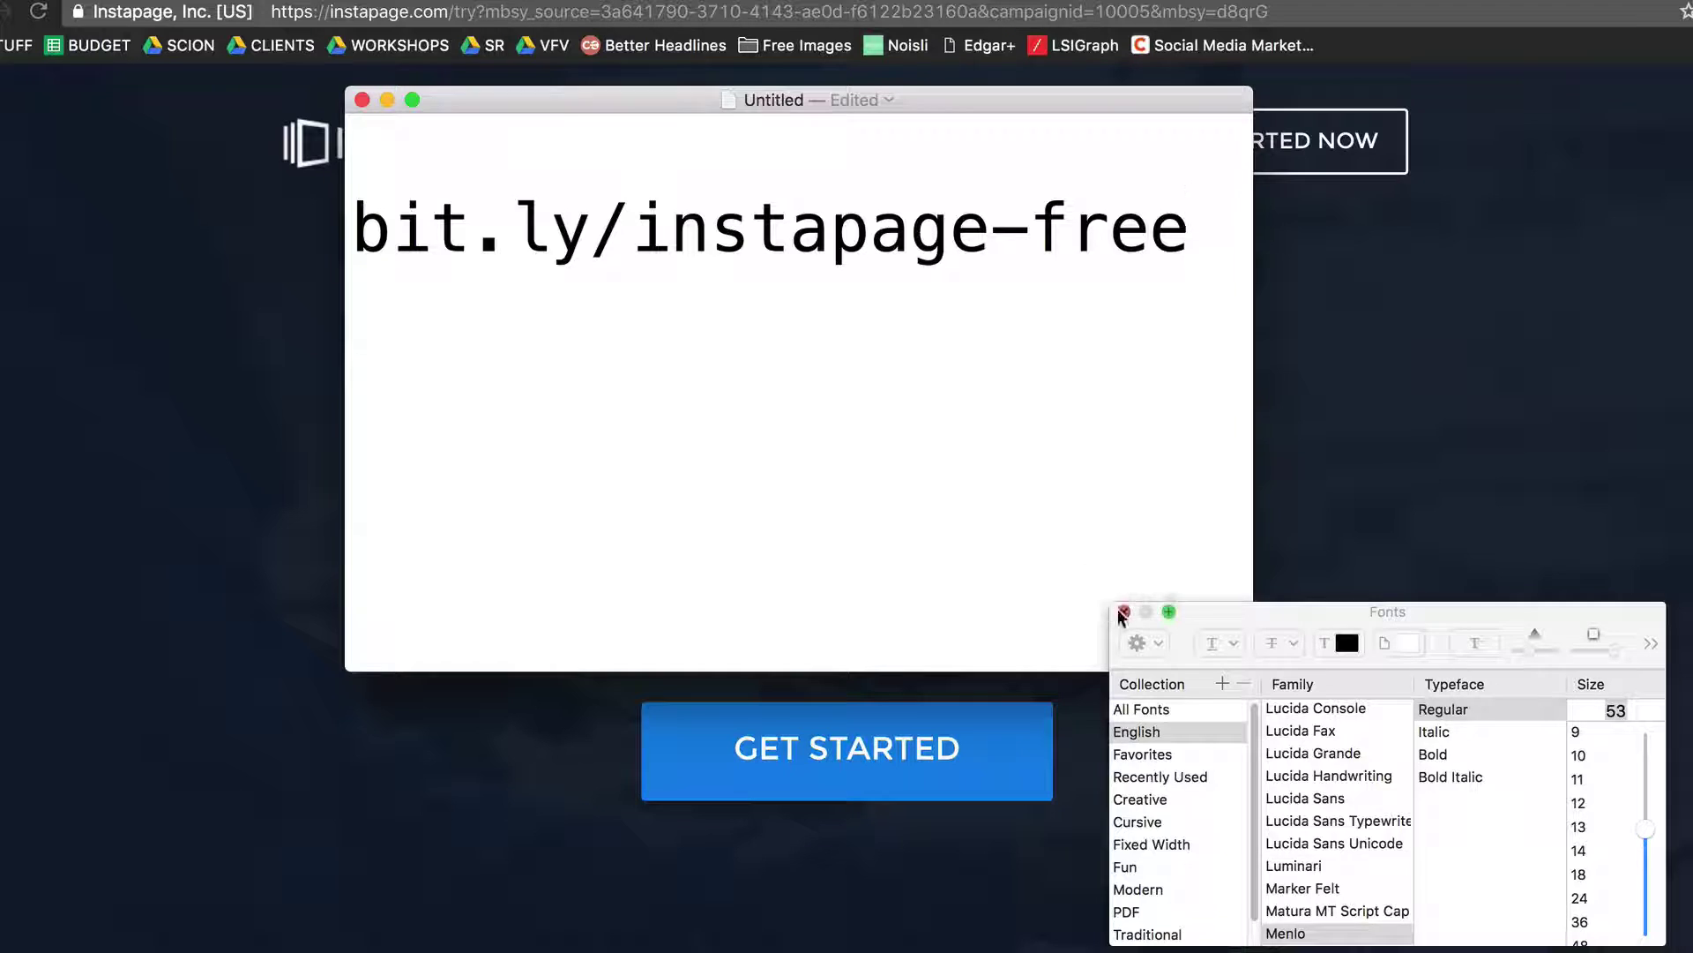
pyautogui.click(1123, 610)
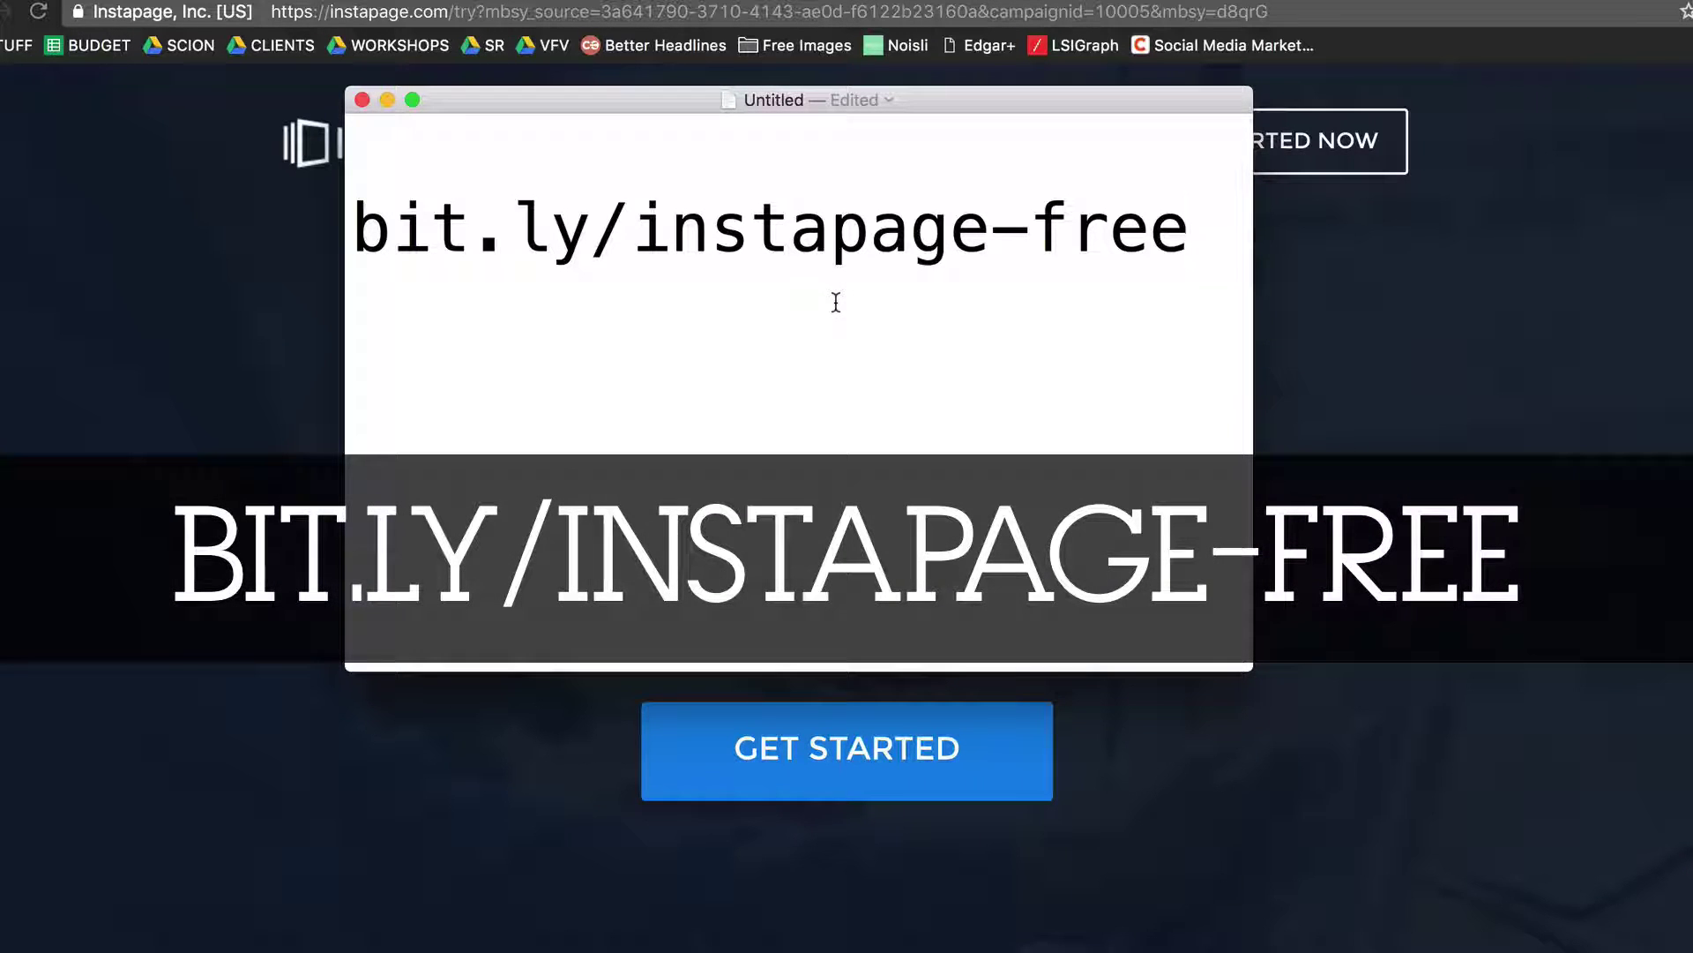